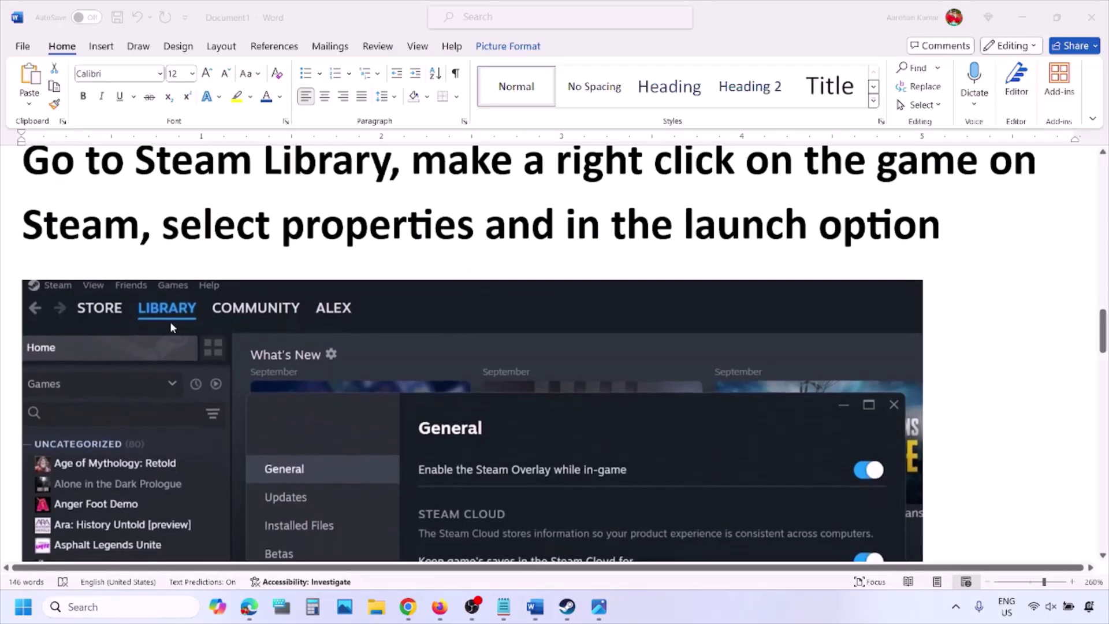
# Review the Steam launch options instructions and the -dx11, -d3d11 and -dx12 example pictures in the document
pyautogui.click(420, 169)
pyautogui.moveTo(417, 167); pyautogui.dragTo(989, 167)
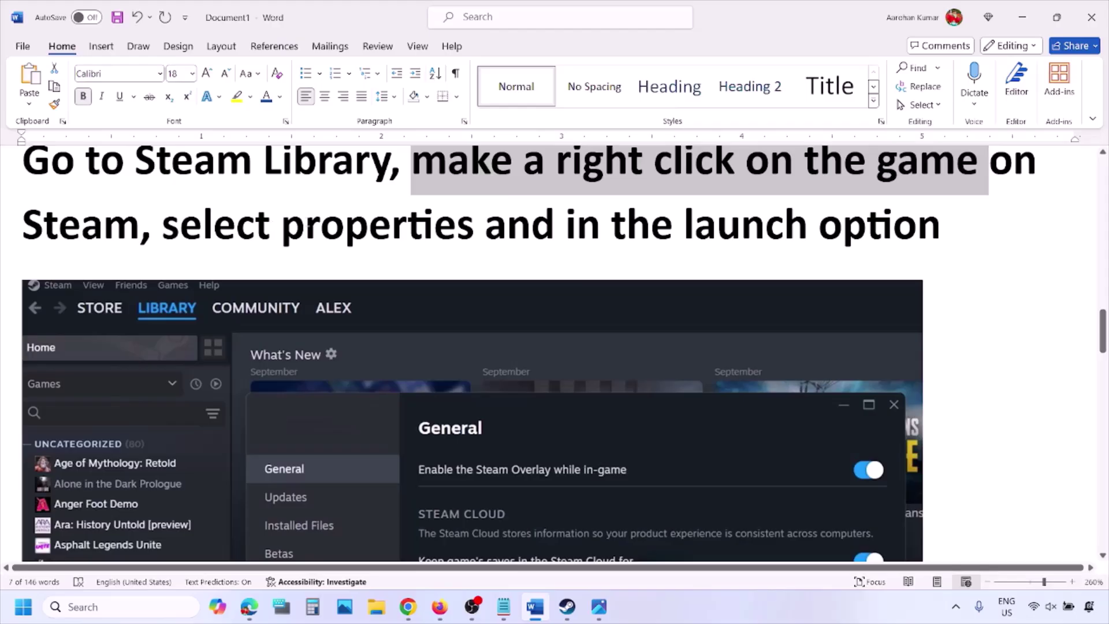
pyautogui.moveTo(163, 225); pyautogui.dragTo(475, 227)
pyautogui.scroll(-5, 477, 231)
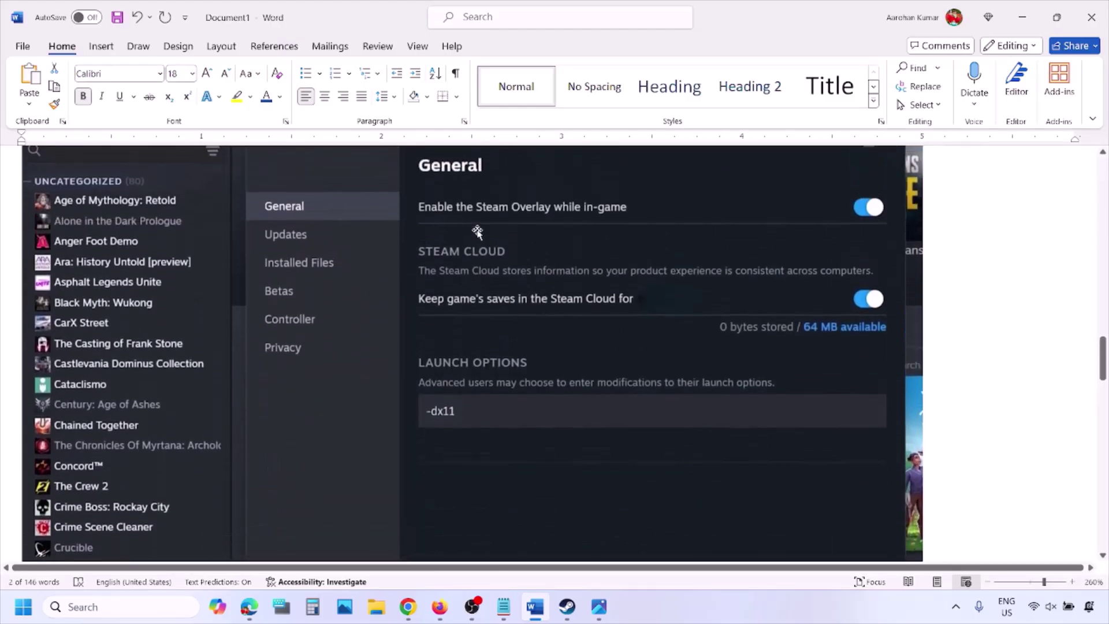
pyautogui.rightClick(477, 231)
pyautogui.click(433, 421)
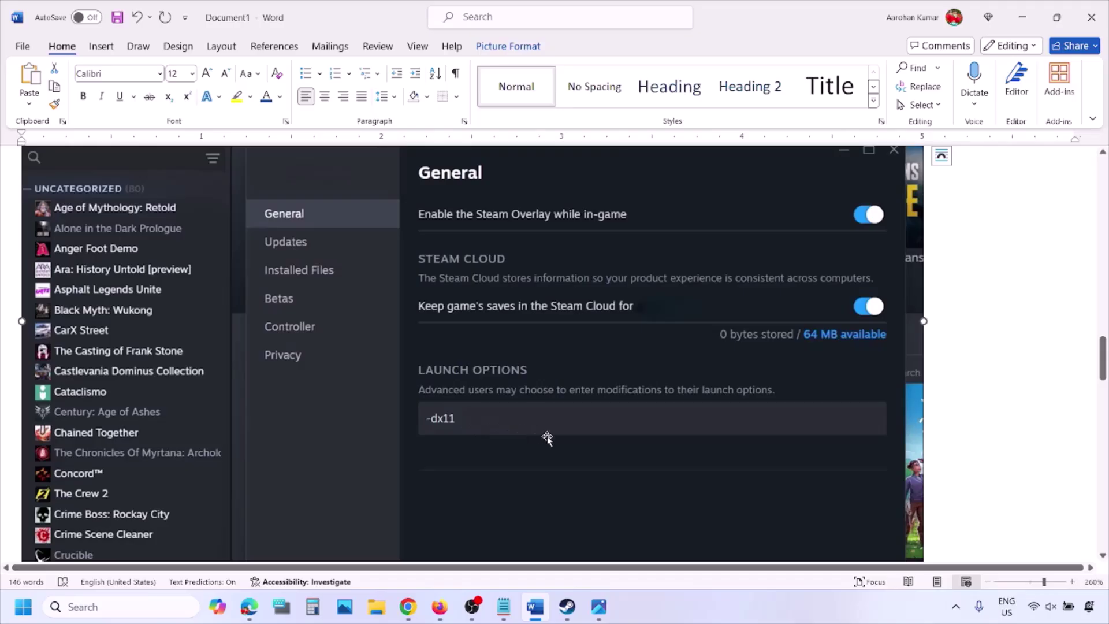
pyautogui.scroll(-10, 547, 437)
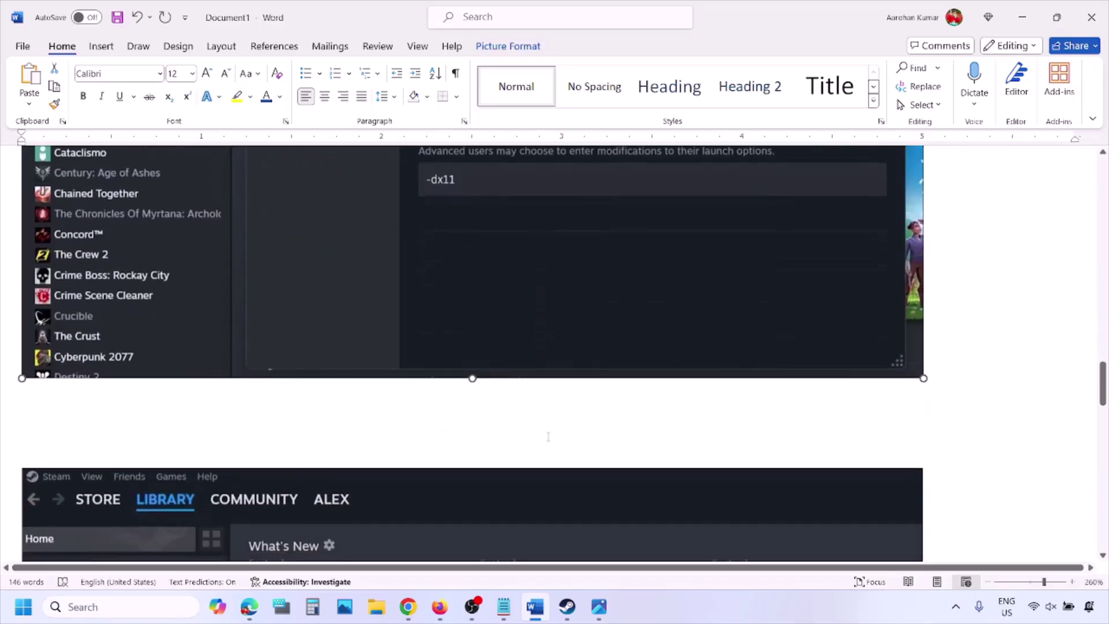
pyautogui.scroll(-5, 547, 437)
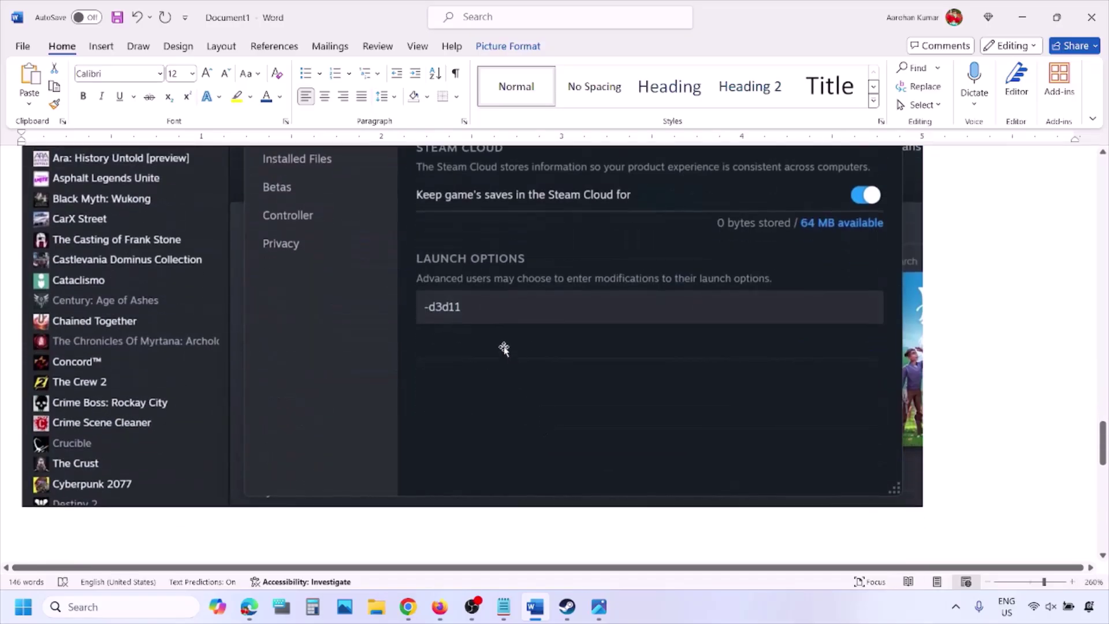
pyautogui.scroll(2, 485, 327)
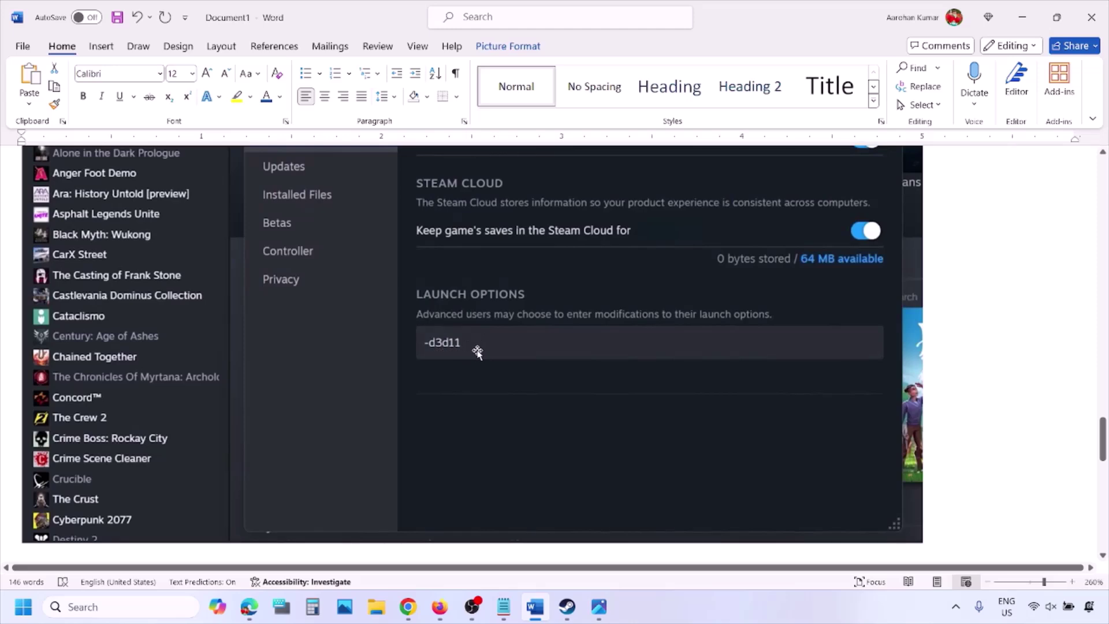
pyautogui.scroll(-8, 497, 352)
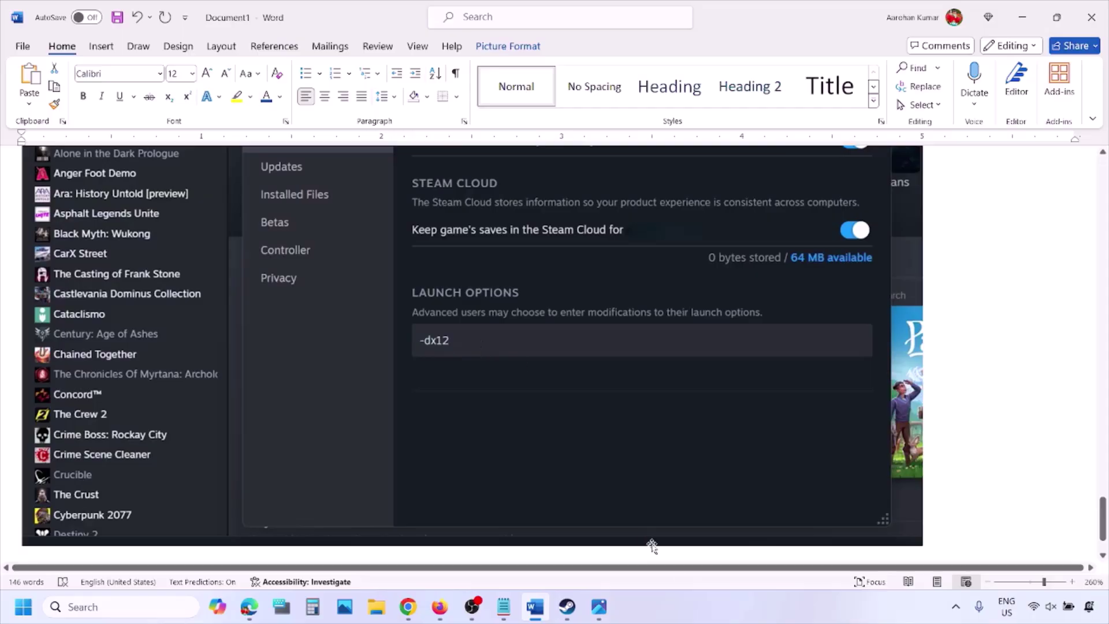
# Switch to the Steam library and bring up the Windows power options containing Restart
pyautogui.hotkey('alt', 'Tab')
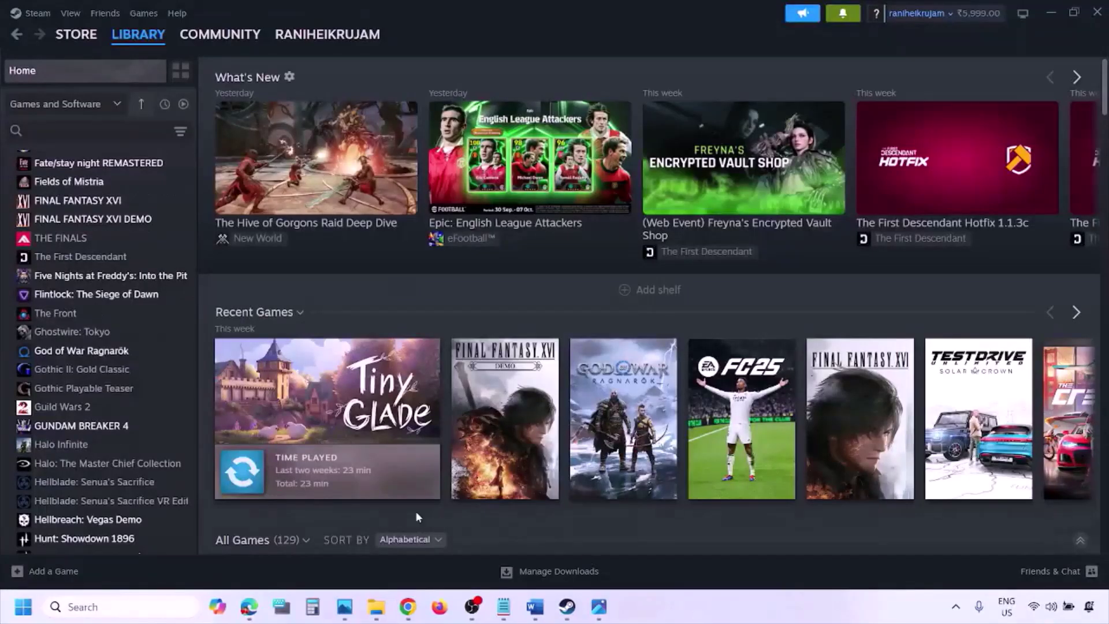
pyautogui.click(23, 606)
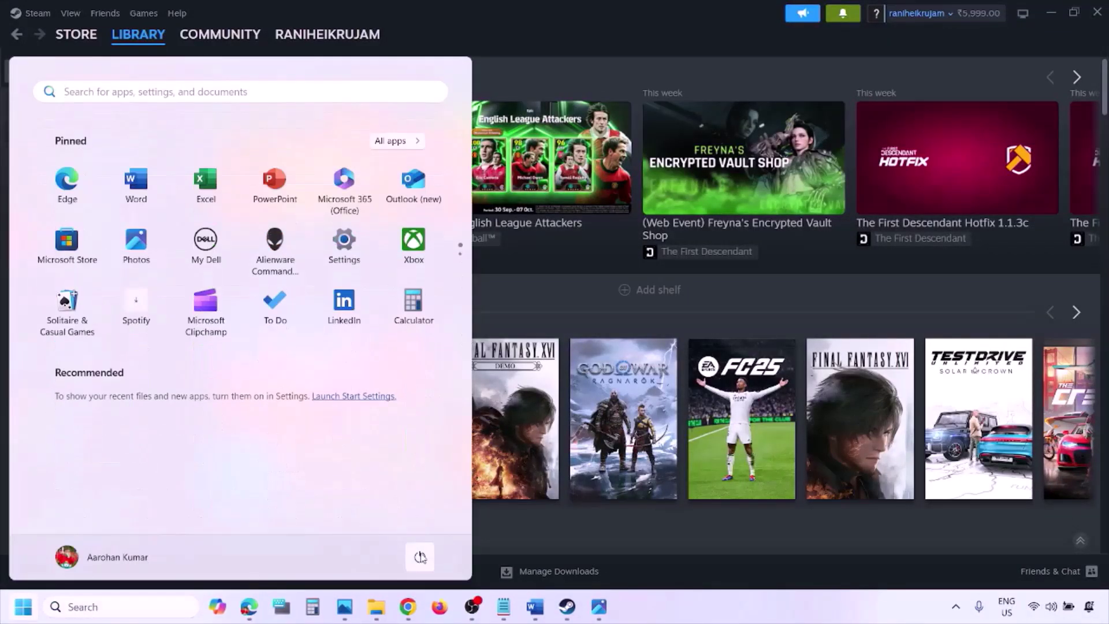
pyautogui.click(420, 556)
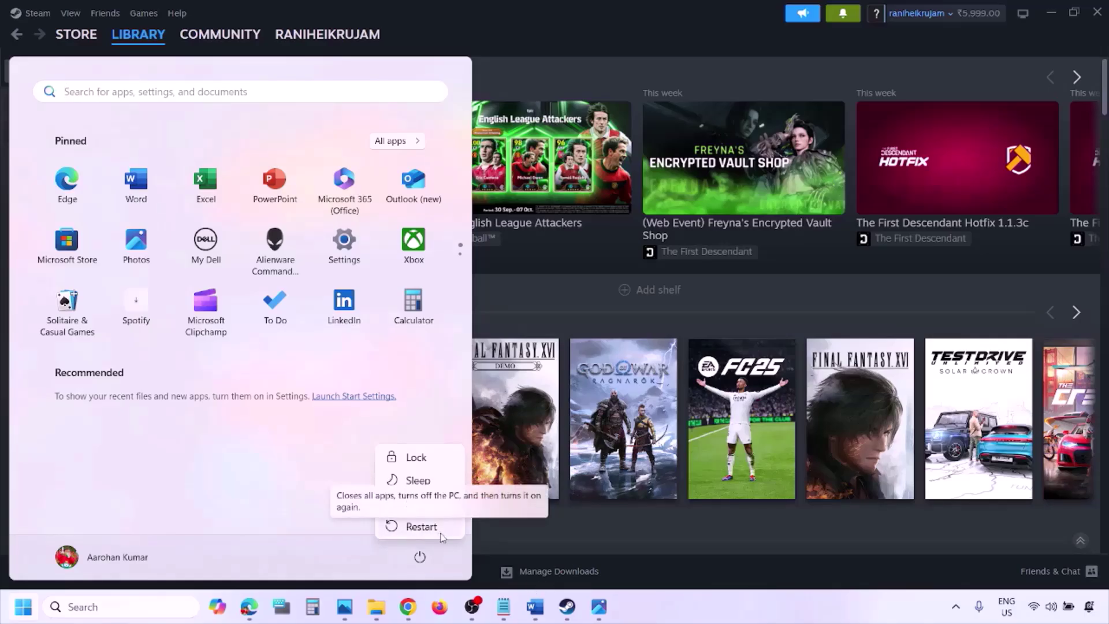
# Switch to the Word document and highlight the Step 2 text about running the game as an administrator from its installation folder
pyautogui.click(539, 616)
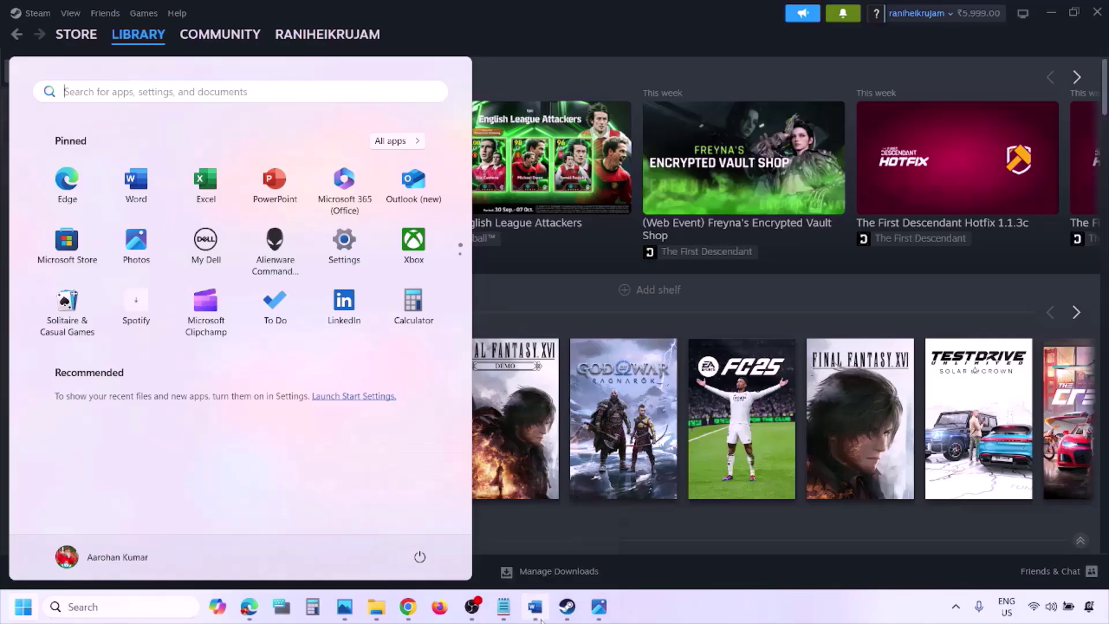
pyautogui.moveTo(193, 418); pyautogui.dragTo(313, 456)
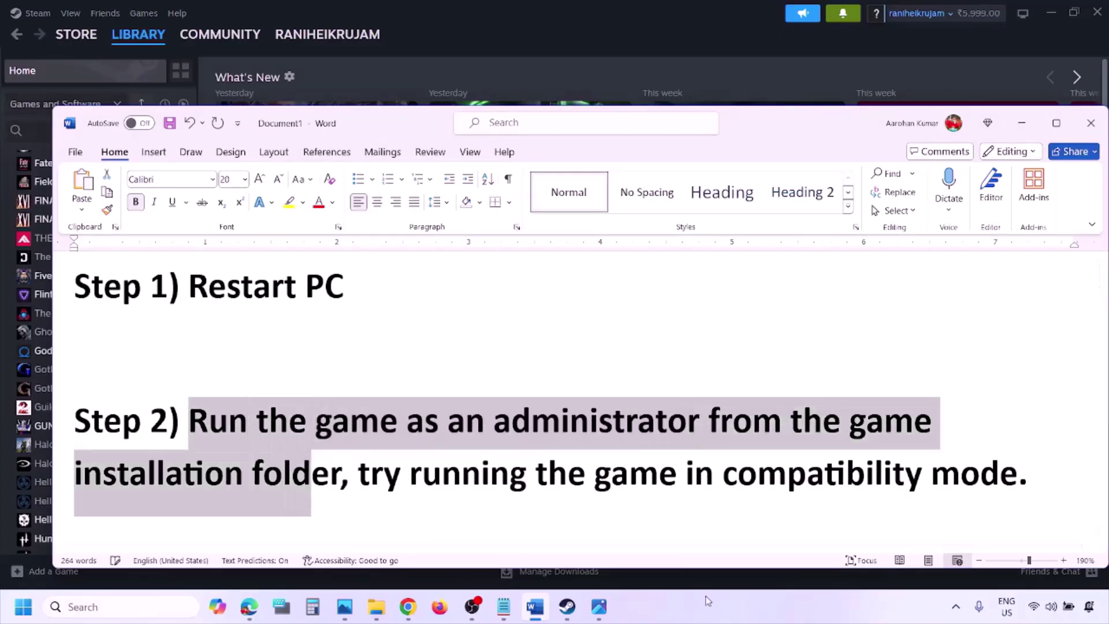
pyautogui.click(702, 609)
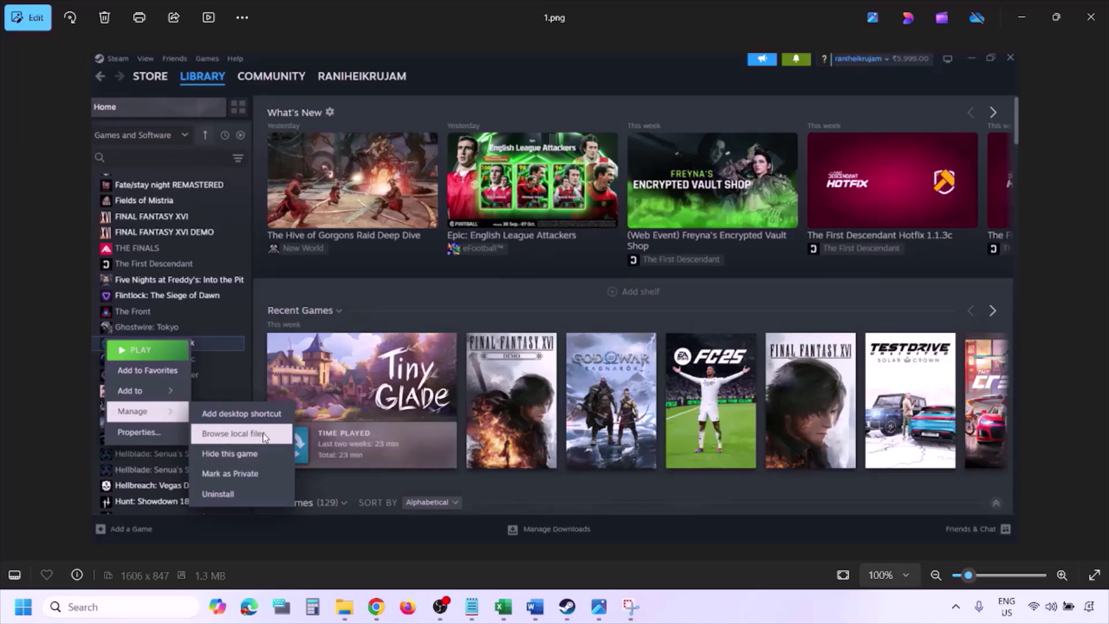
# Examine the Browse local files command in 1.png and the Properties entry of the file's context menu in 2.png
pyautogui.scroll(2, 262, 432)
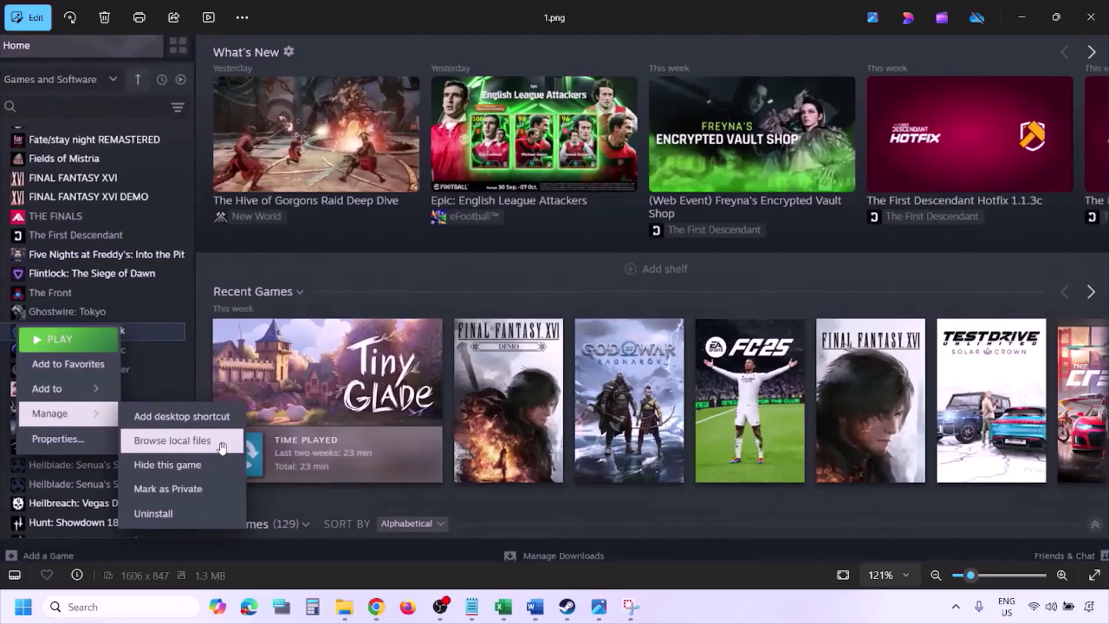
pyautogui.scroll(-2, 222, 446)
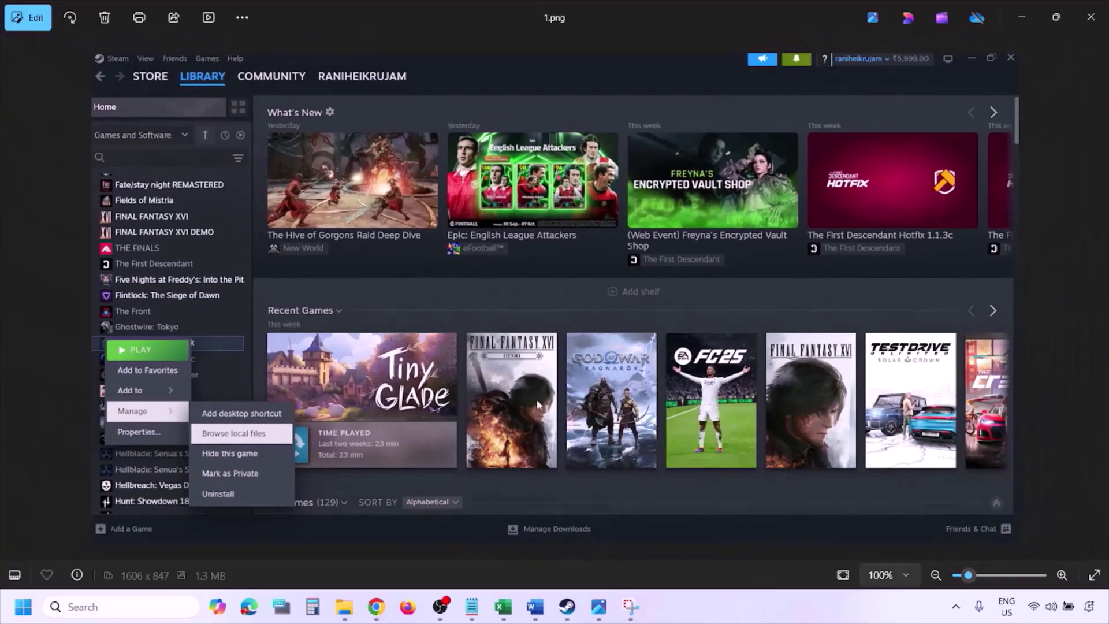
pyautogui.press('Right')
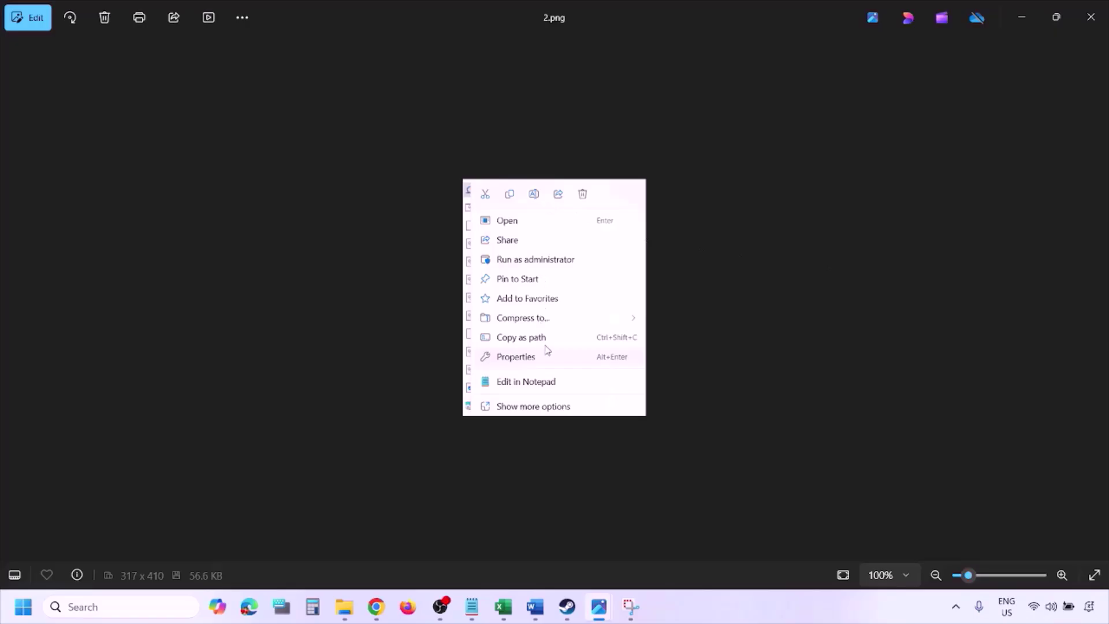
pyautogui.scroll(4, 547, 348)
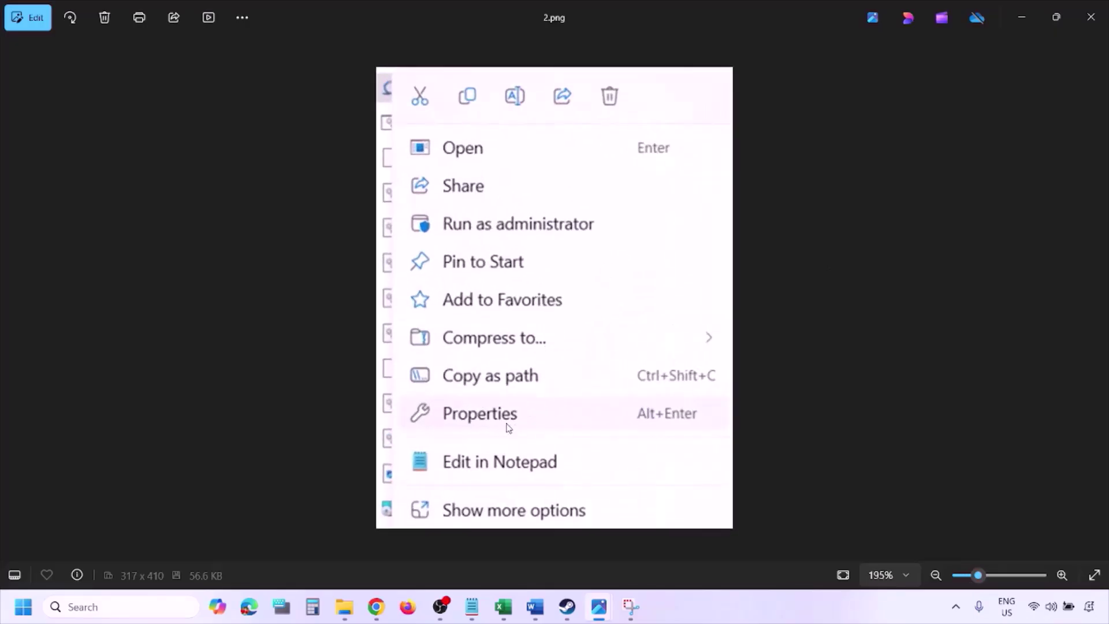
pyautogui.scroll(-4, 510, 424)
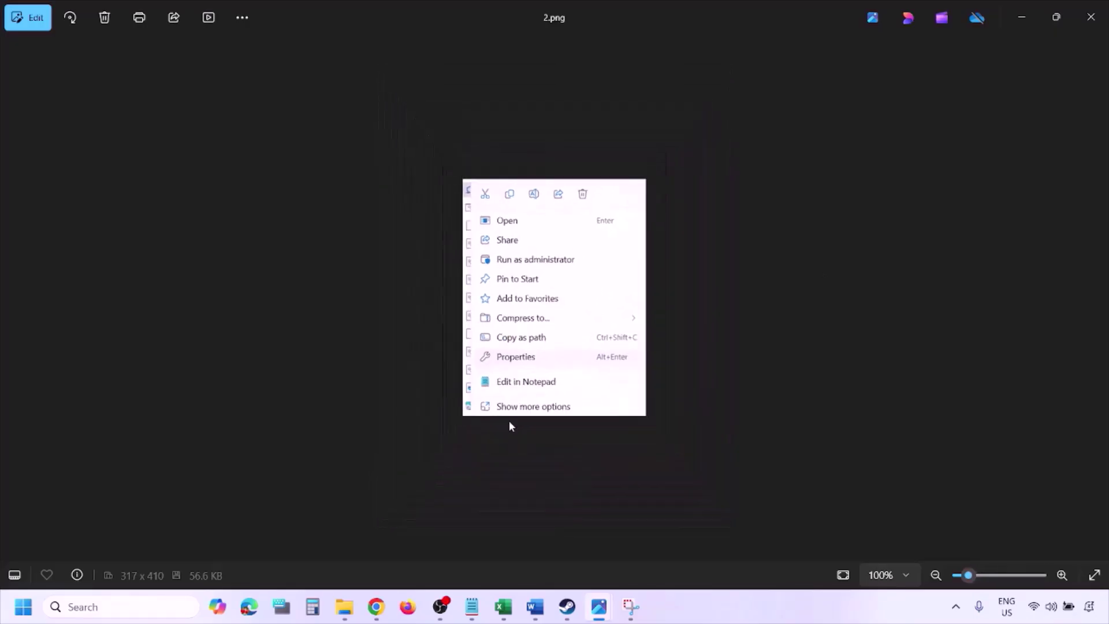
# View 3.png and inspect the "Run this program as an administrator" setting in the Compatibility properties
pyautogui.press('Right')
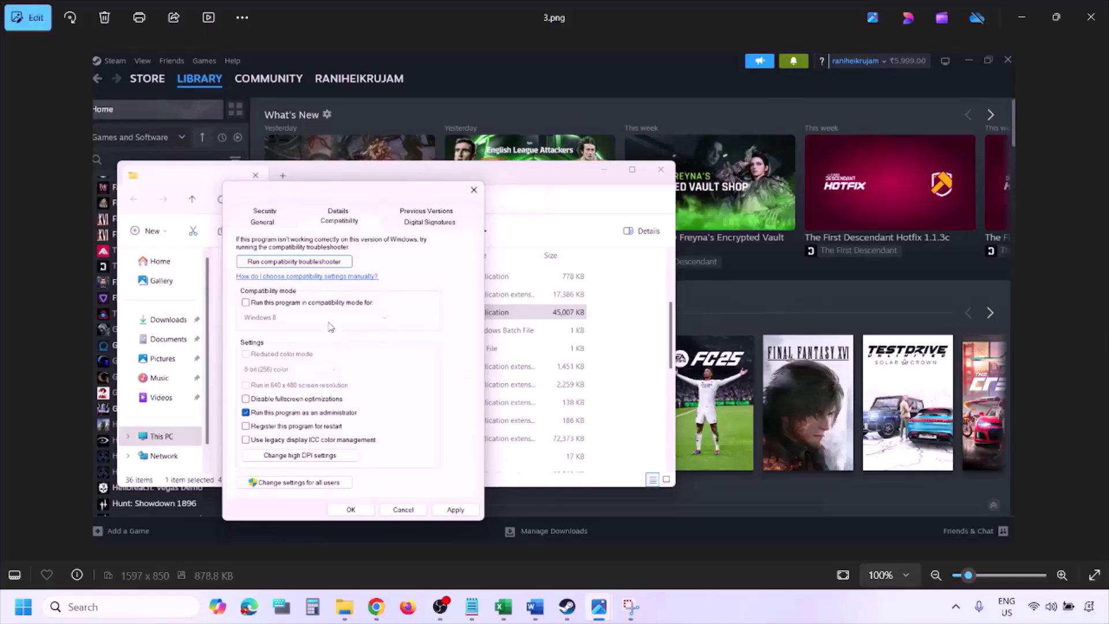
pyautogui.scroll(2, 330, 327)
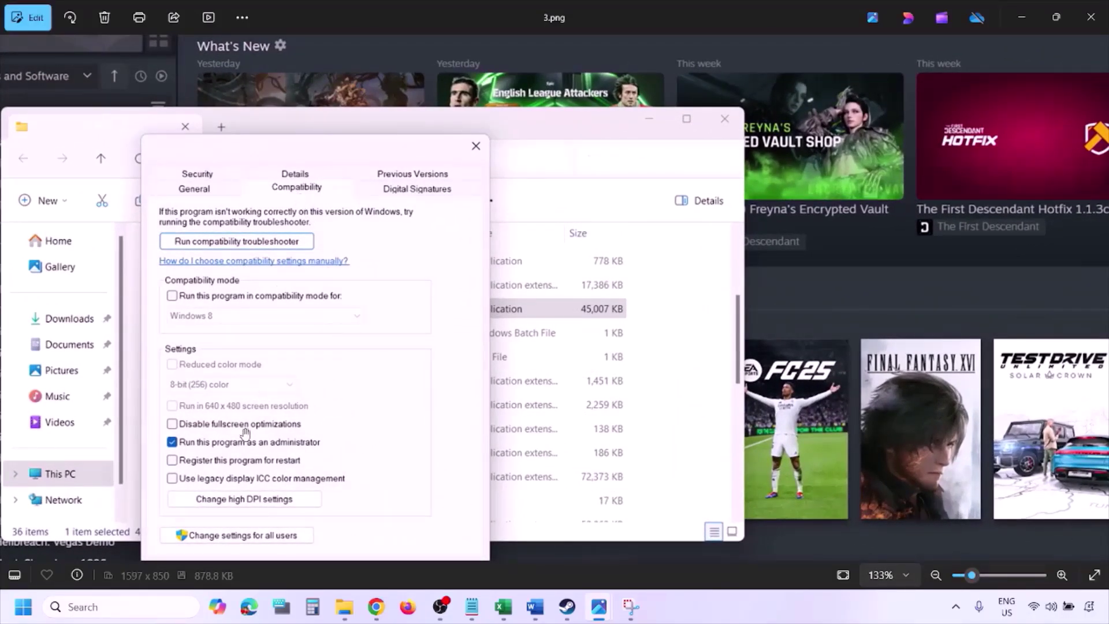
pyautogui.scroll(-2, 245, 433)
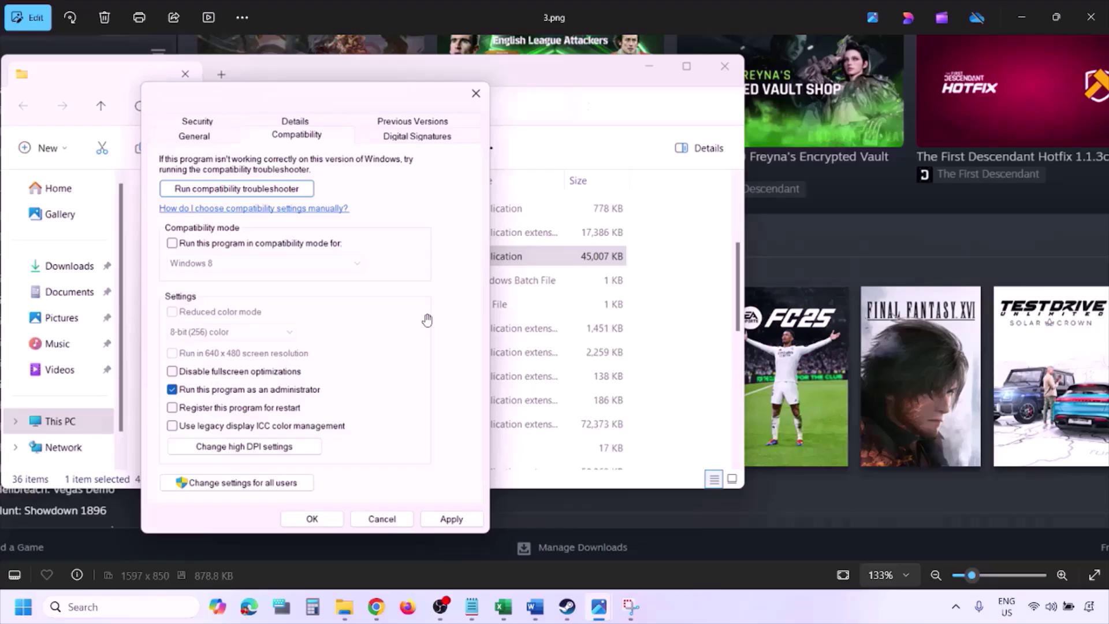
pyautogui.scroll(-2, 427, 320)
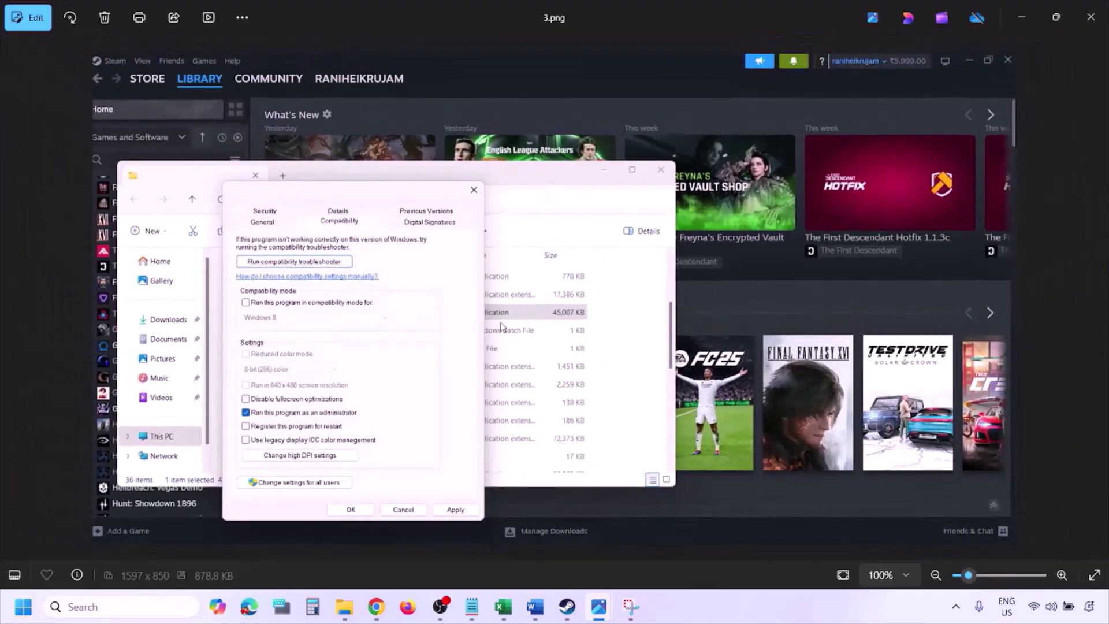
# Examine the Windows 8 compatibility mode setting in 4.png and the Windows 7 choice in 5.png up close
pyautogui.press('Right')
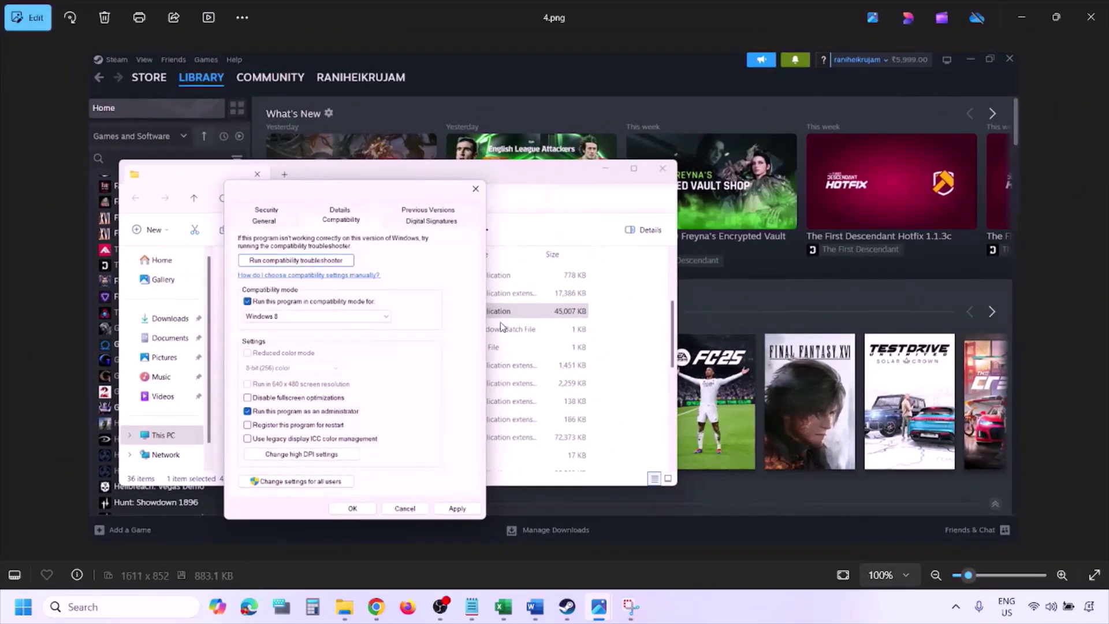
pyautogui.scroll(2, 501, 326)
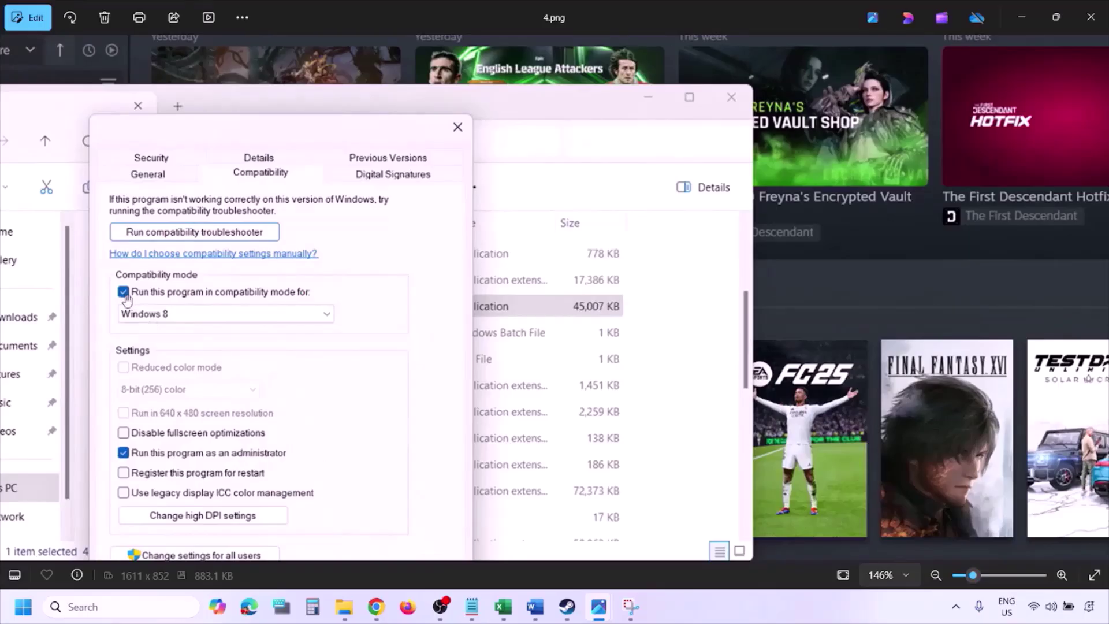
pyautogui.moveTo(144, 306); pyautogui.dragTo(167, 277)
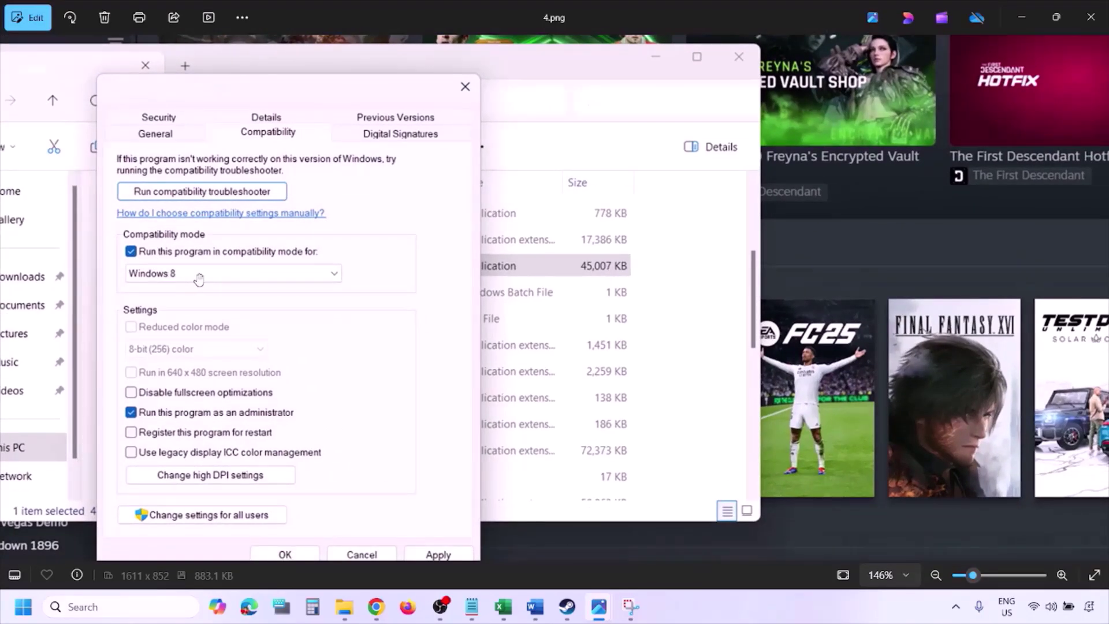
pyautogui.moveTo(426, 433); pyautogui.dragTo(433, 393)
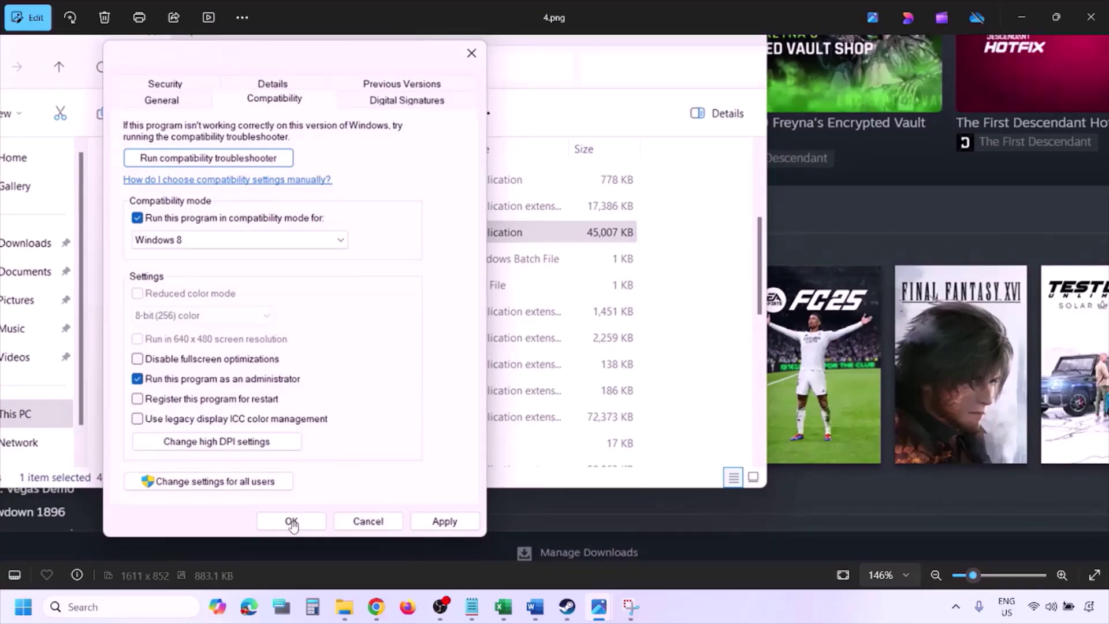
pyautogui.press('Right')
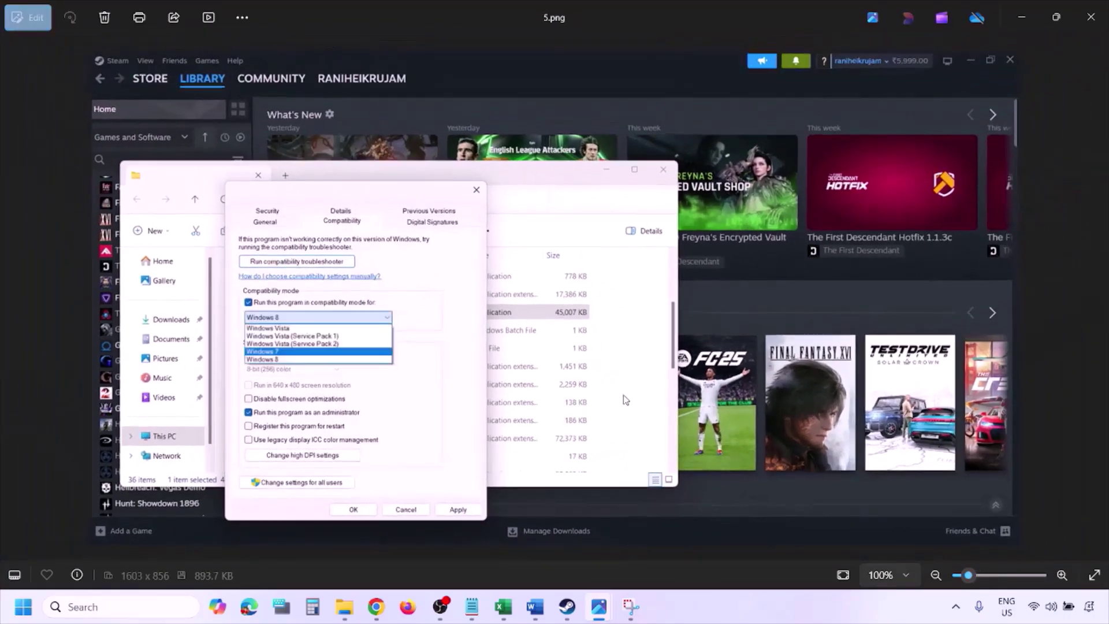
pyautogui.scroll(4, 358, 344)
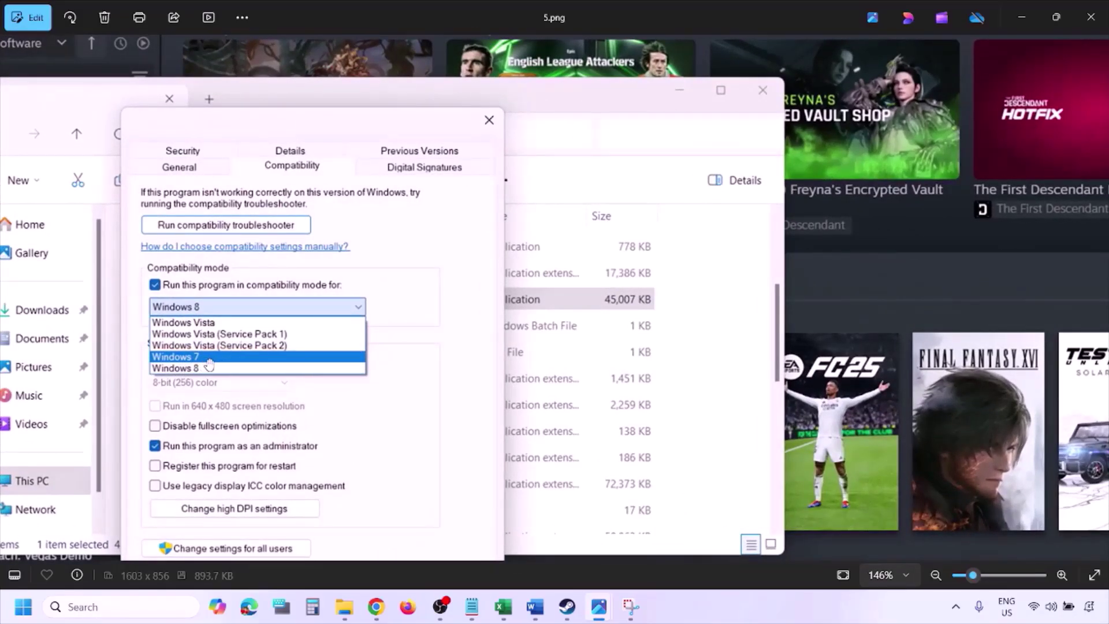
pyautogui.scroll(-3, 212, 362)
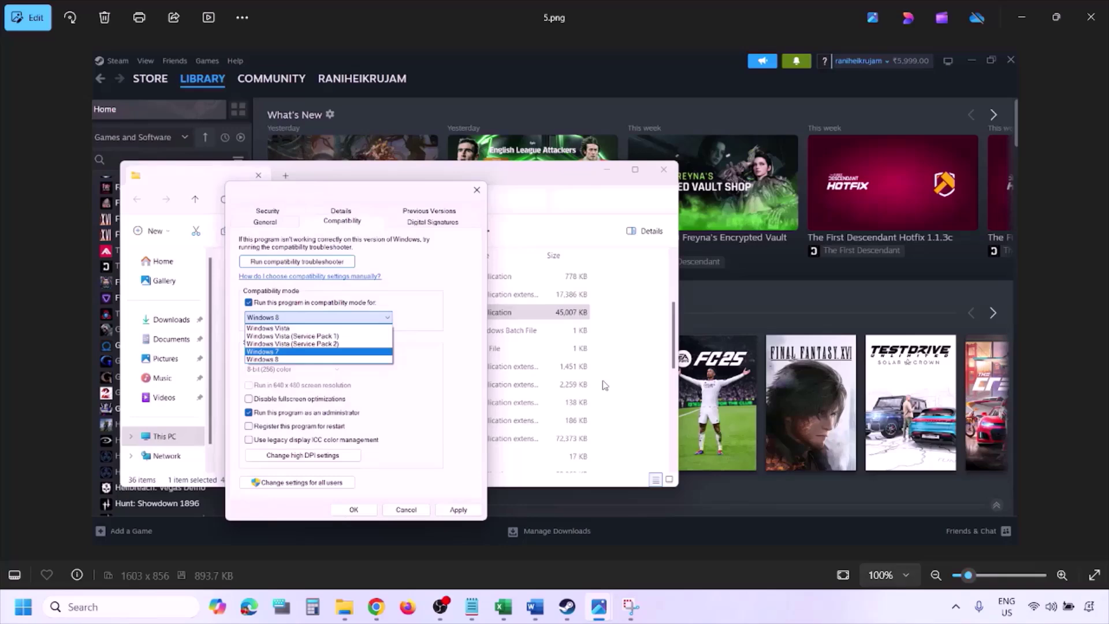
# View 6.png and inspect the Windows 7 compatibility mode, disabled fullscreen optimizations and administrator settings up close
pyautogui.press('Right')
pyautogui.scroll(4, 361, 341)
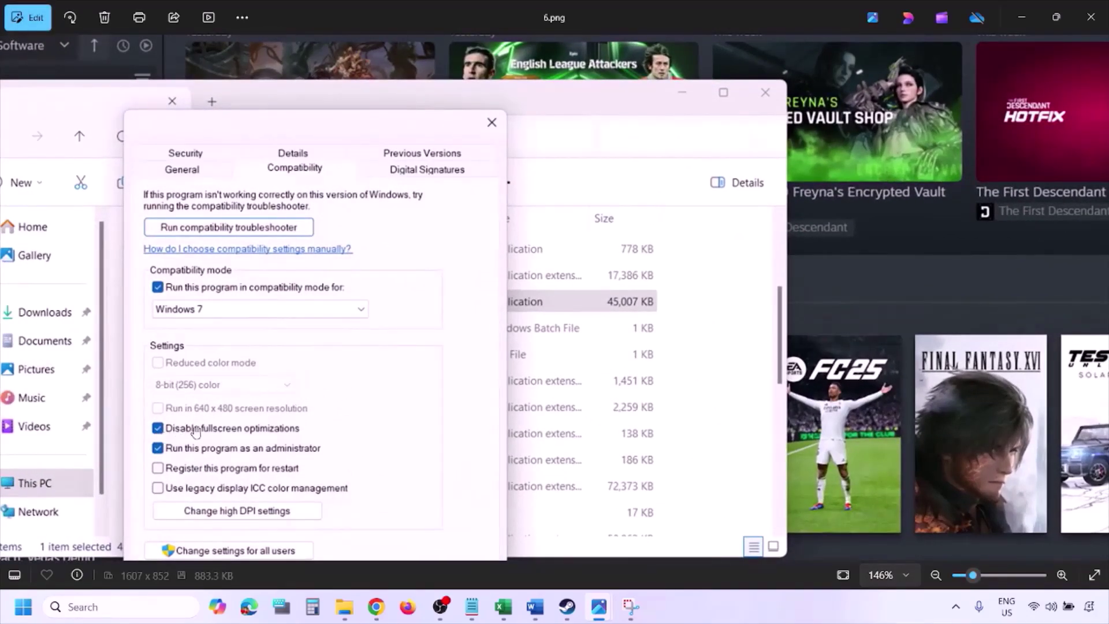
pyautogui.moveTo(315, 413); pyautogui.dragTo(367, 298)
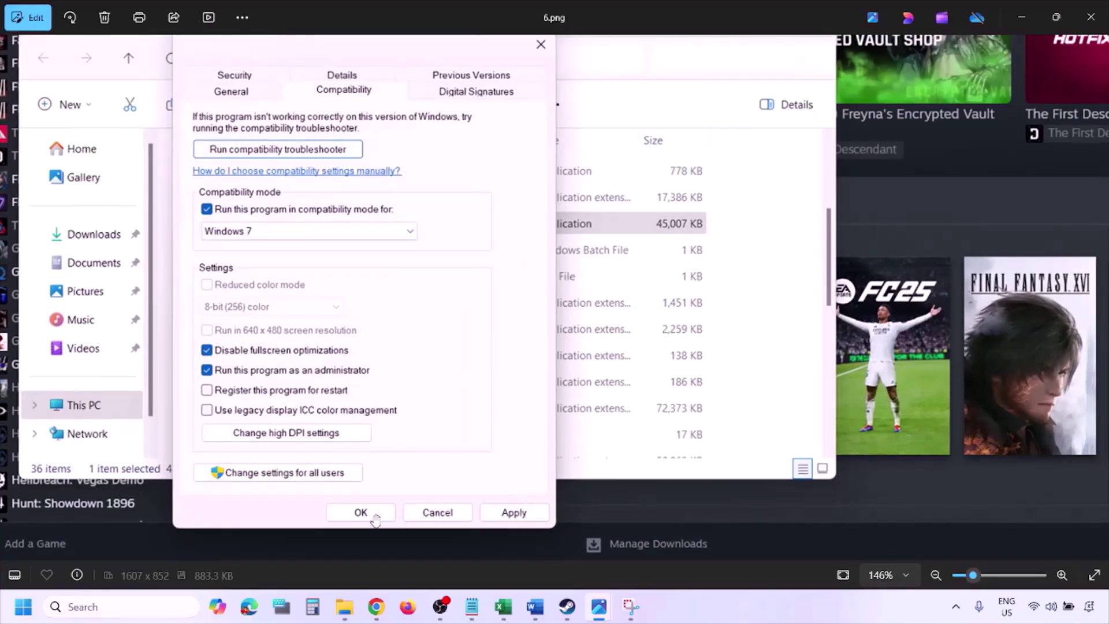
pyautogui.scroll(-3, 385, 513)
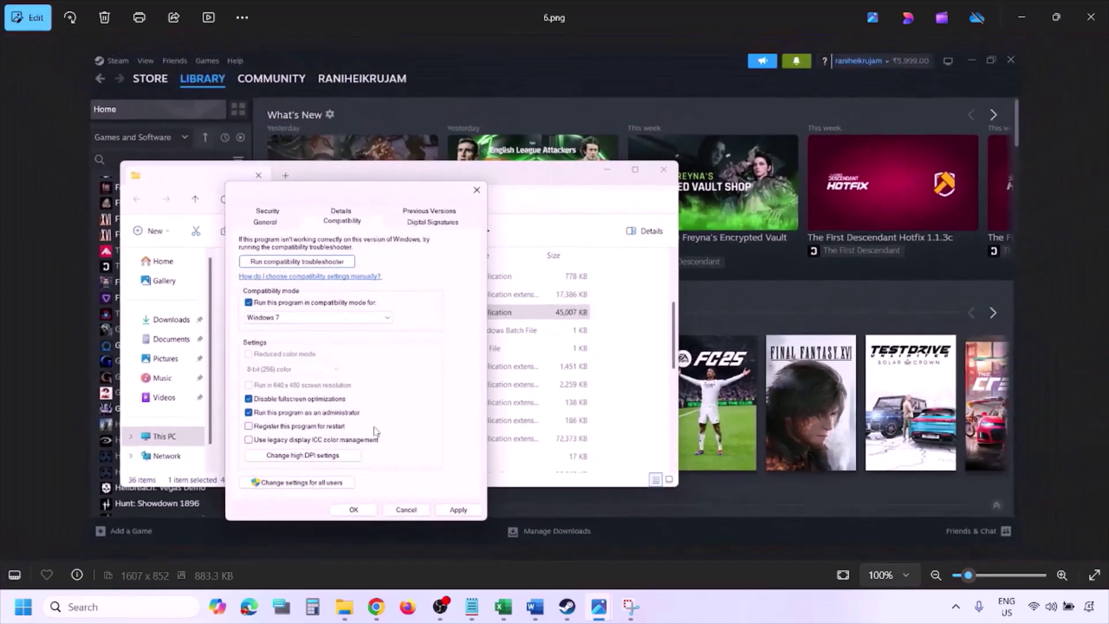
pyautogui.scroll(3, 307, 396)
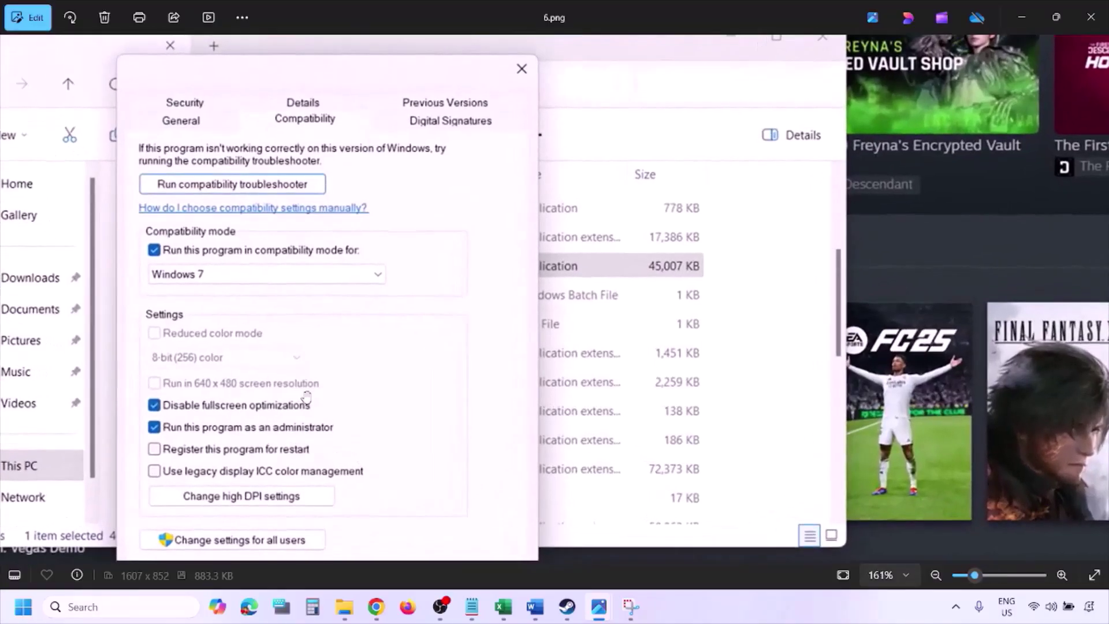
pyautogui.moveTo(216, 383); pyautogui.dragTo(271, 370)
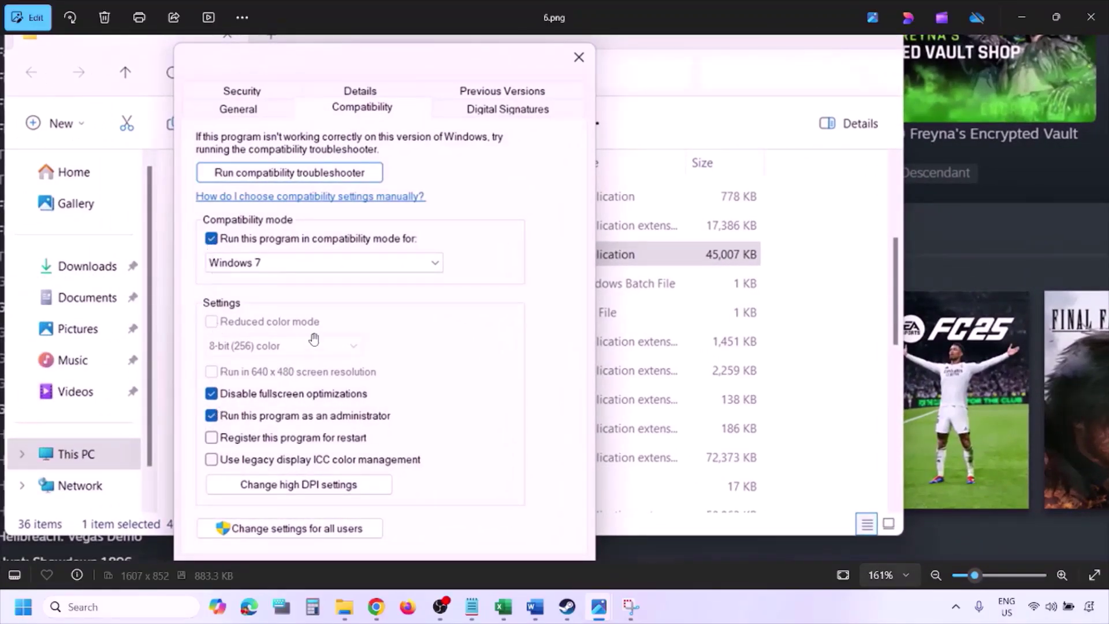
pyautogui.scroll(-1, 314, 339)
pyautogui.scroll(-1, 314, 339)
# View 7.png and inspect the Compatibility settings and the OK button of the properties dialog up close
pyautogui.press('Right')
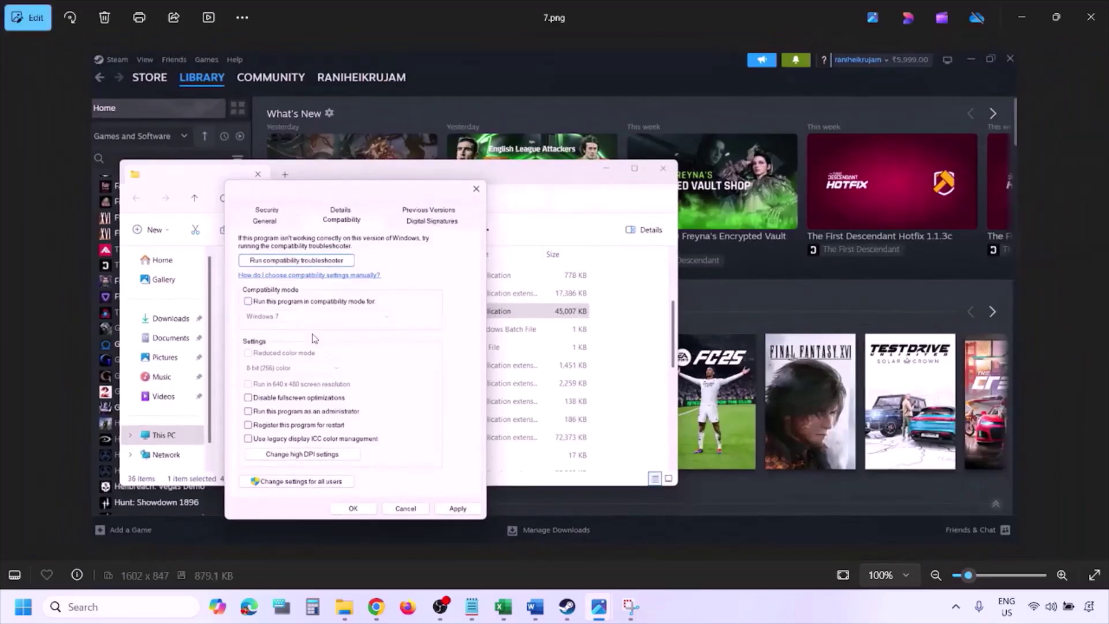
pyautogui.scroll(3, 313, 338)
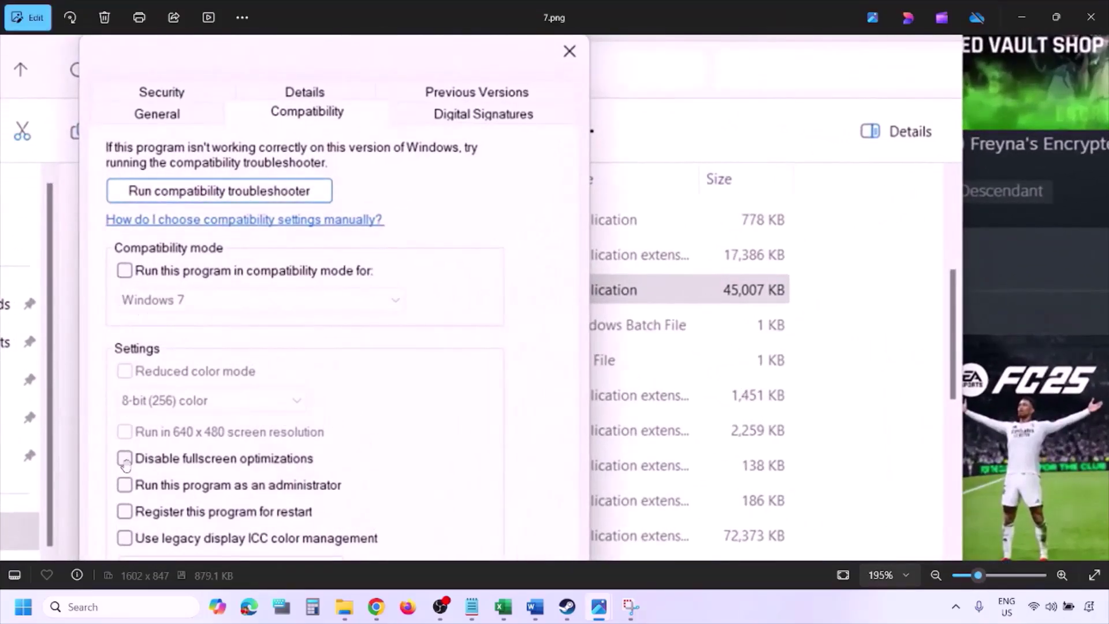
pyautogui.scroll(-1, 178, 375)
pyautogui.scroll(-1, 178, 374)
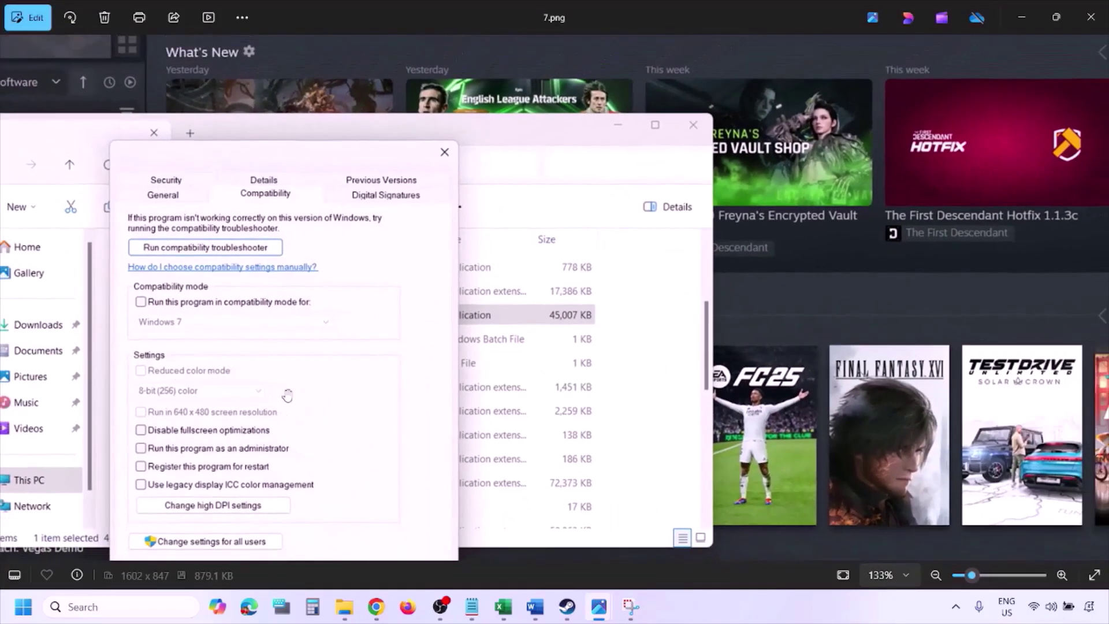
pyautogui.moveTo(283, 392); pyautogui.dragTo(290, 315)
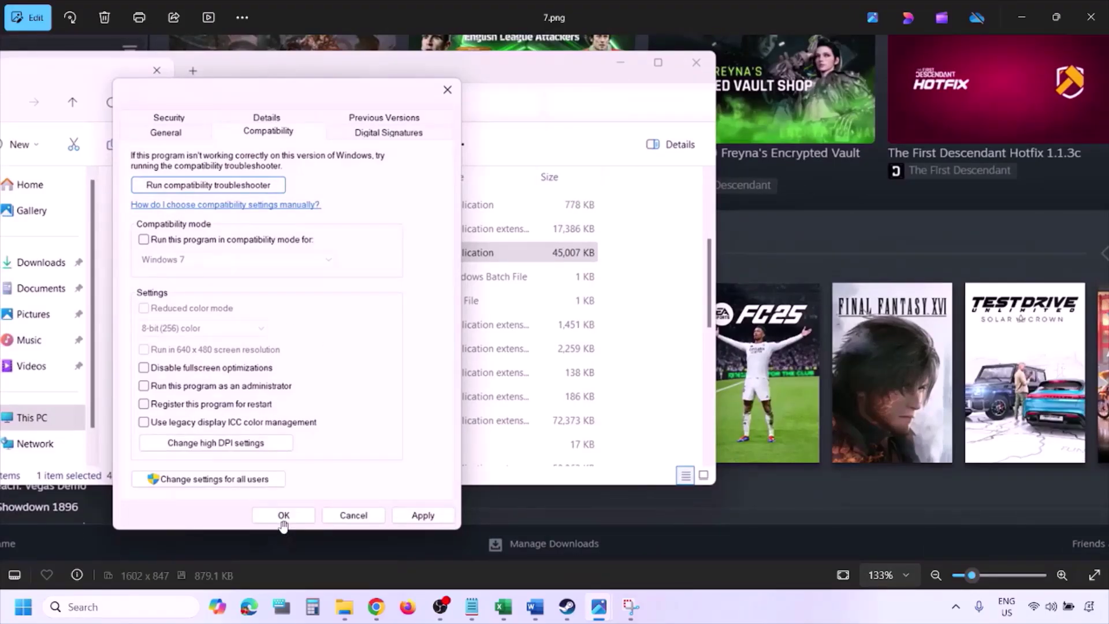
# Read Step 3 on verifying the game files in the Word document and view 0.png for the game's Properties entry
pyautogui.click(692, 613)
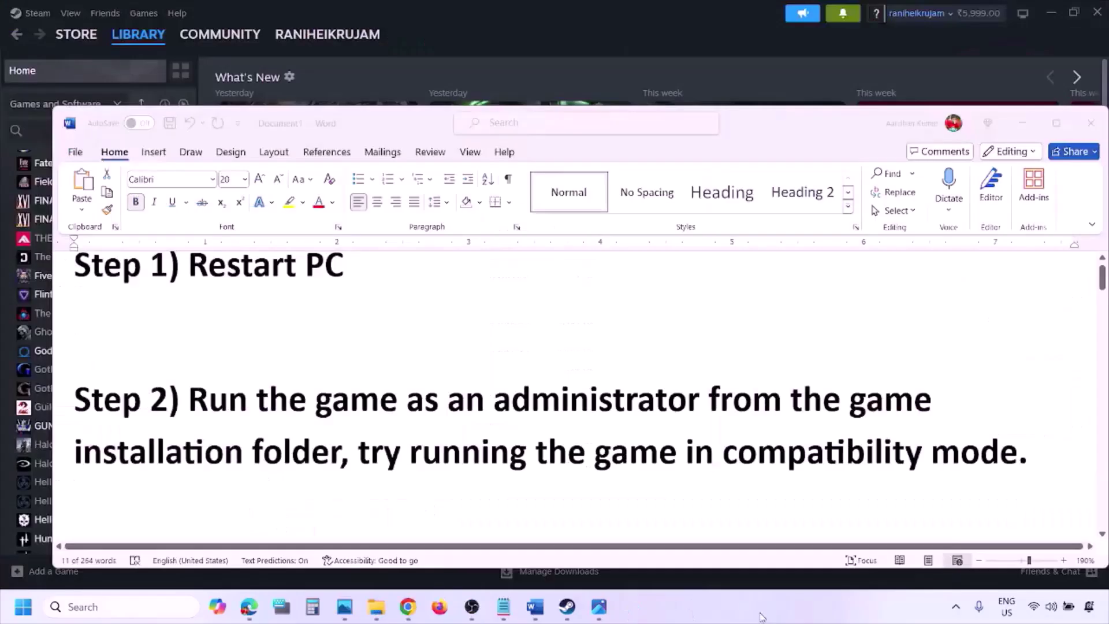
pyautogui.scroll(-3, 603, 429)
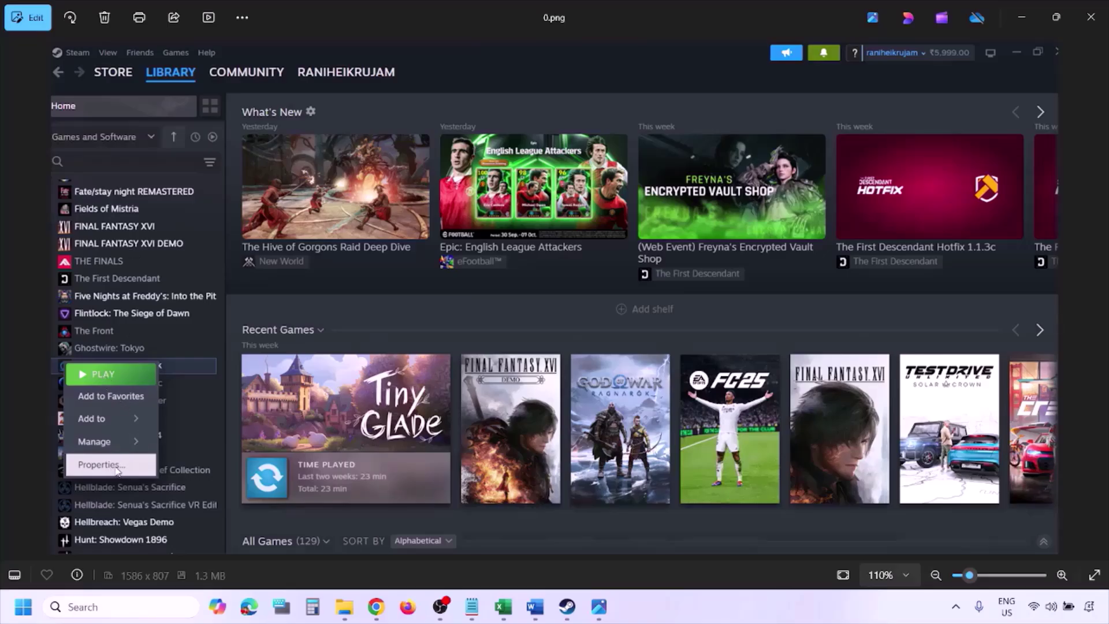
pyautogui.scroll(-1, 399, 362)
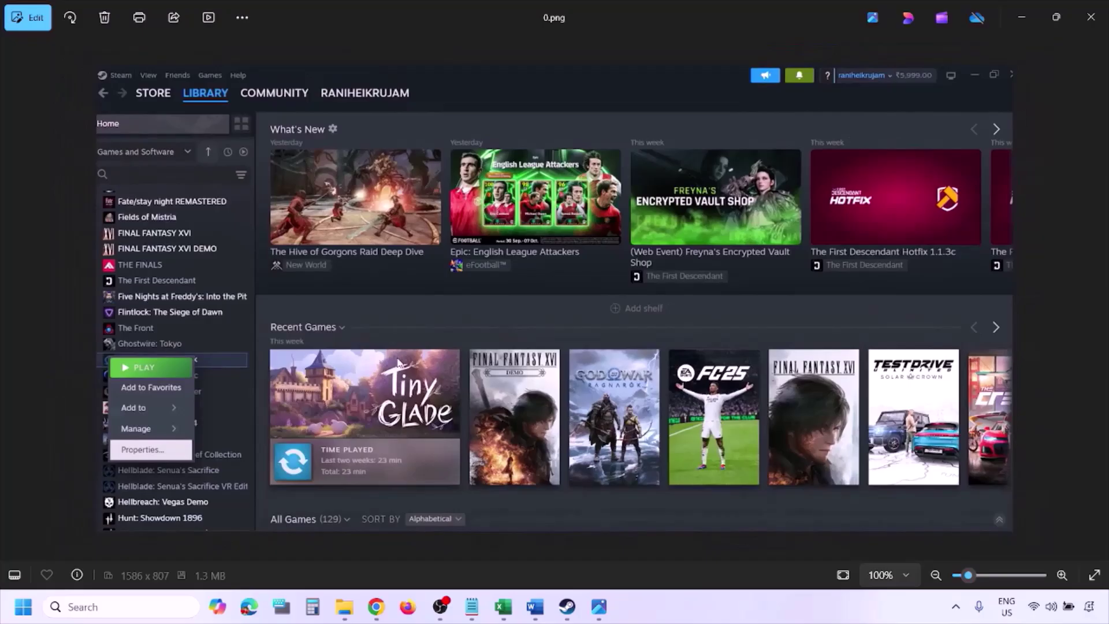
pyautogui.press('Right')
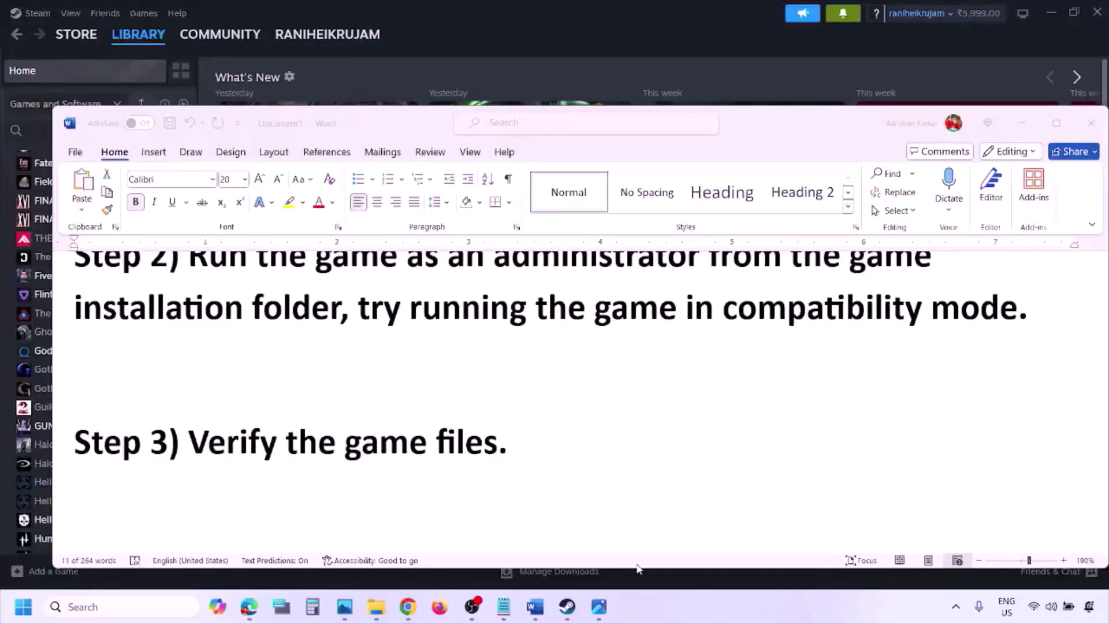
# Read Step 4 in the Word document, on allowing the game exe through the antivirus program, Windows Security and Firewall
pyautogui.scroll(-3, 587, 532)
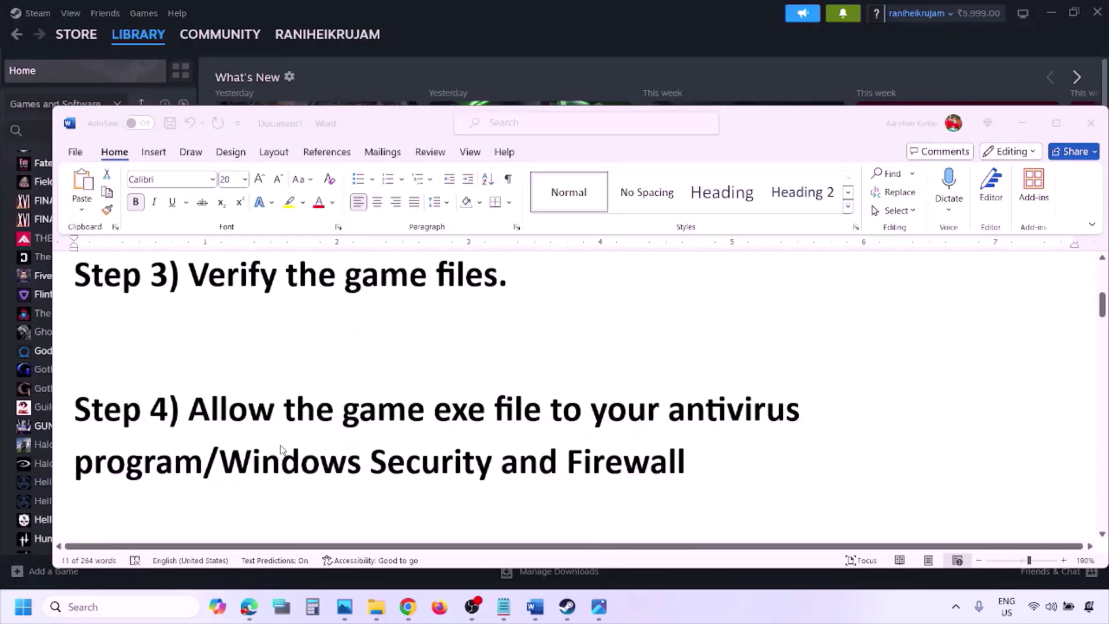
pyautogui.click(203, 462)
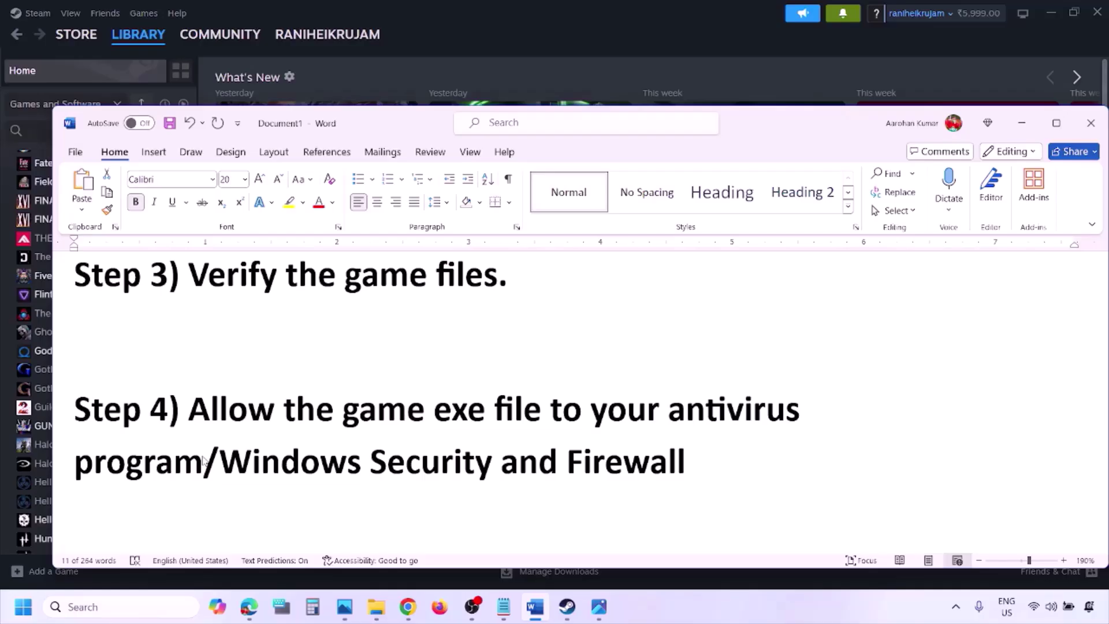
pyautogui.moveTo(221, 462); pyautogui.dragTo(500, 465)
pyautogui.click(736, 618)
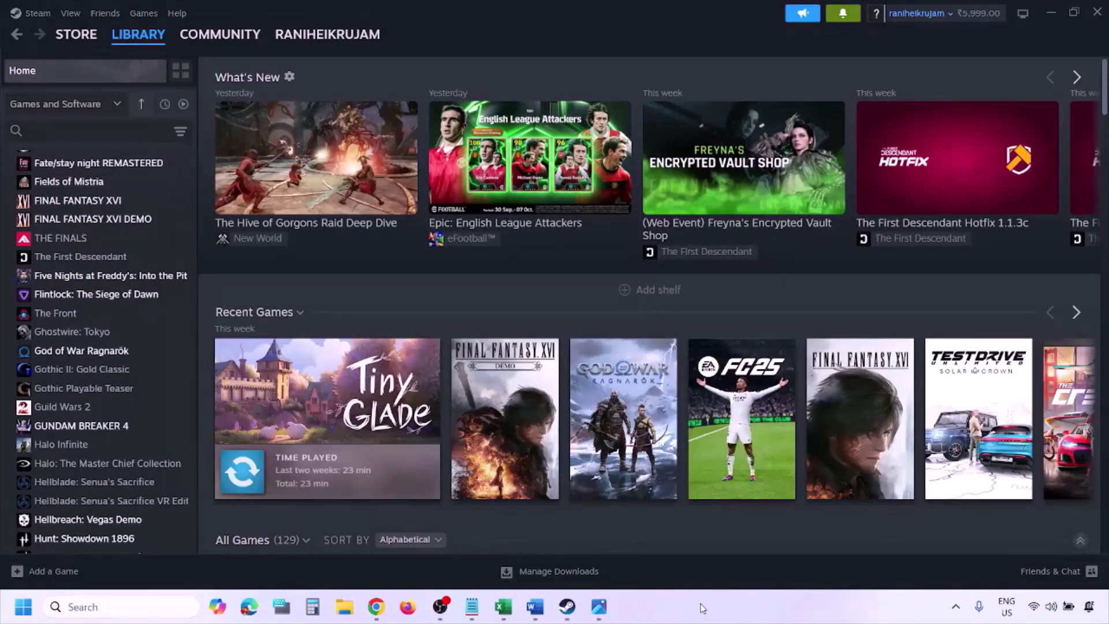
# Open the Controlled folder access allowed apps list through Windows Security's Virus & threat protection and its ransomware protection
pyautogui.press('super+i')
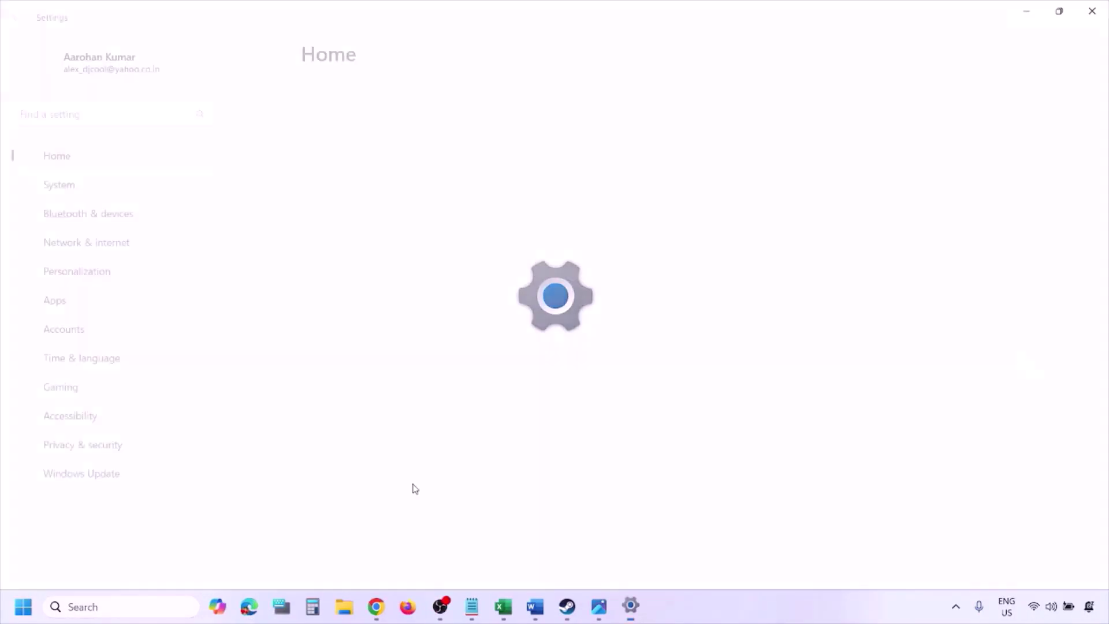
pyautogui.click(114, 453)
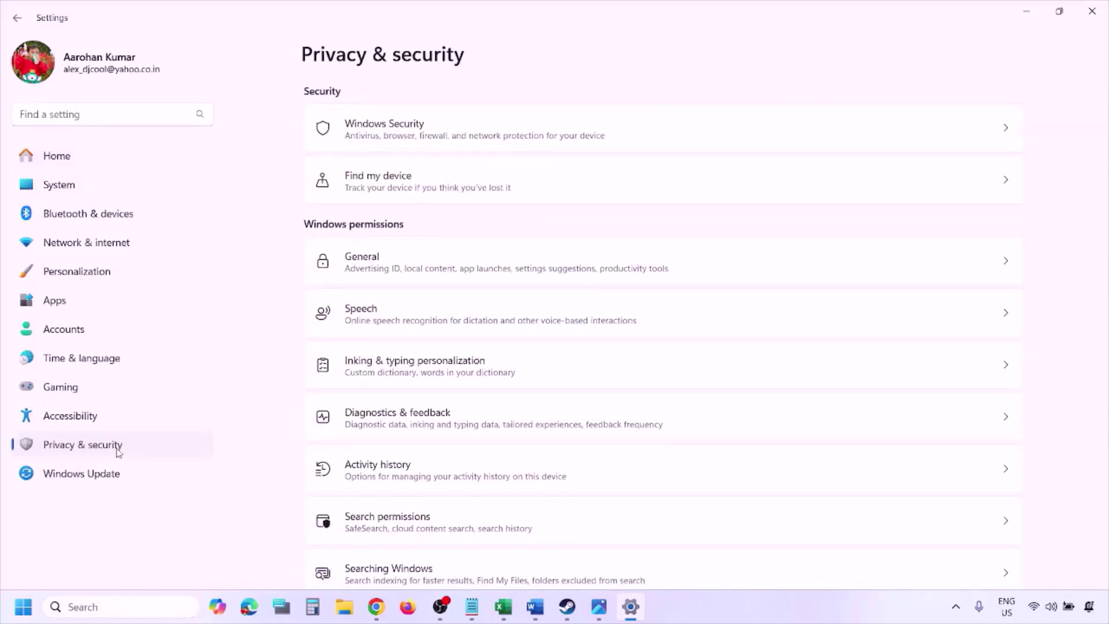
pyautogui.click(400, 137)
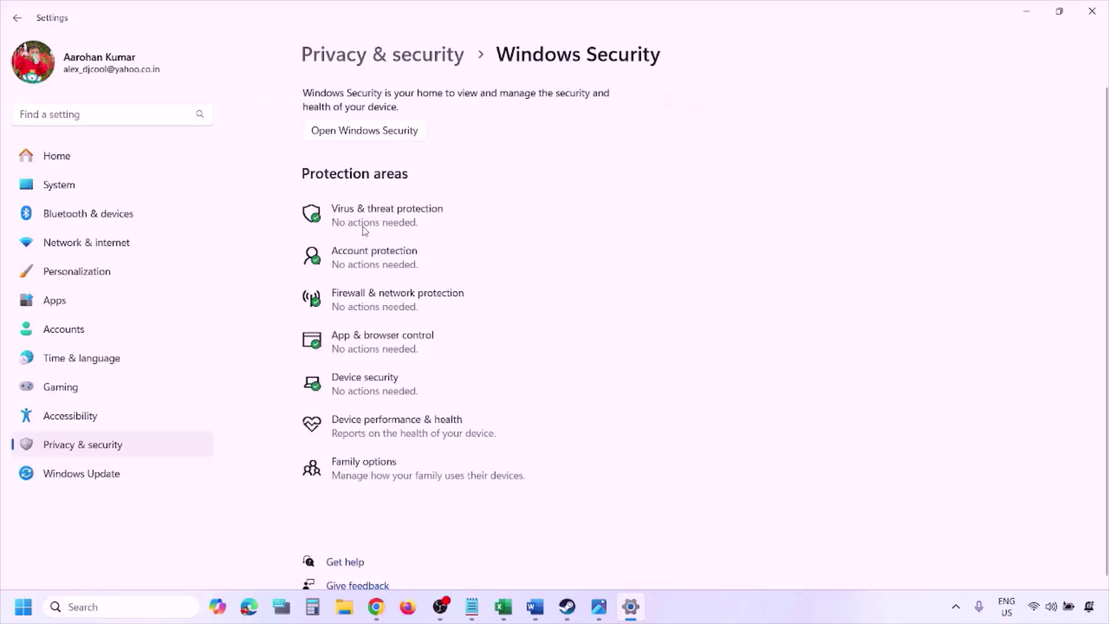
pyautogui.click(405, 225)
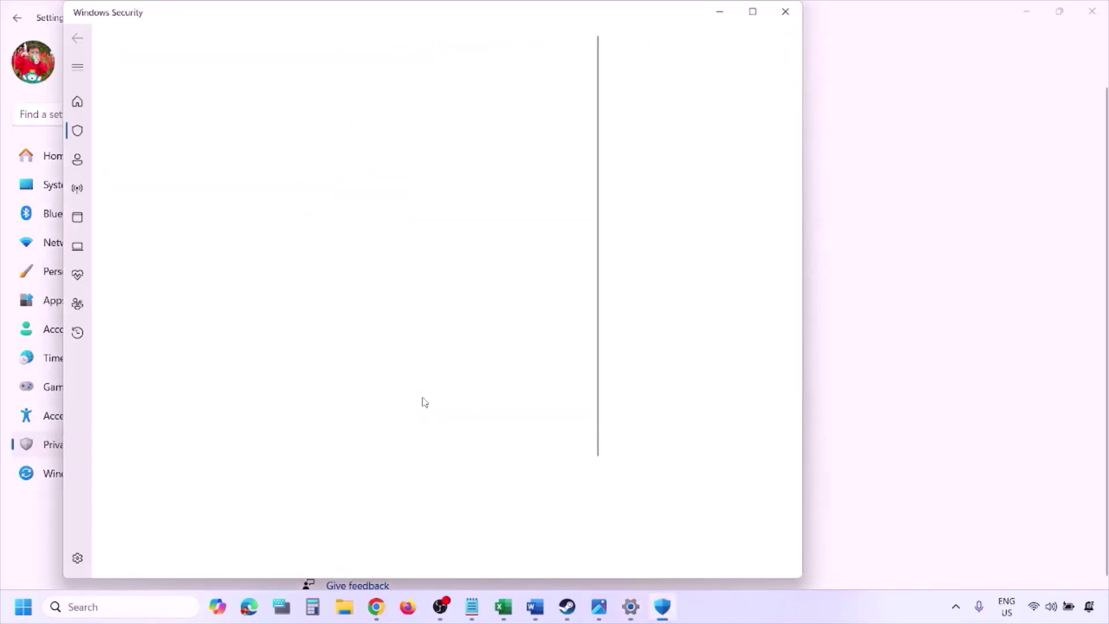
pyautogui.scroll(-3, 421, 401)
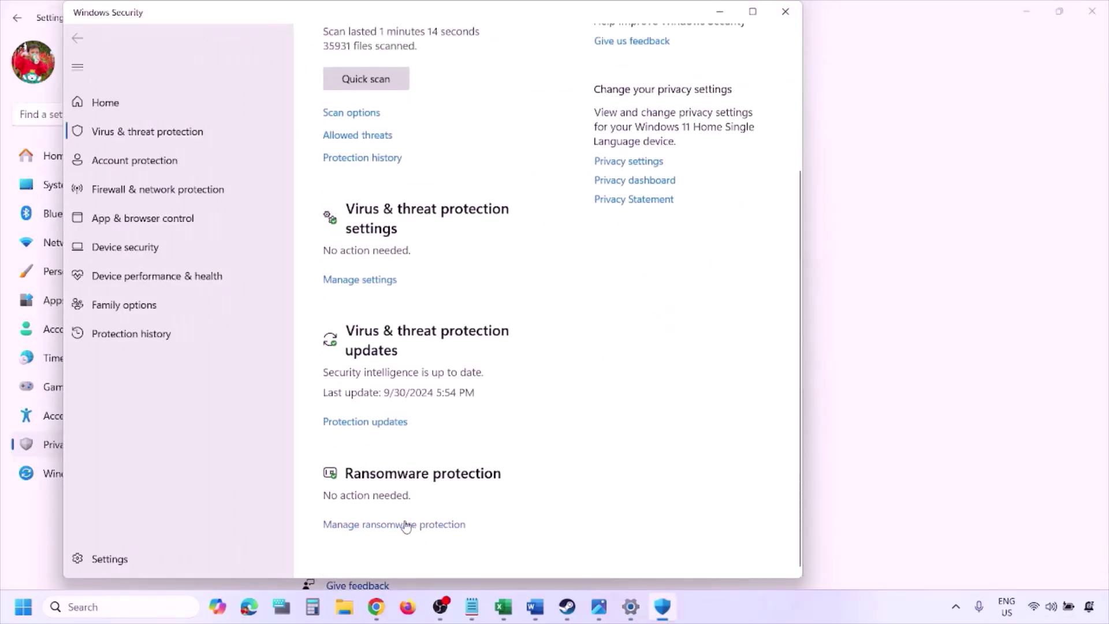
pyautogui.click(406, 525)
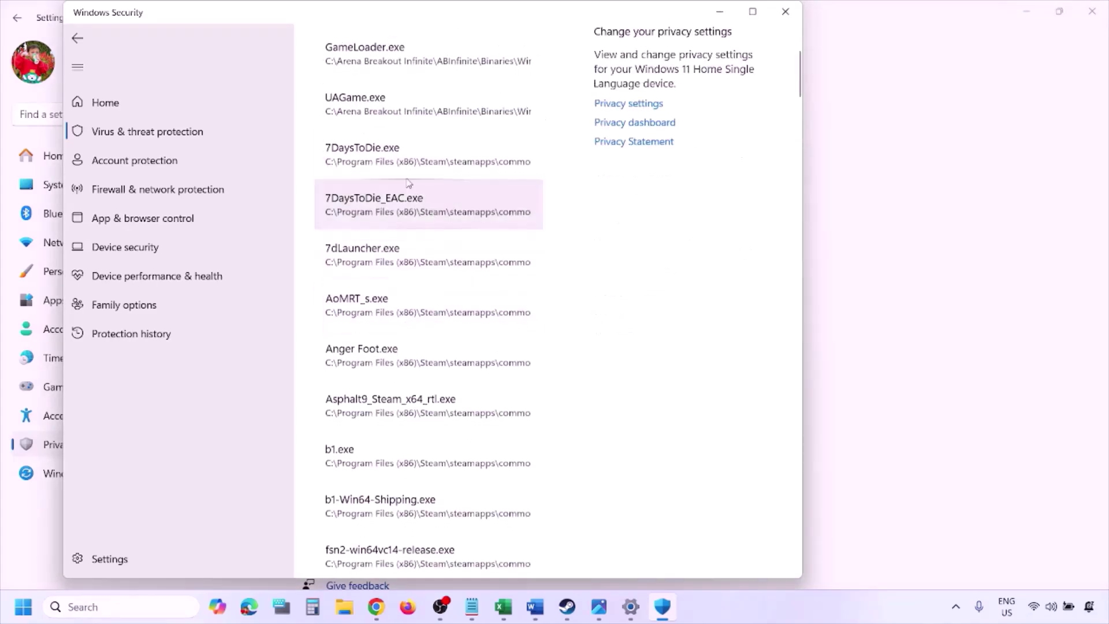
# Start adding an allowed app to Controlled folder access and browse the OS (C:) drive for it
pyautogui.click(409, 197)
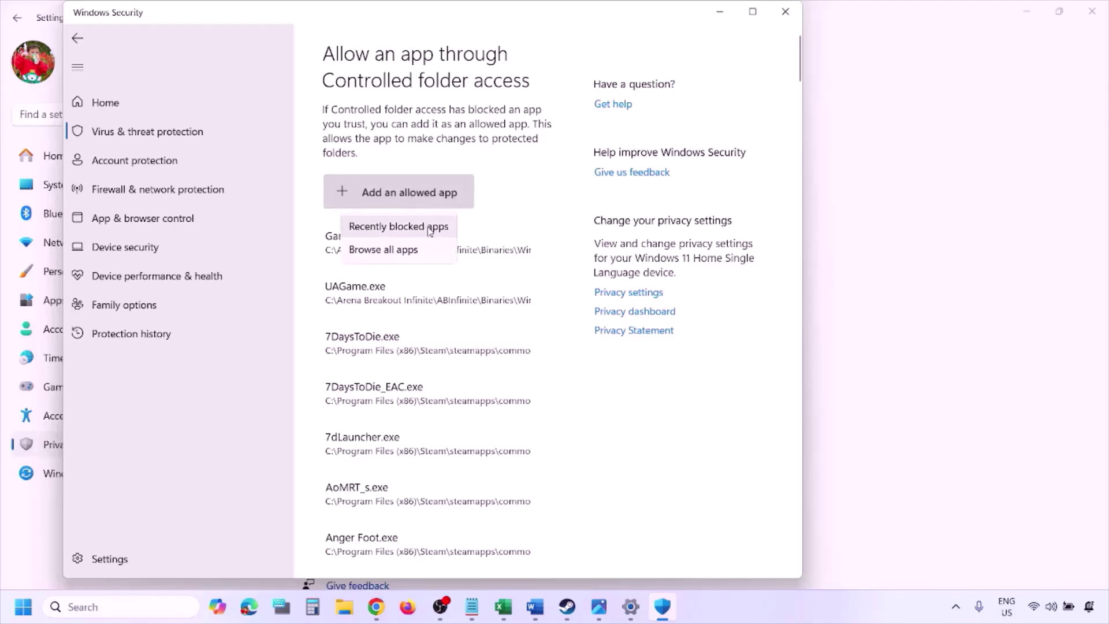
pyautogui.click(416, 251)
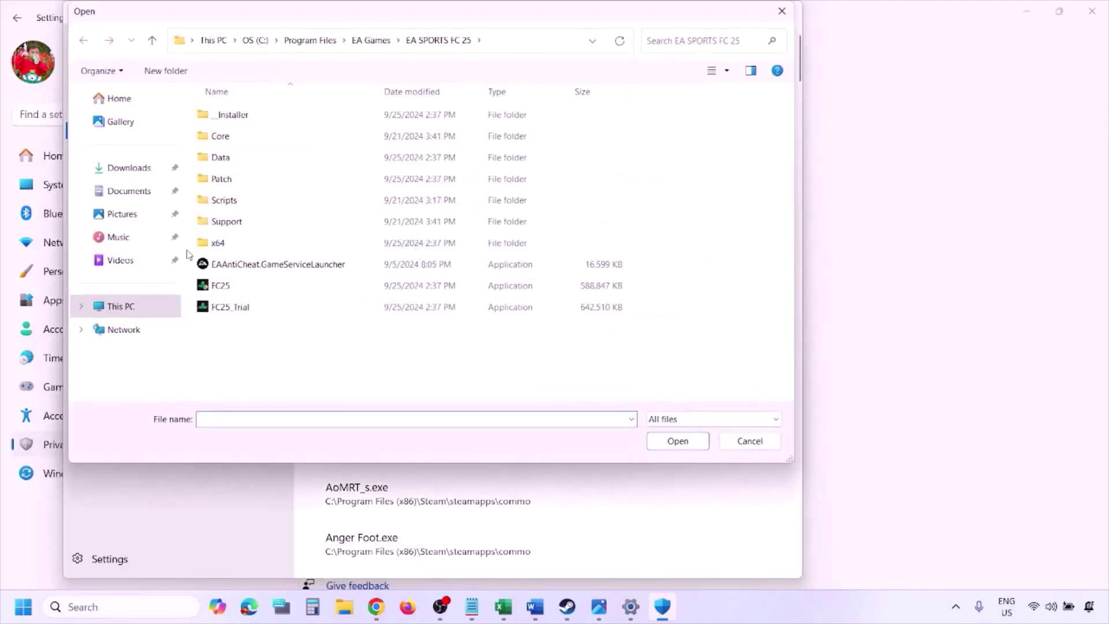
pyautogui.click(137, 302)
pyautogui.click(290, 132)
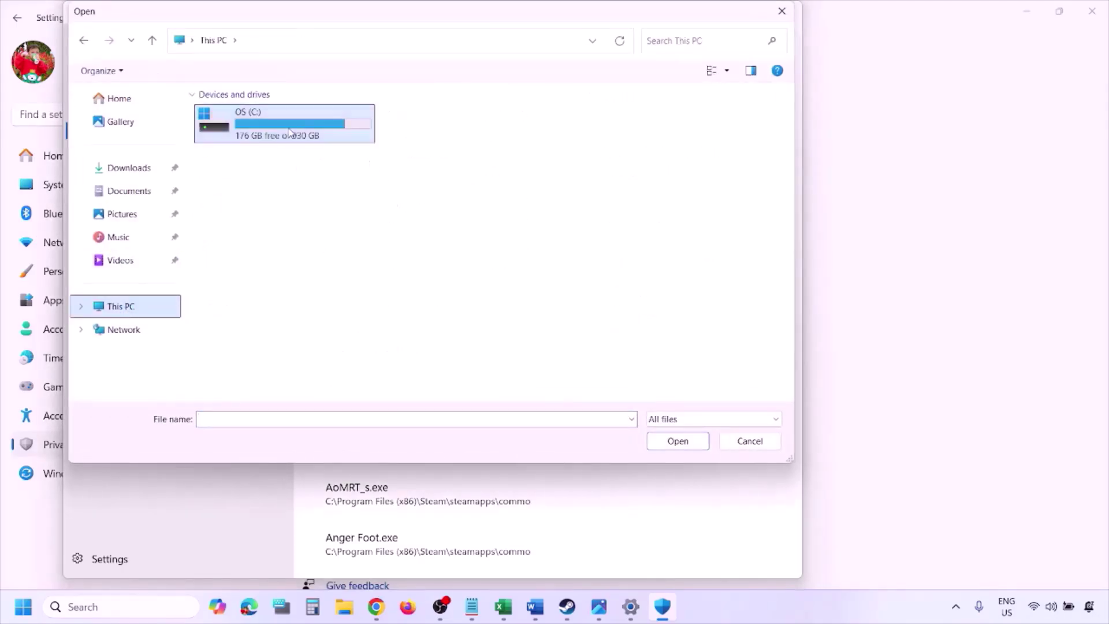
pyautogui.doubleClick(289, 132)
# Browse to the Program Files (x86)\Steam\steamapps folder for the game's executable and cancel the file selection
pyautogui.scroll(-3, 290, 134)
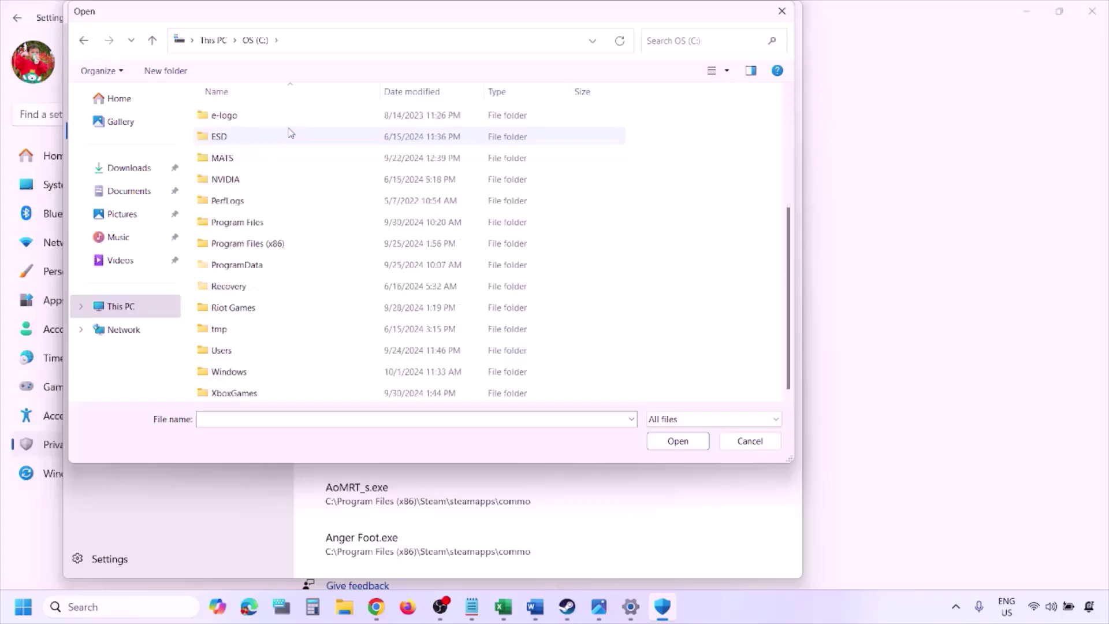
pyautogui.doubleClick(279, 243)
pyautogui.scroll(-4, 279, 243)
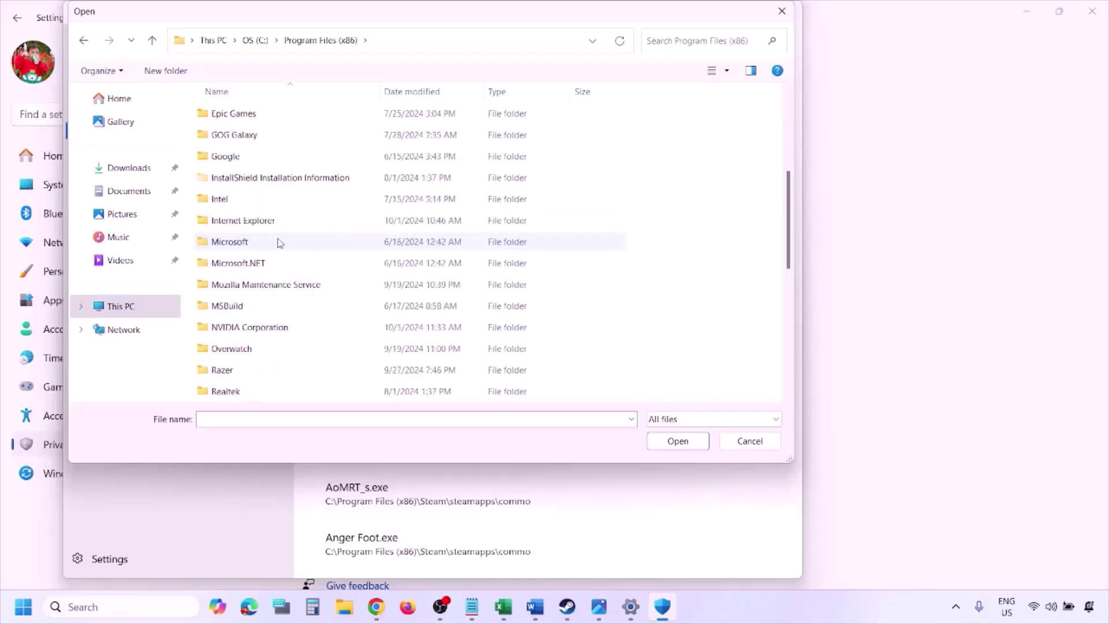
pyautogui.scroll(-4, 279, 243)
pyautogui.doubleClick(248, 199)
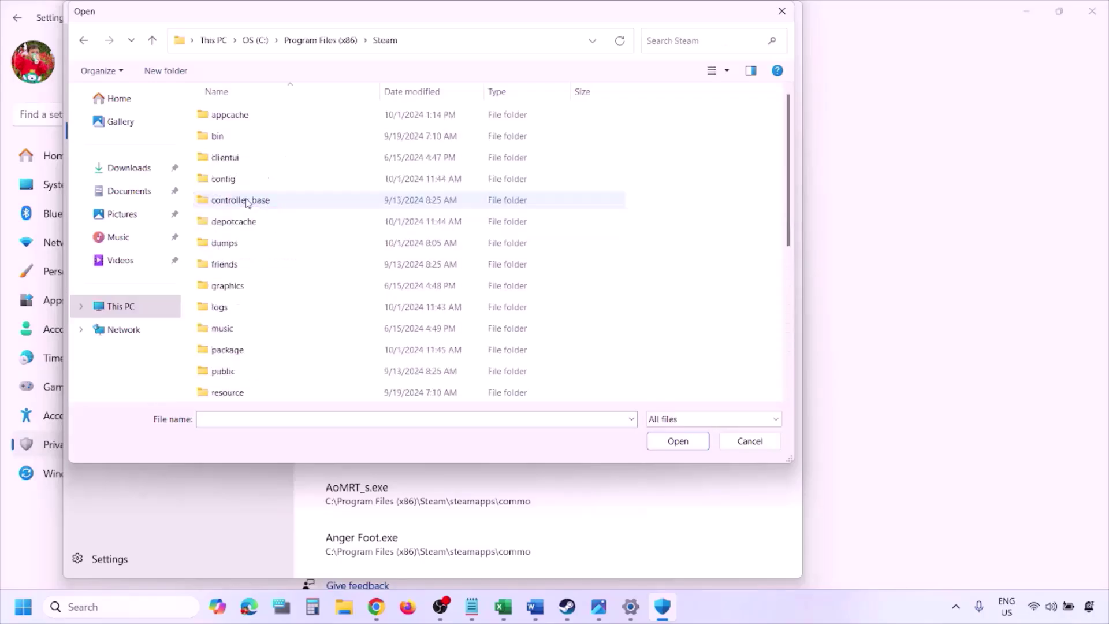
pyautogui.scroll(-4, 257, 257)
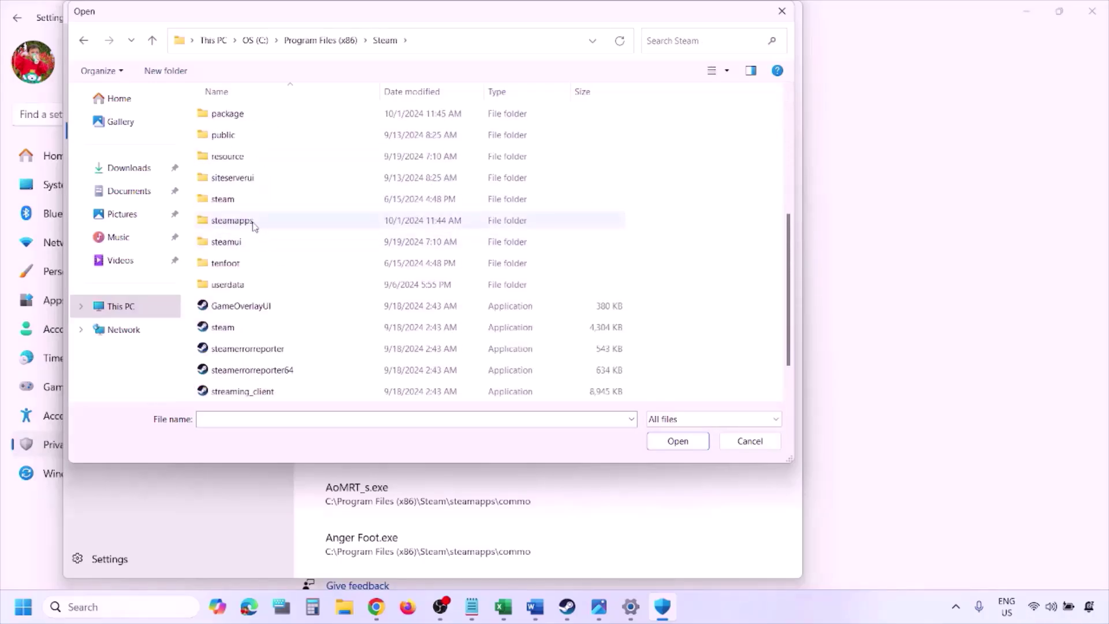
pyautogui.click(252, 222)
pyautogui.doubleClick(253, 222)
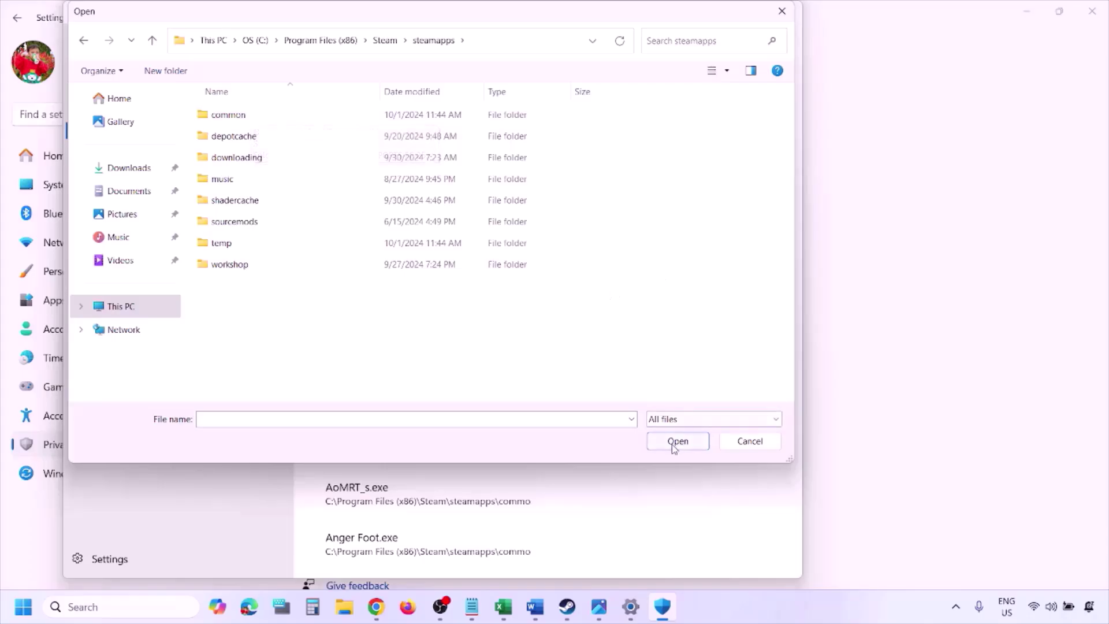
pyautogui.click(746, 444)
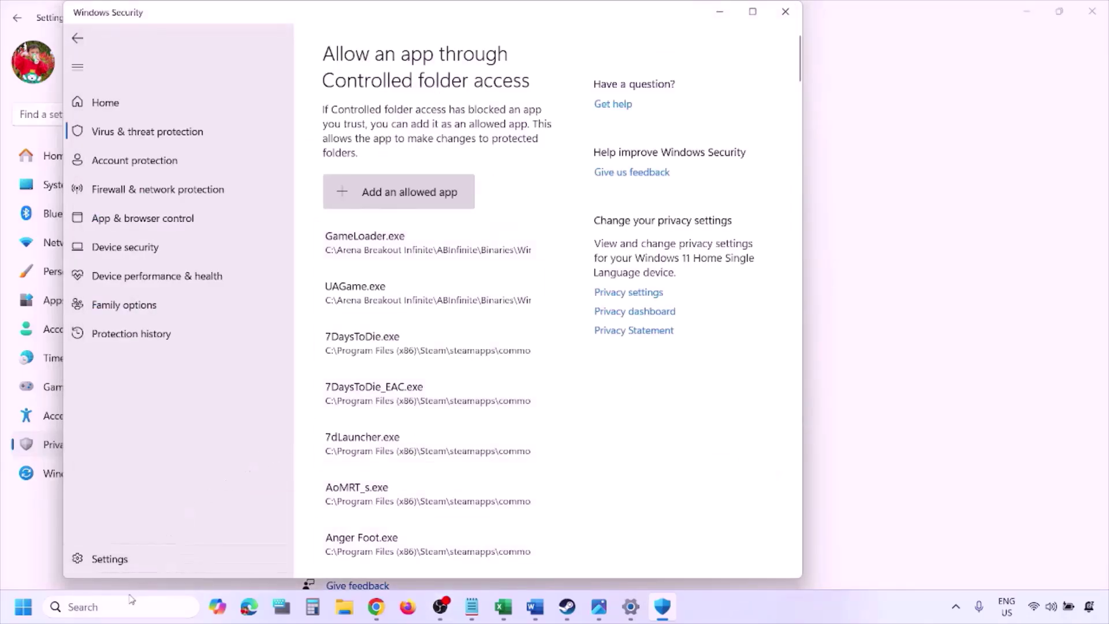
# Open the list of apps allowed through Windows Defender Firewall from Control Panel's System and Security category
pyautogui.click(114, 607)
pyautogui.write('ontrol')
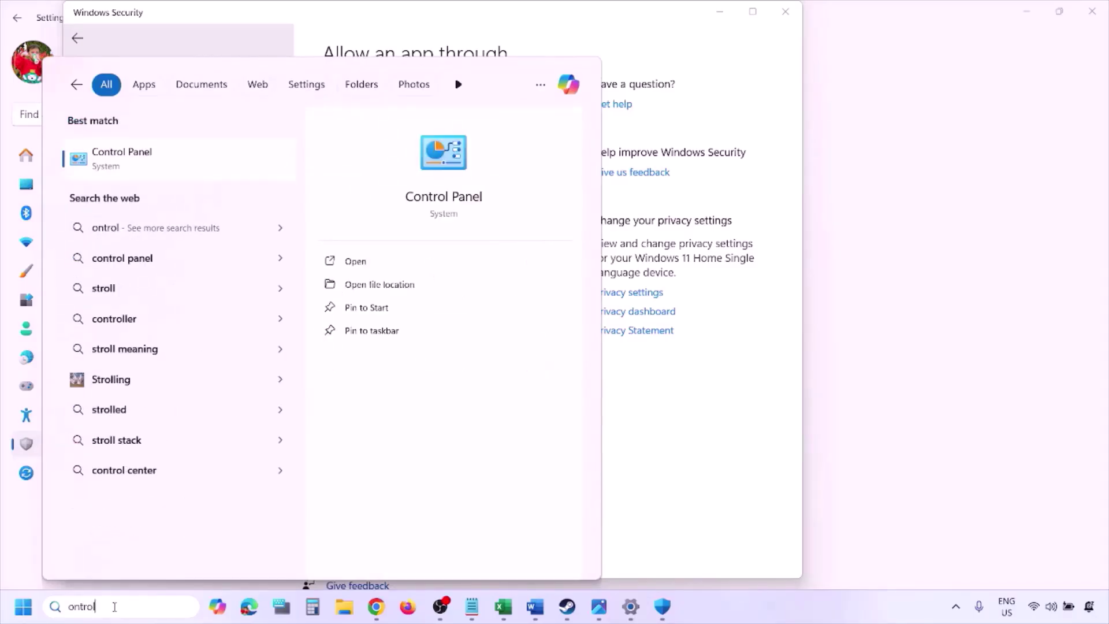
pyautogui.press('Return')
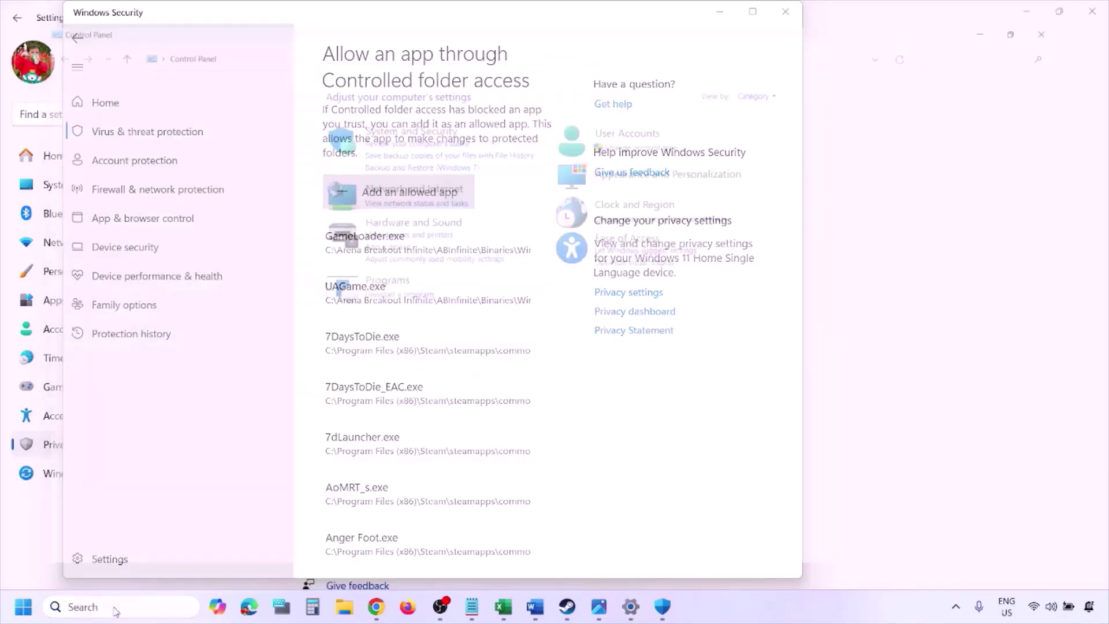
pyautogui.click(381, 116)
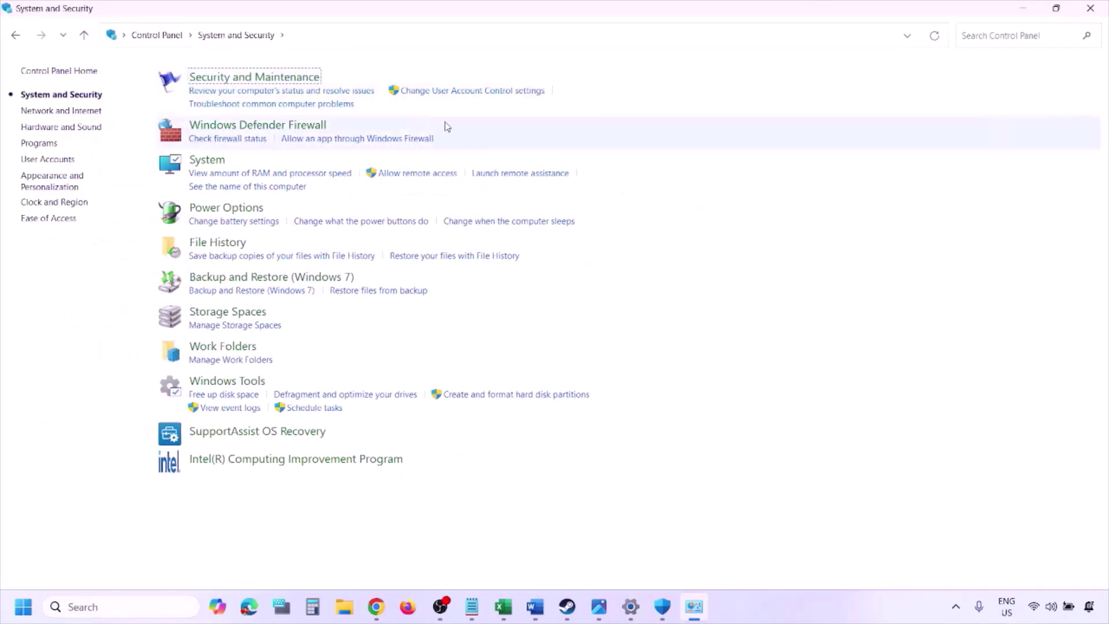
pyautogui.click(299, 126)
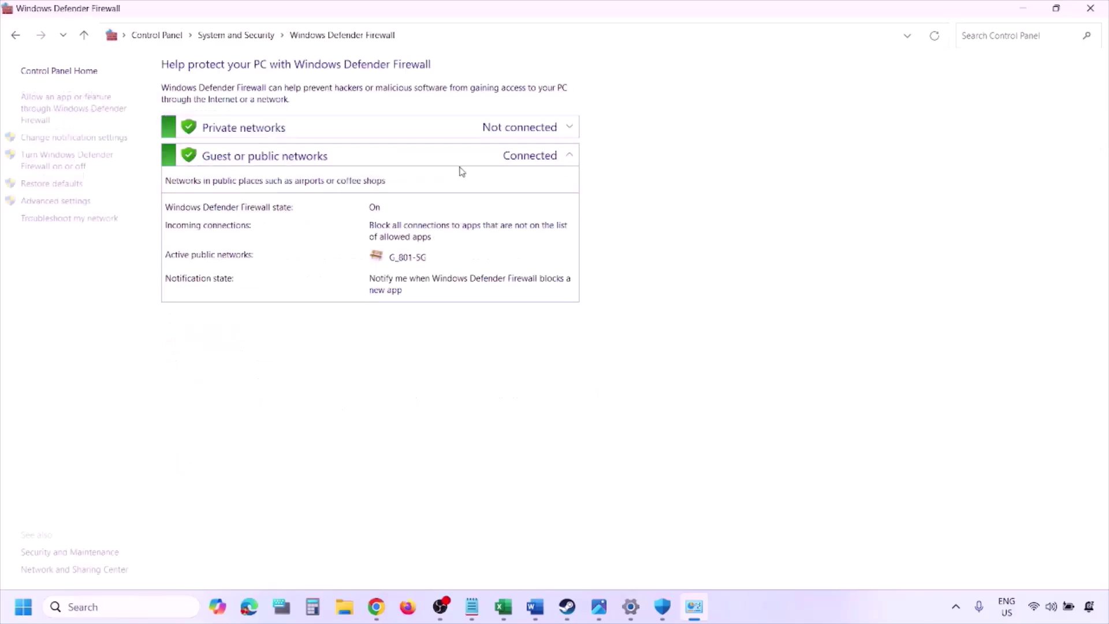
pyautogui.click(75, 106)
# Unlock the firewall's allowed apps list, start adding another app by browsing This PC, and cancel before closing the window
pyautogui.click(744, 110)
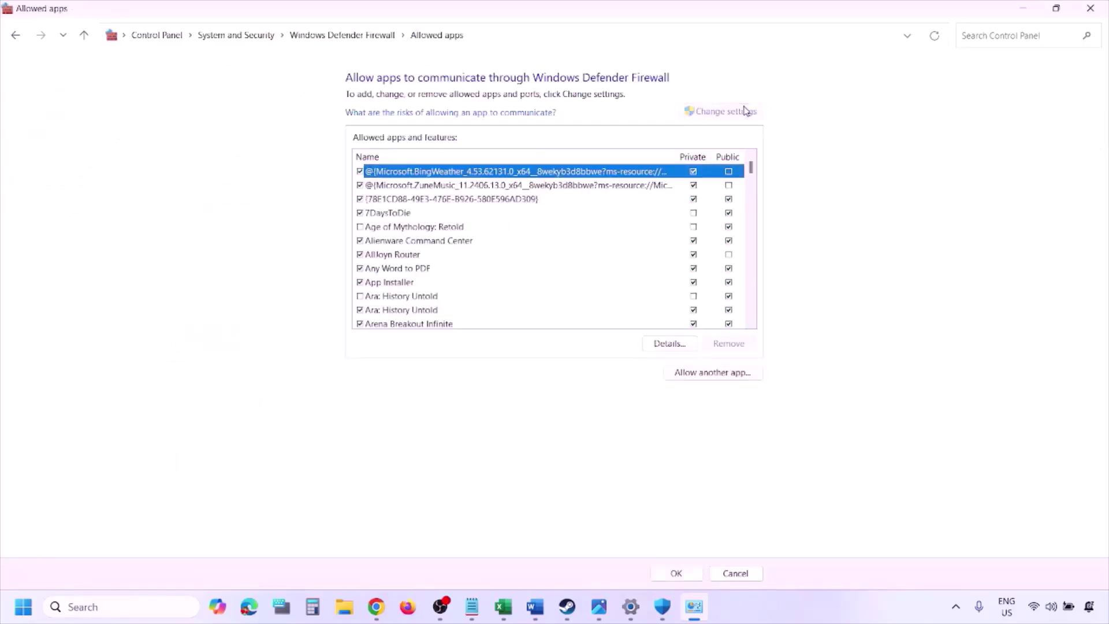
pyautogui.click(714, 374)
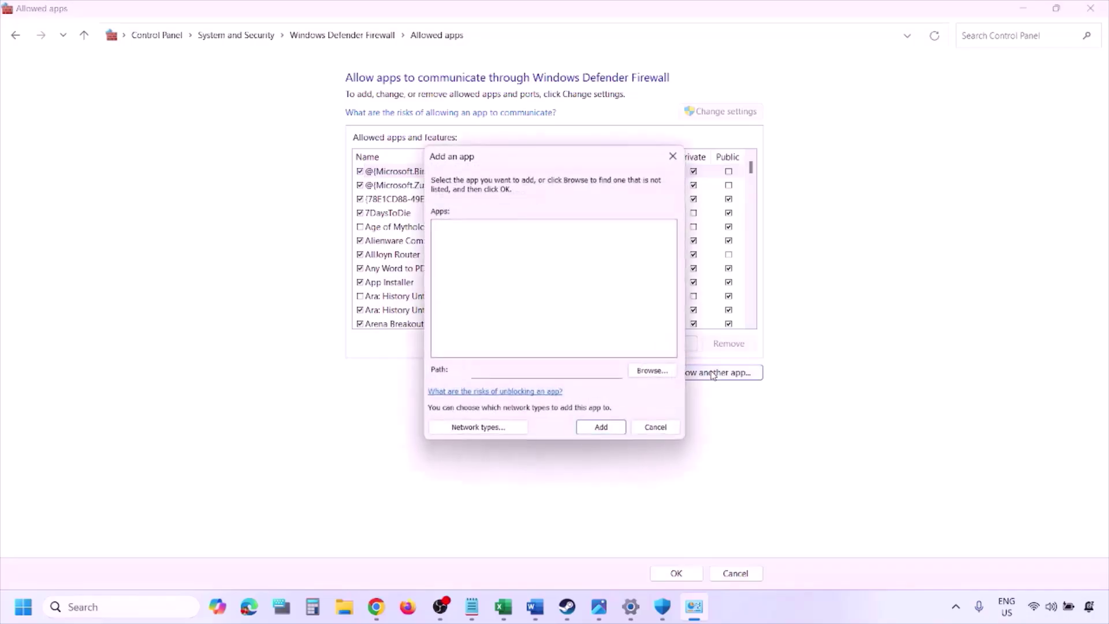
pyautogui.click(652, 372)
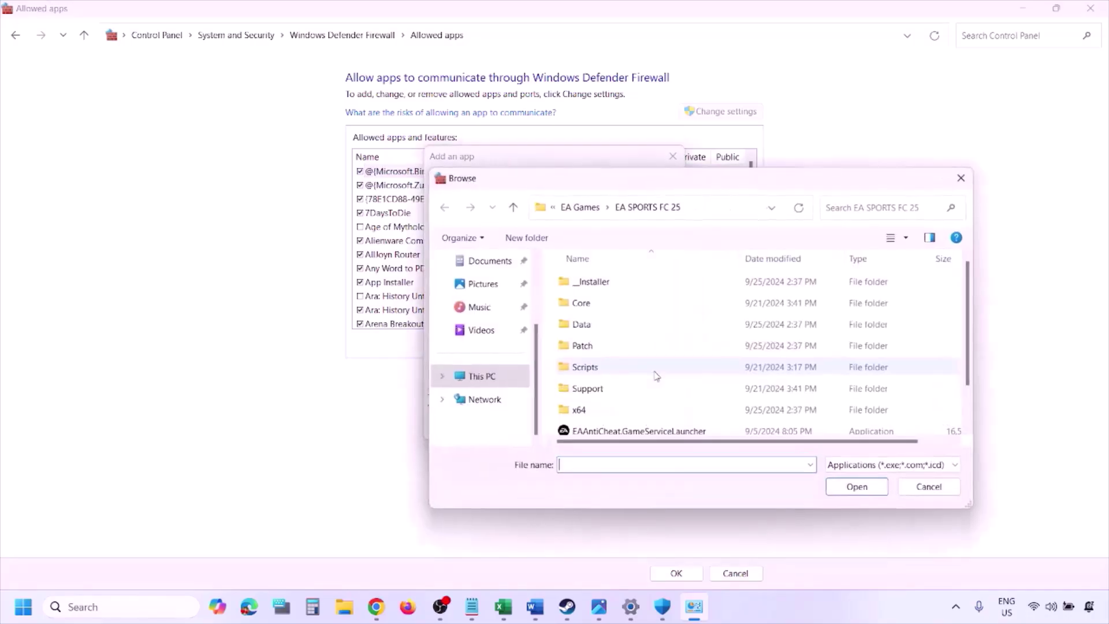
pyautogui.click(507, 377)
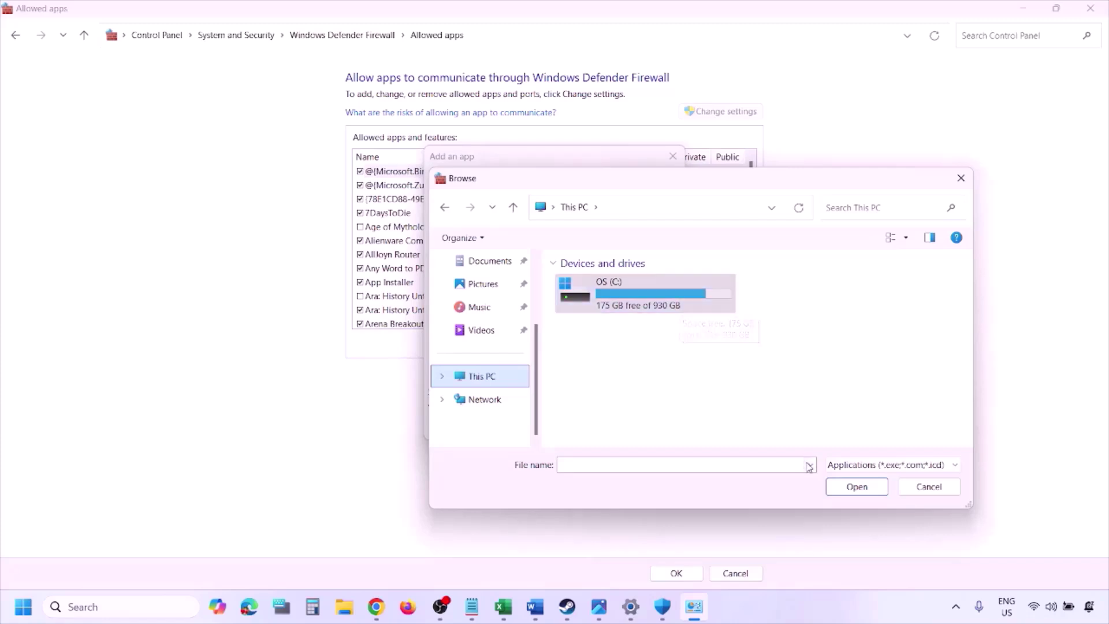
pyautogui.click(924, 488)
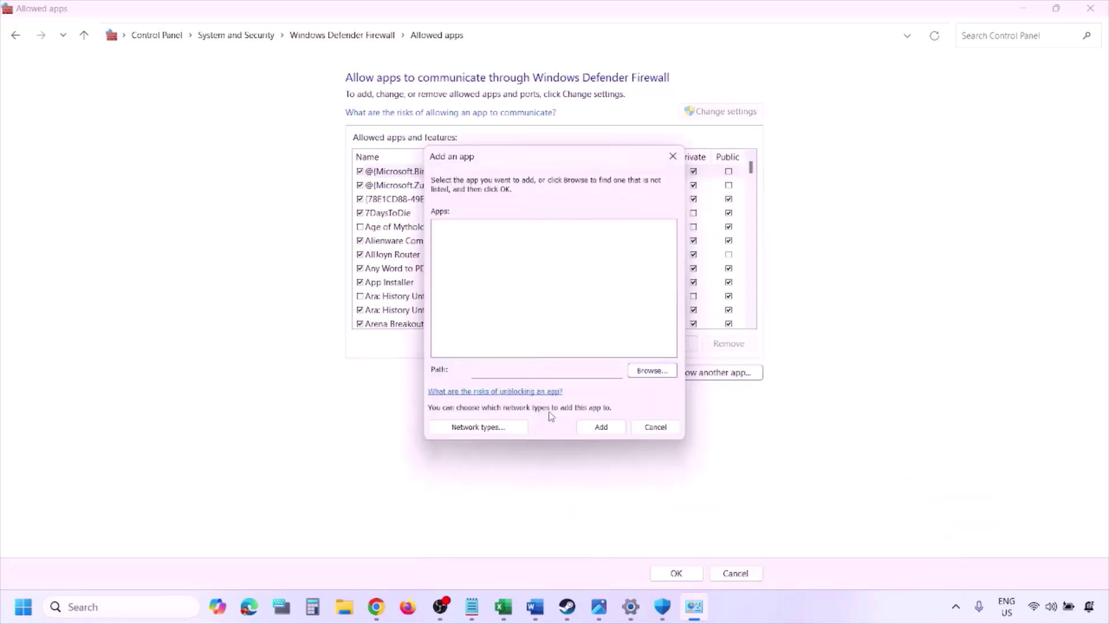
pyautogui.click(652, 427)
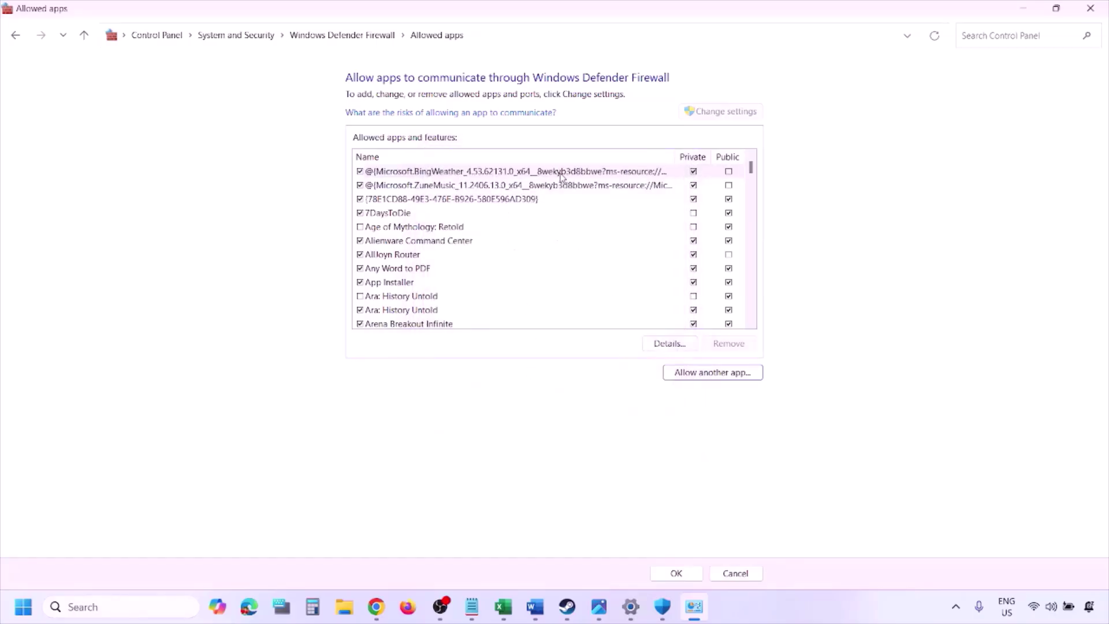
pyautogui.click(1090, 8)
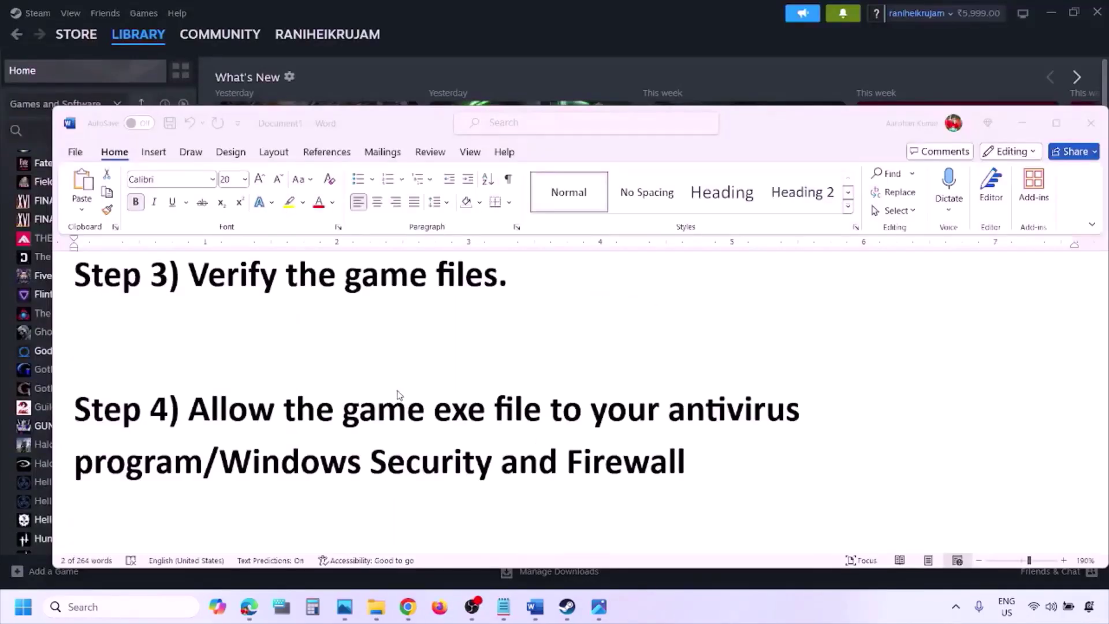
# Find Step 5 on clean graphics driver installation in the Word guide and highlight its NVIDIA and AMD addresses
pyautogui.scroll(-3, 397, 395)
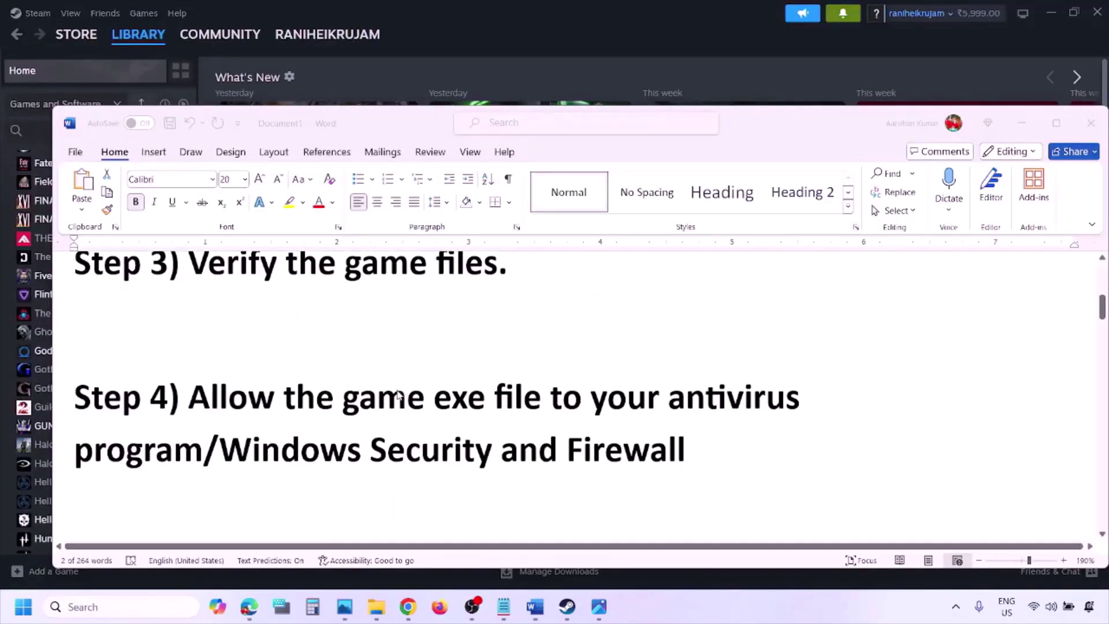
pyautogui.scroll(-2, 362, 416)
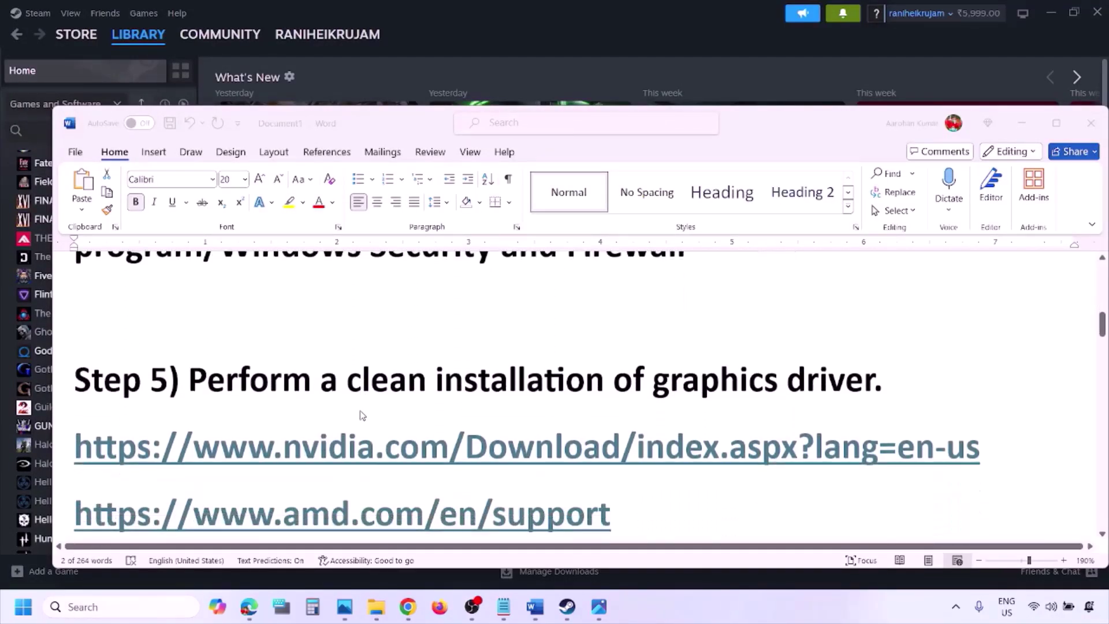
pyautogui.doubleClick(269, 378)
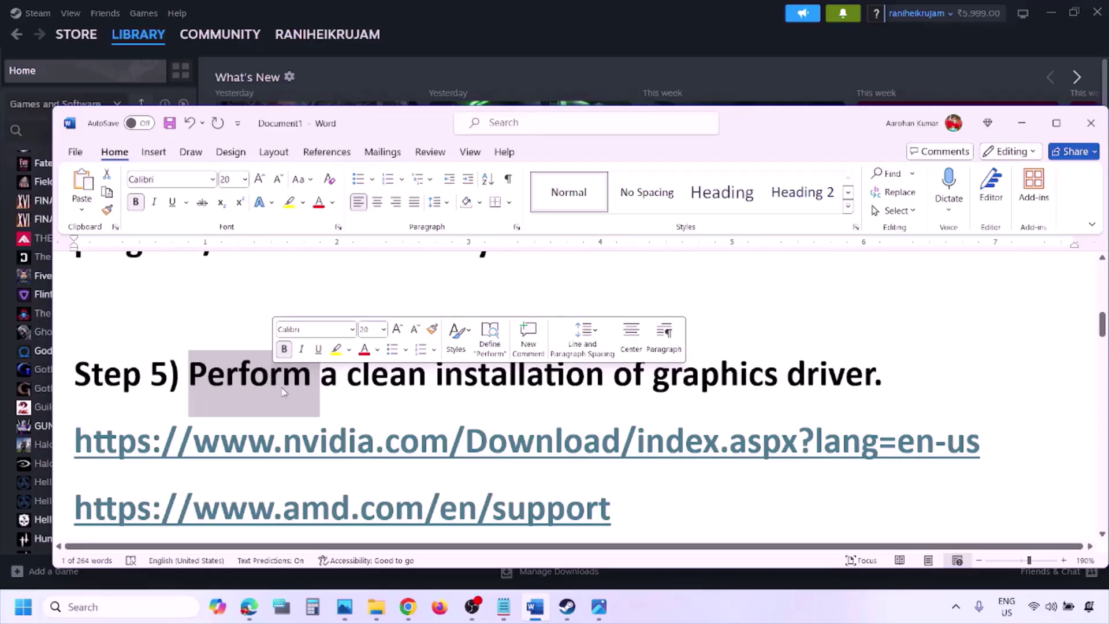
pyautogui.moveTo(247, 449); pyautogui.dragTo(399, 450)
pyautogui.scroll(-1, 399, 454)
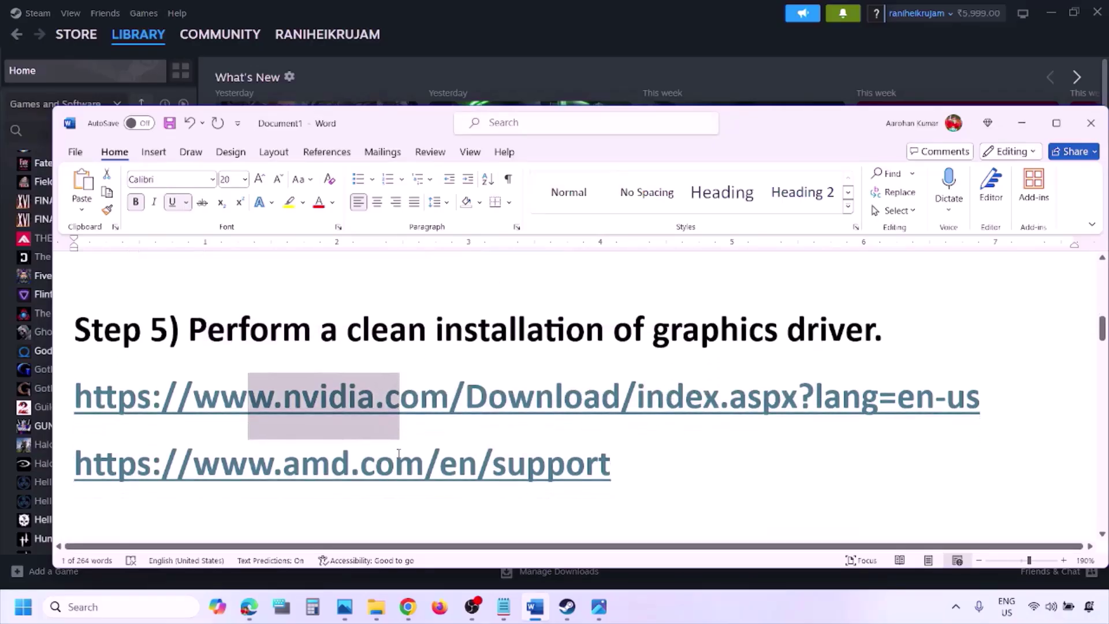
pyautogui.moveTo(248, 462); pyautogui.dragTo(581, 465)
# Search NVIDIA's driver page in Chrome for the GeForce RTX 3050 Laptop GPU driver with Windows 11 as operating system
pyautogui.click(729, 598)
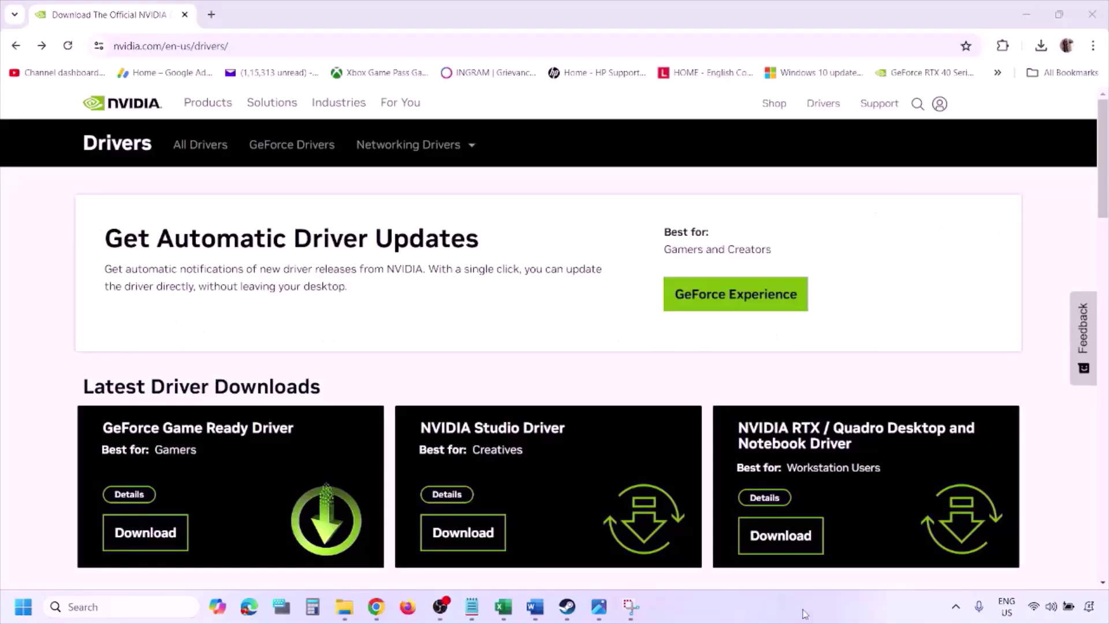
pyautogui.scroll(-9, 259, 354)
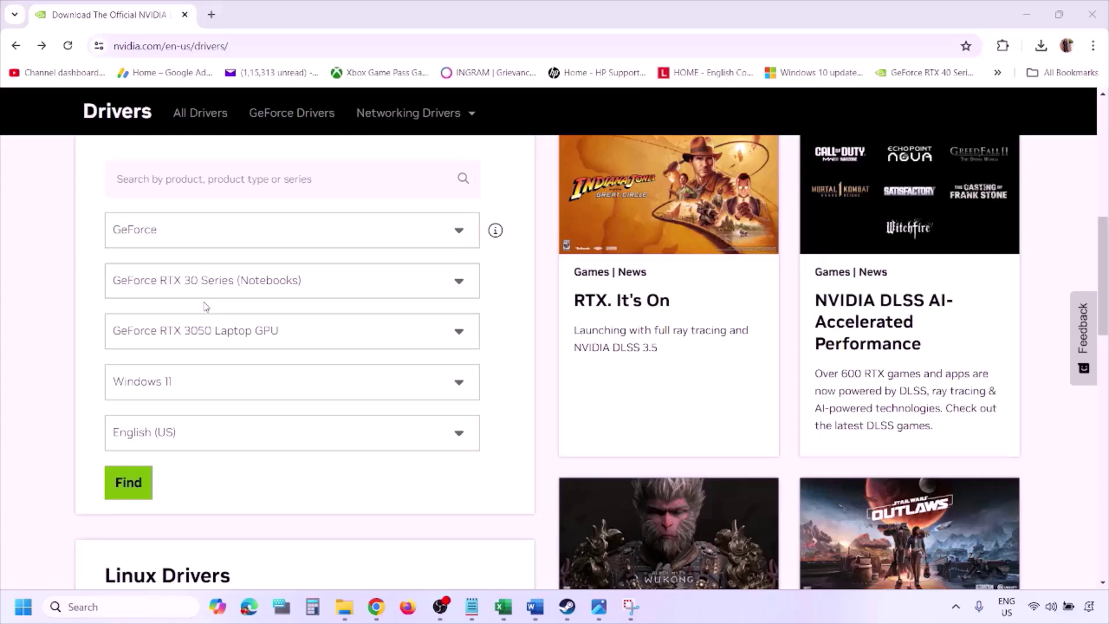
pyautogui.click(183, 386)
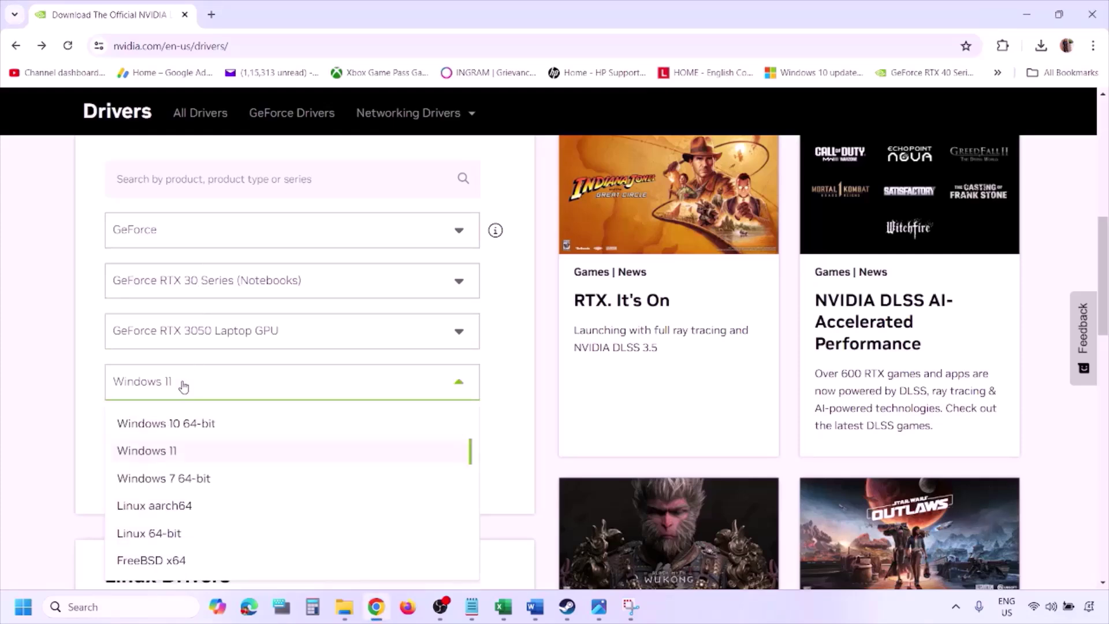
pyautogui.click(164, 452)
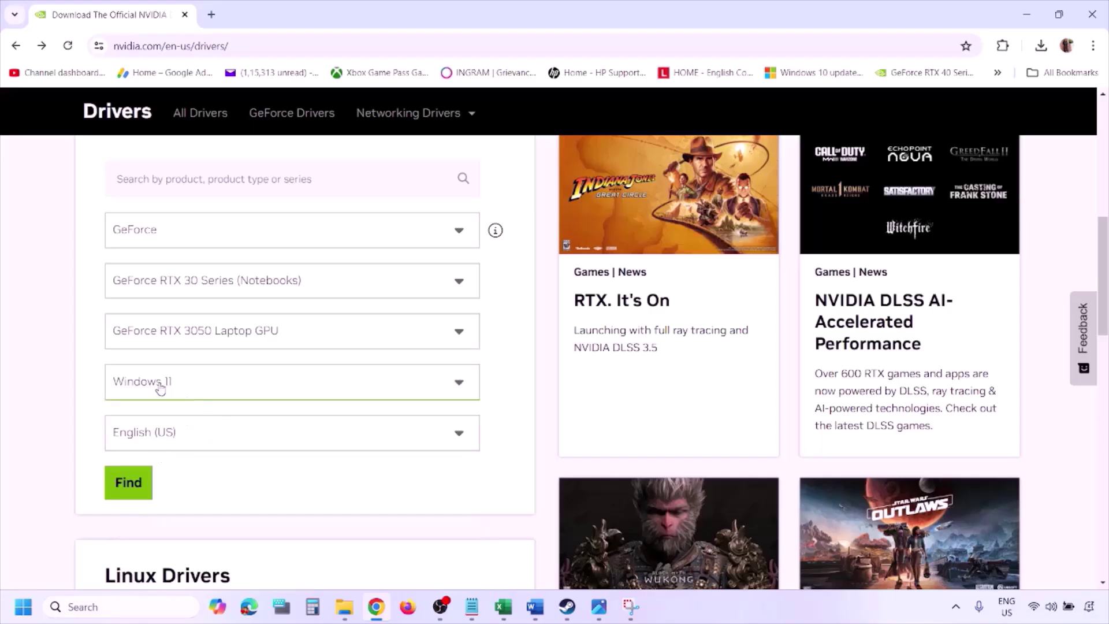
pyautogui.click(126, 484)
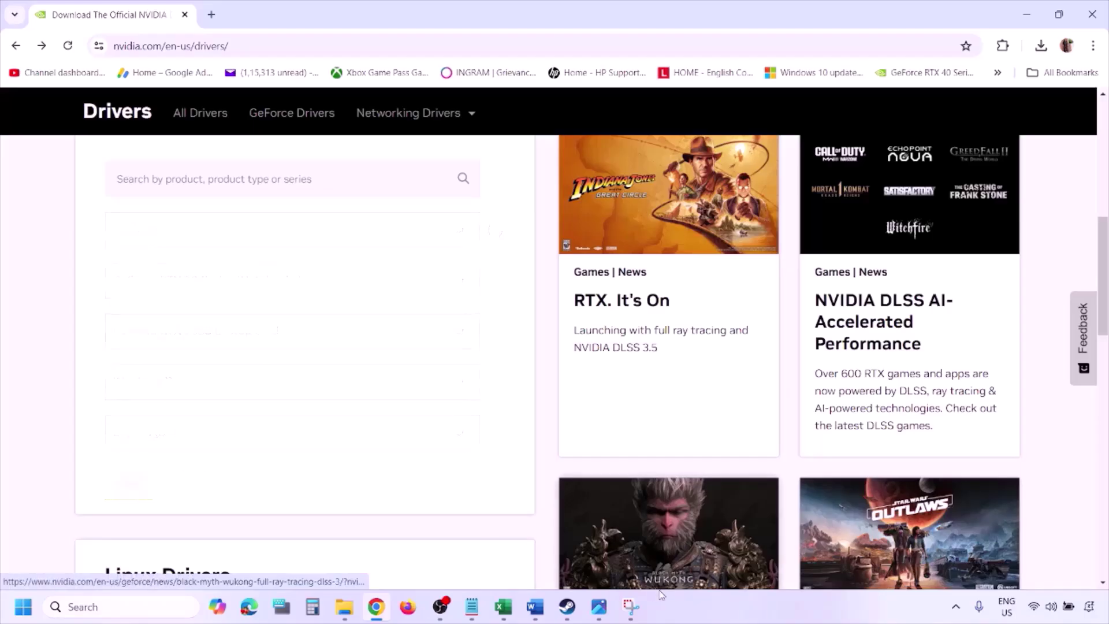
# View the images 1.png to 5.png in Photos showing the driver download and the custom clean installation options
pyautogui.click(599, 606)
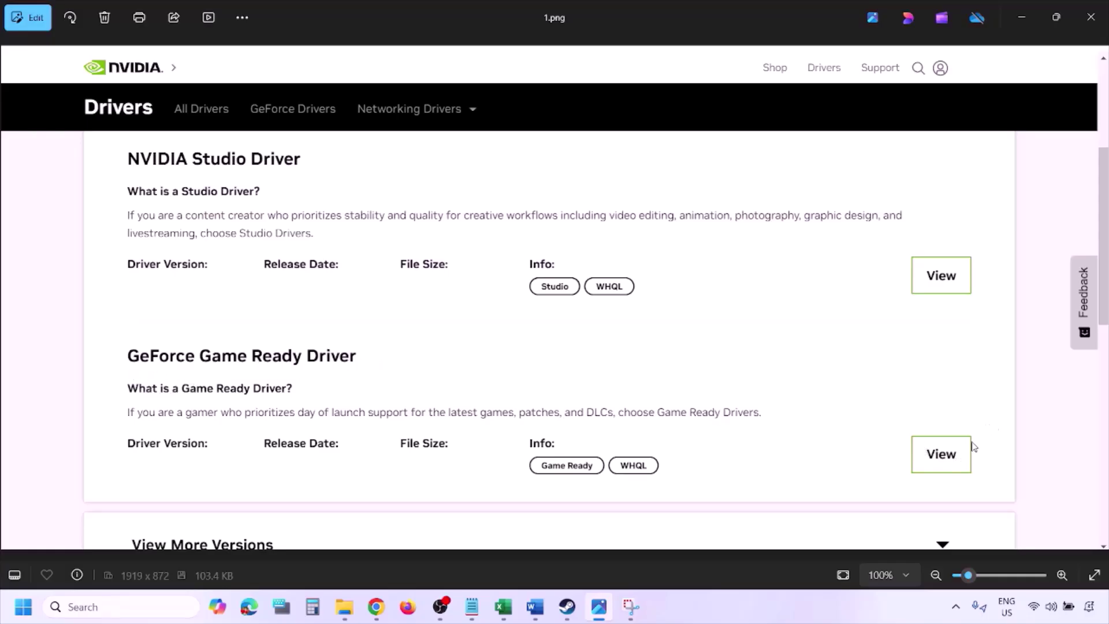
pyautogui.press('Right')
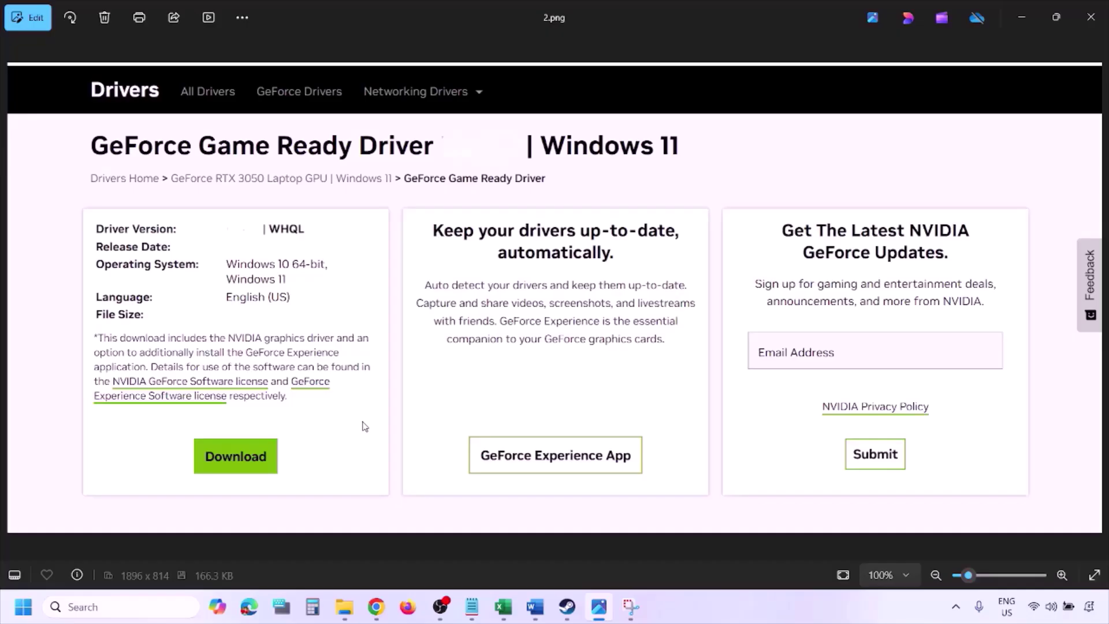
pyautogui.press('Right')
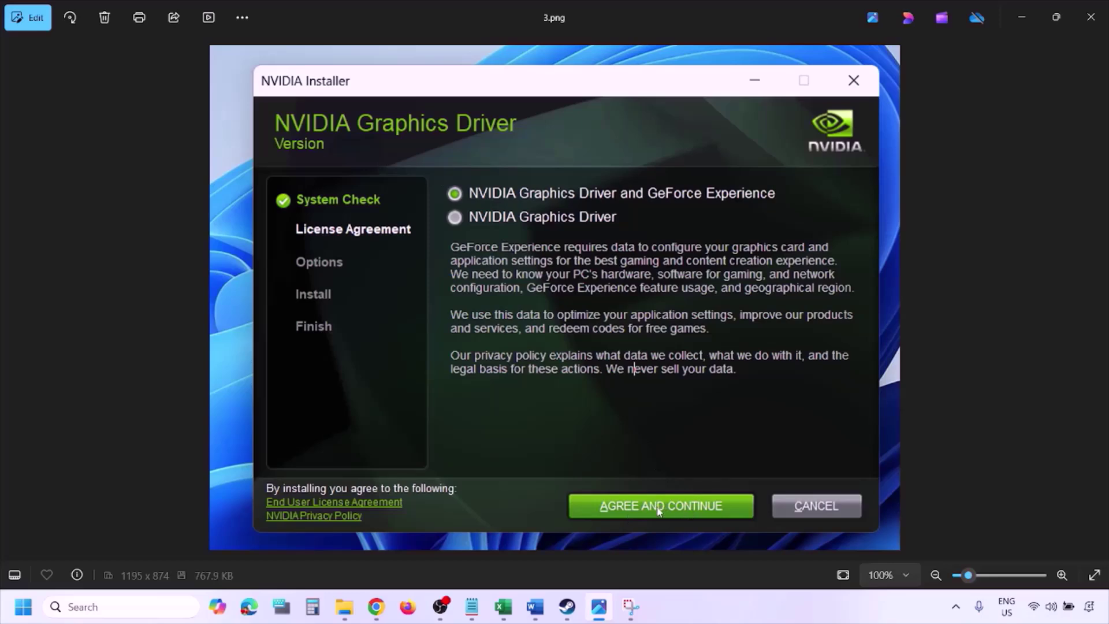
pyautogui.press('Right')
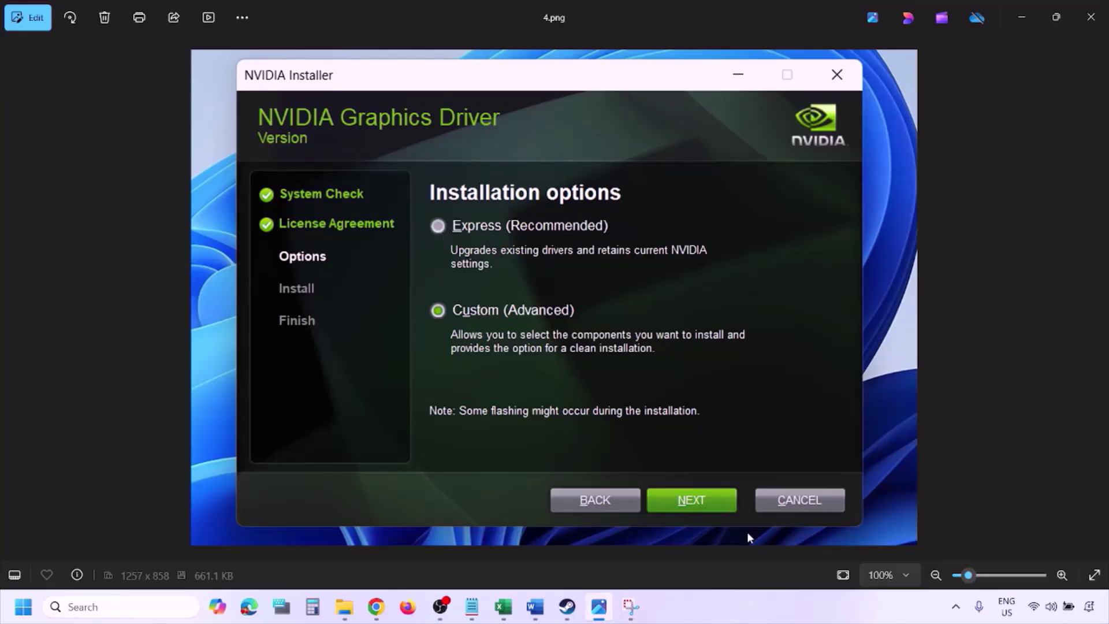
pyautogui.press('Right')
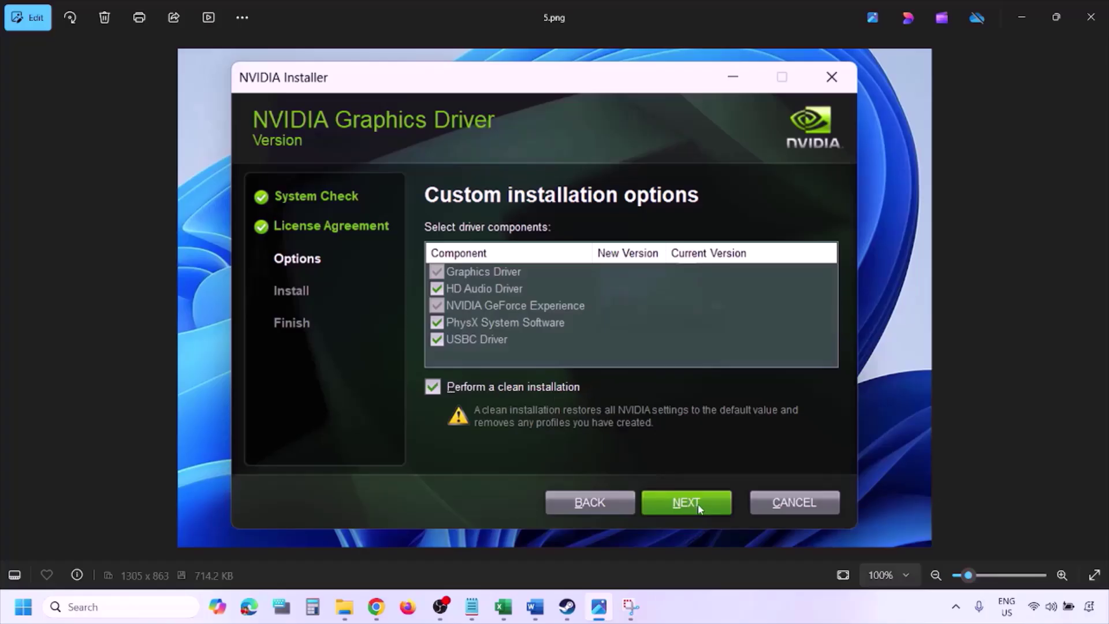
# Bring up the computer's Restart option and dismiss it without restarting
pyautogui.click(23, 606)
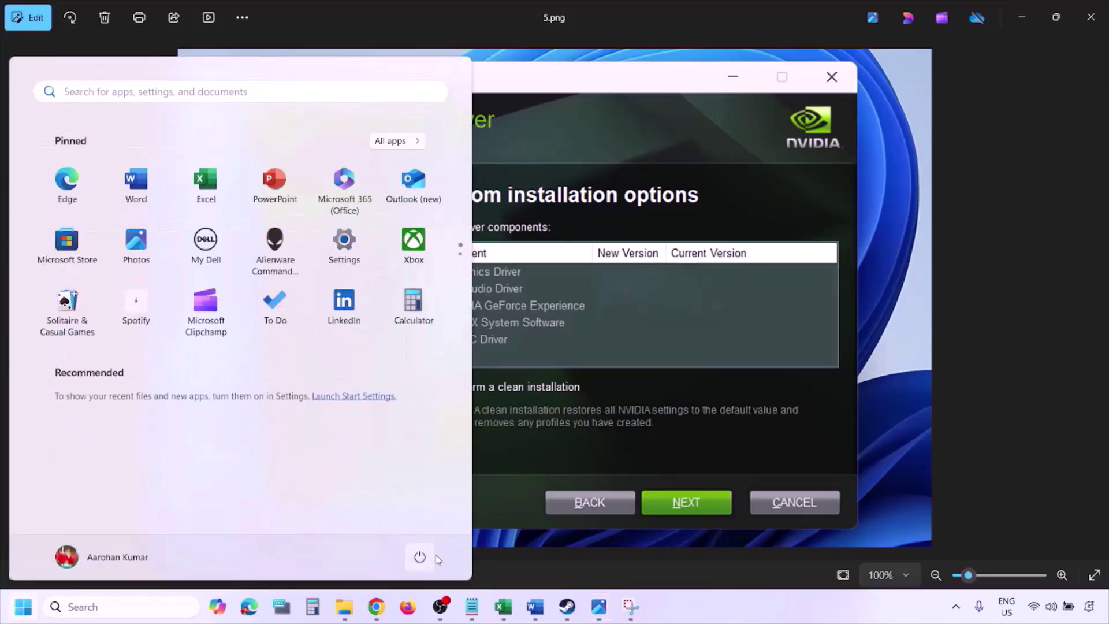
pyautogui.click(419, 557)
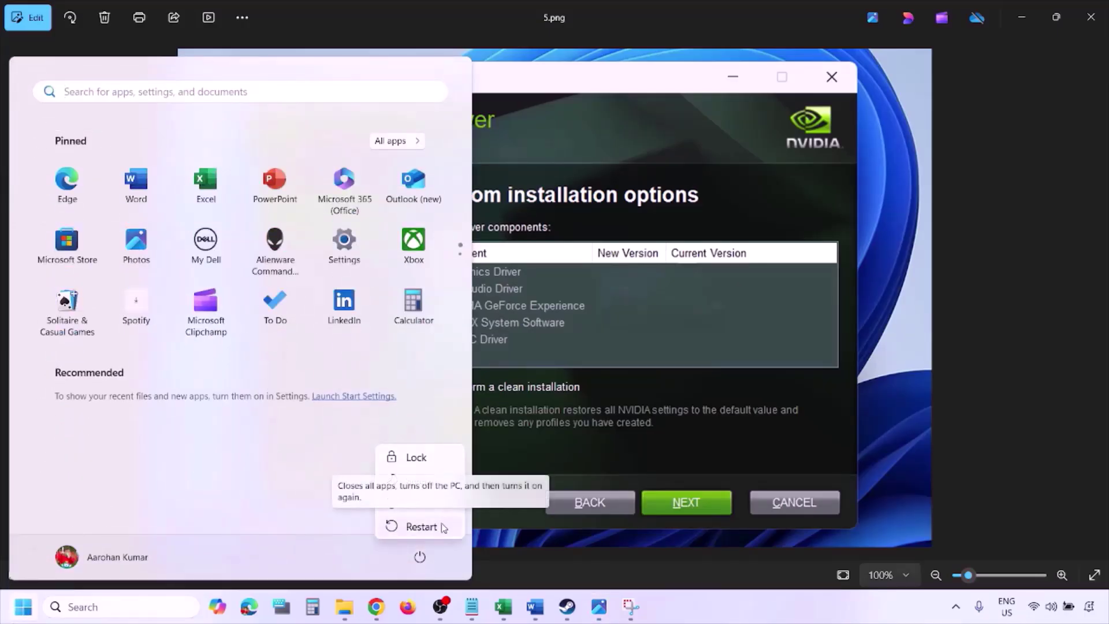
pyautogui.press('Escape')
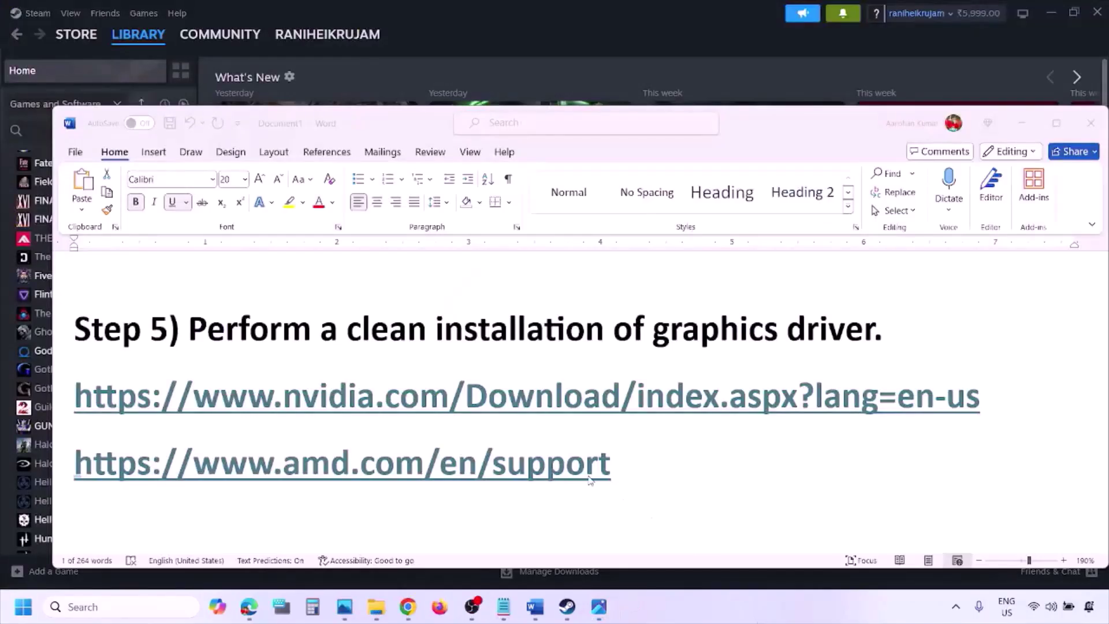
# Highlight the AMD support address in the Word guide, and briefly bring up and dismiss the computer's power options
pyautogui.click(656, 465)
pyautogui.tripleClick(630, 465)
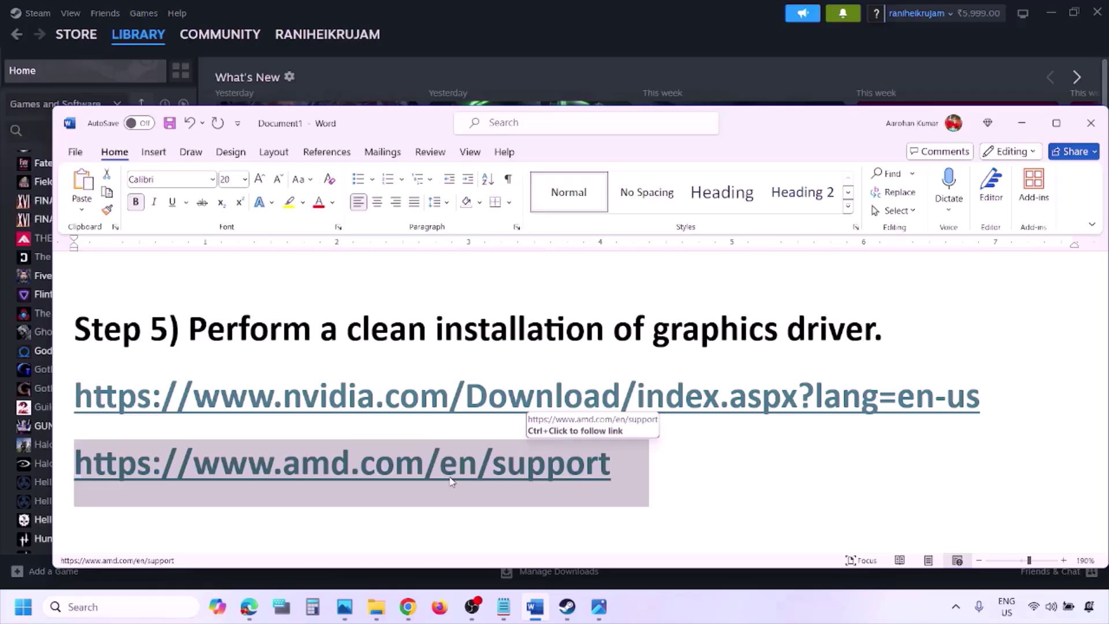
pyautogui.click(23, 607)
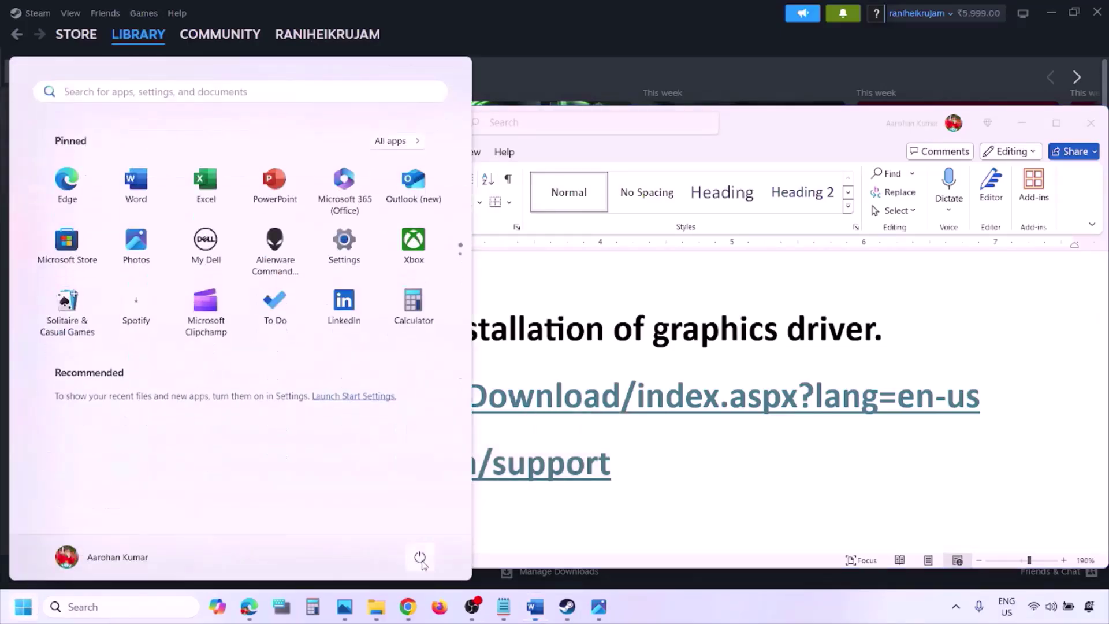
pyautogui.click(420, 559)
pyautogui.click(702, 607)
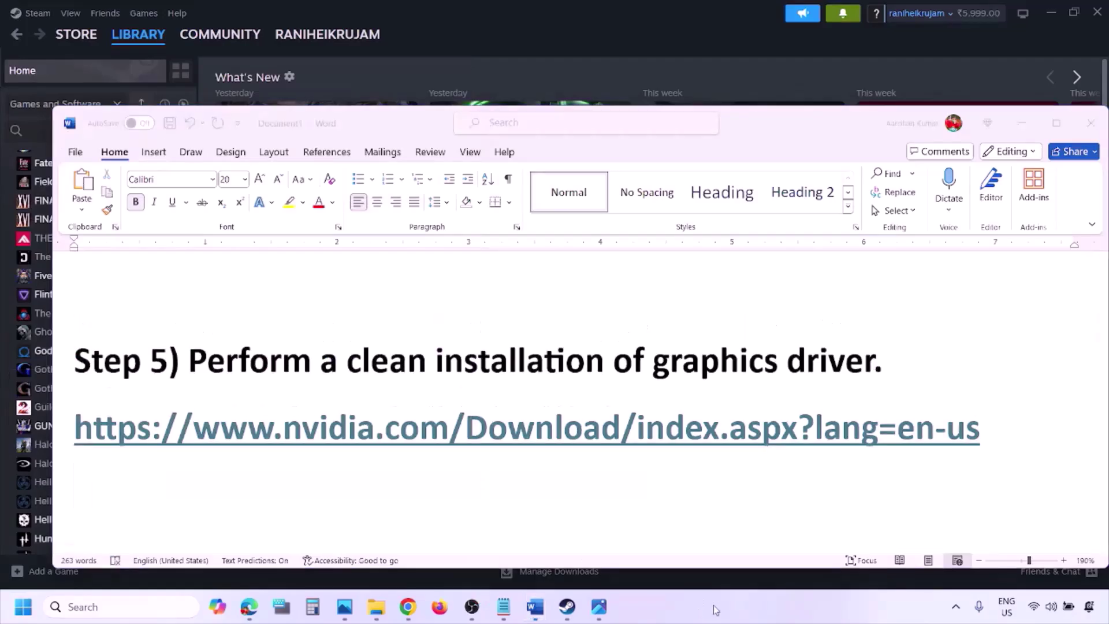
pyautogui.scroll(-5, 520, 396)
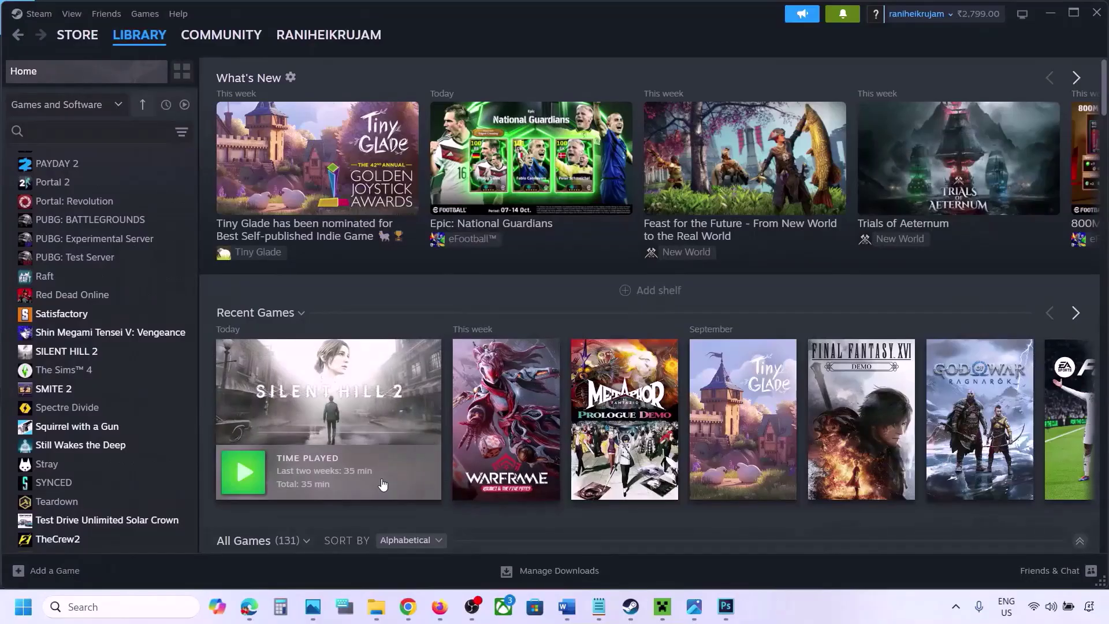
# Search Windows for "graphics" and open Graphics settings
pyautogui.click(89, 606)
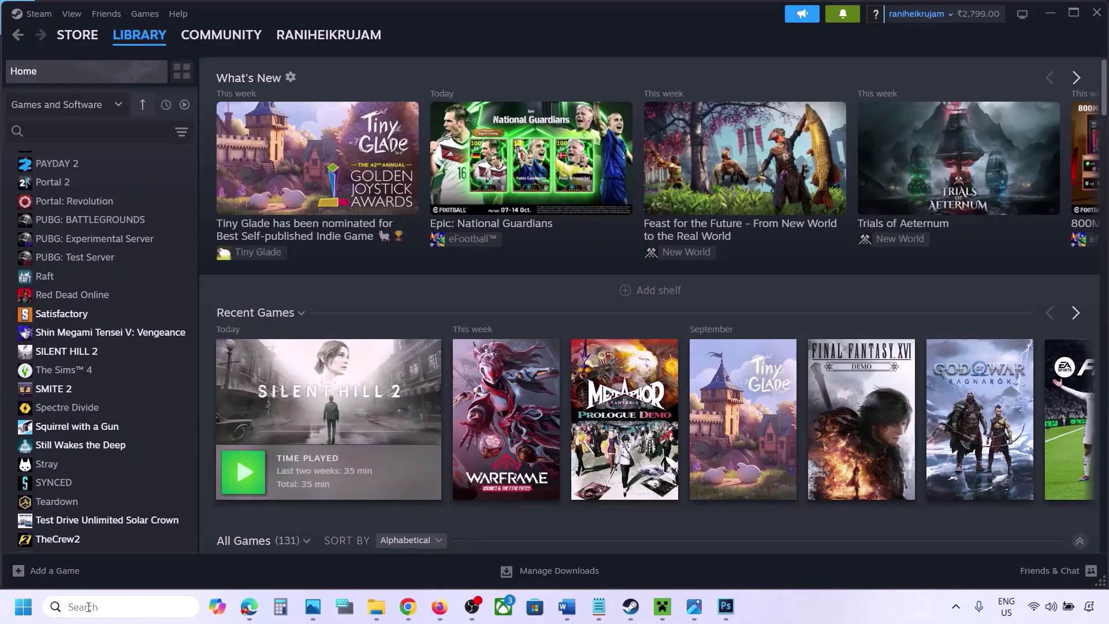
pyautogui.write('graphics')
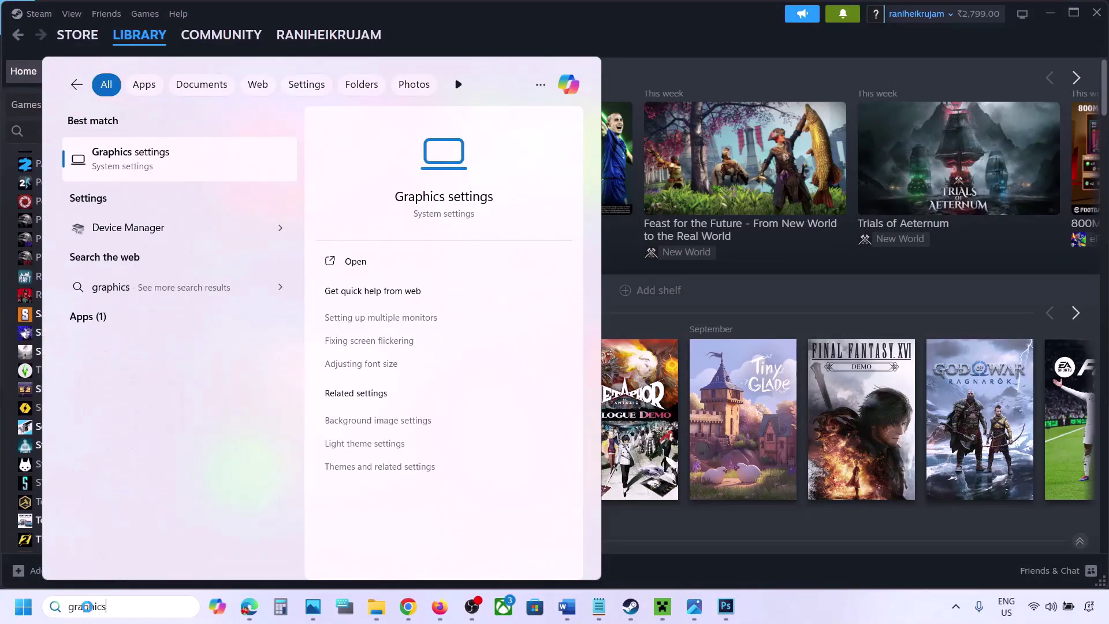
pyautogui.click(136, 165)
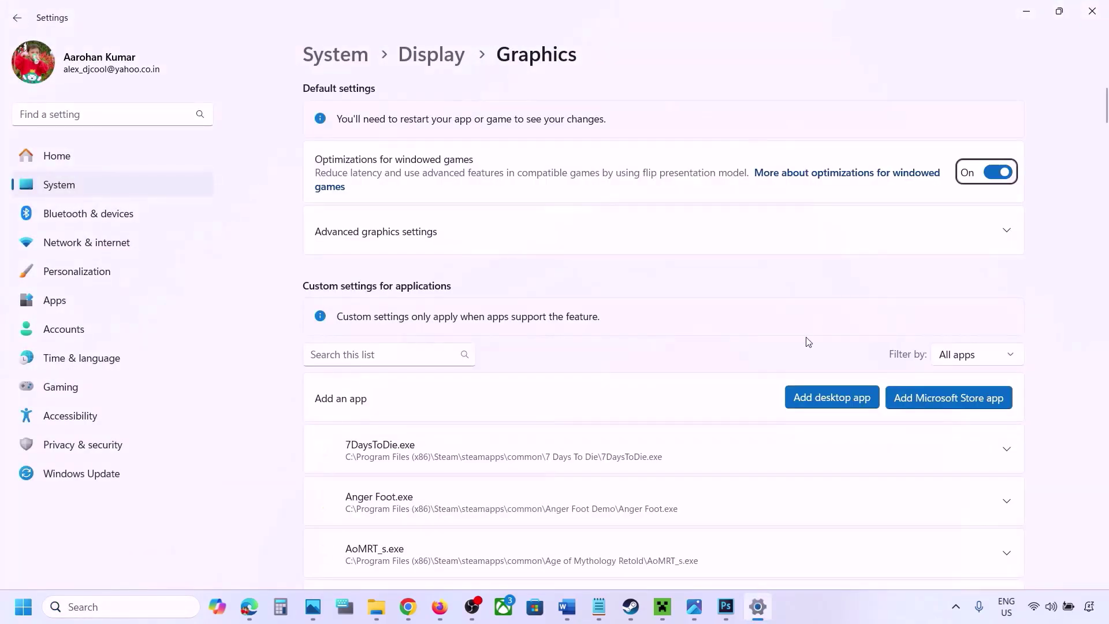
# Start adding a desktop app to the custom graphics settings, browse to the Steam steamapps\common folder, and cancel the selection
pyautogui.click(839, 398)
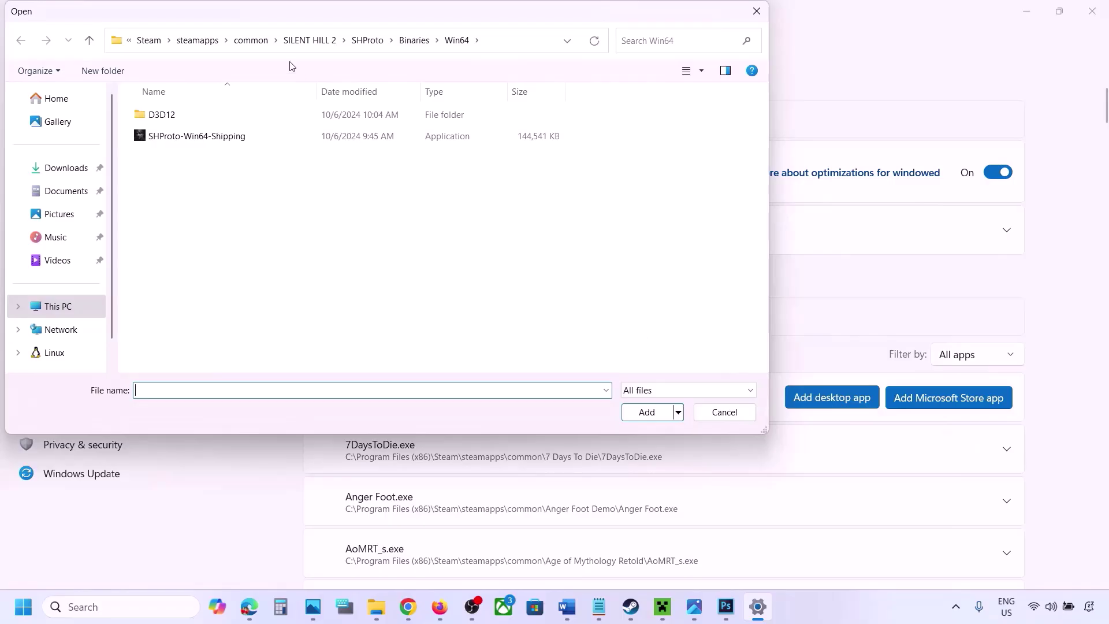
pyautogui.click(252, 40)
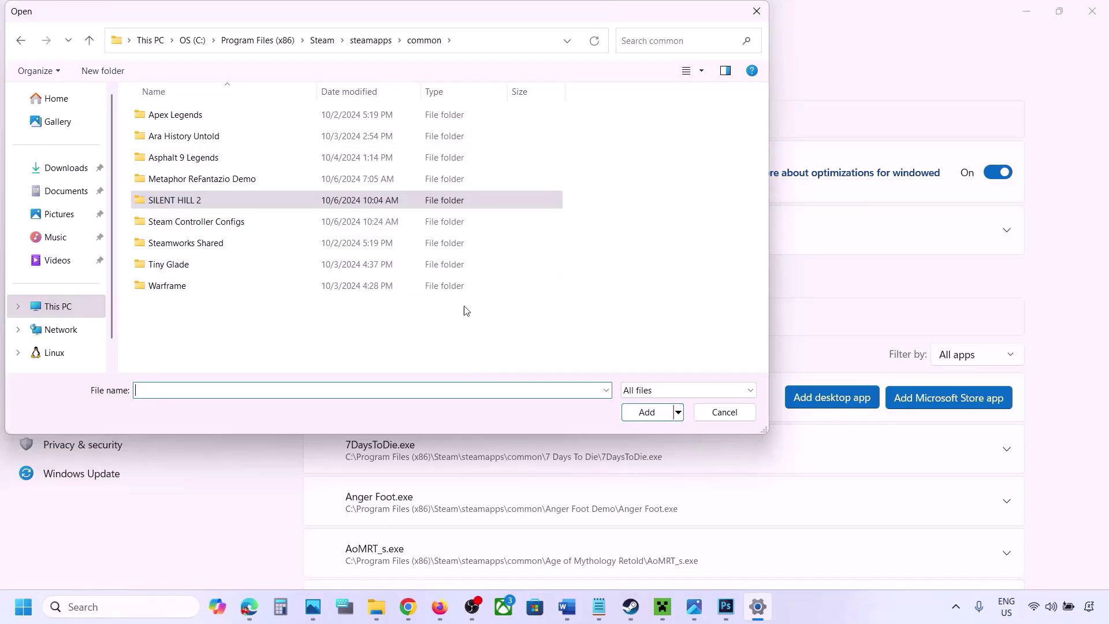
pyautogui.click(715, 413)
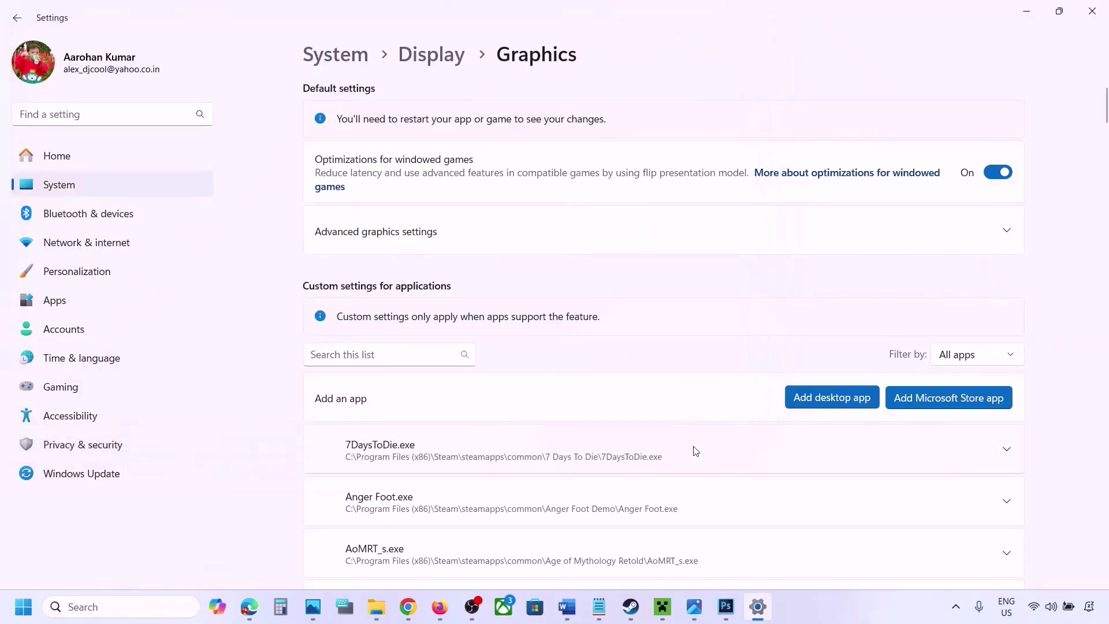
# Set the GPU preference of ChainedTogether-Win64-Shipping.exe to High Performance (NVIDIA GeForce RTX 3050 Laptop GPU)
pyautogui.scroll(-3, 696, 450)
pyautogui.scroll(-5, 695, 451)
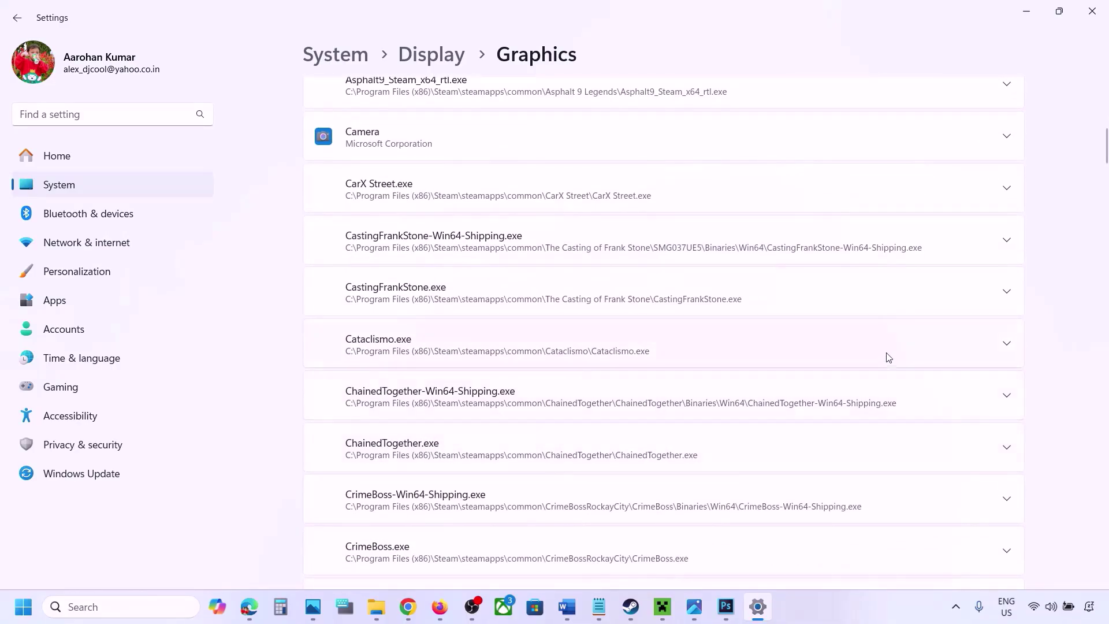
pyautogui.click(1006, 399)
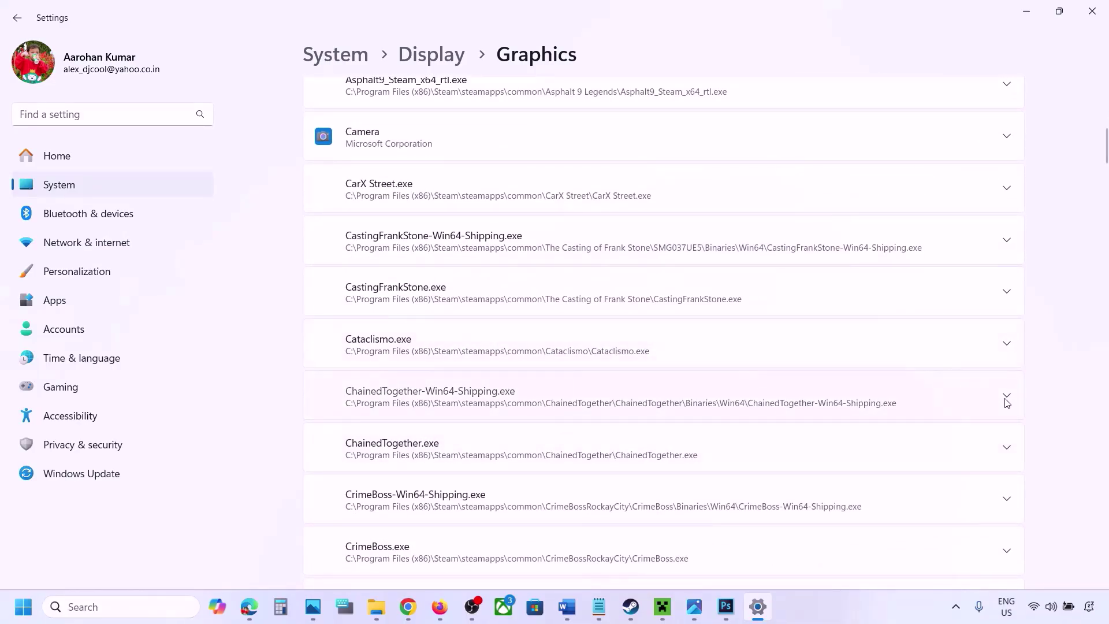
pyautogui.click(940, 442)
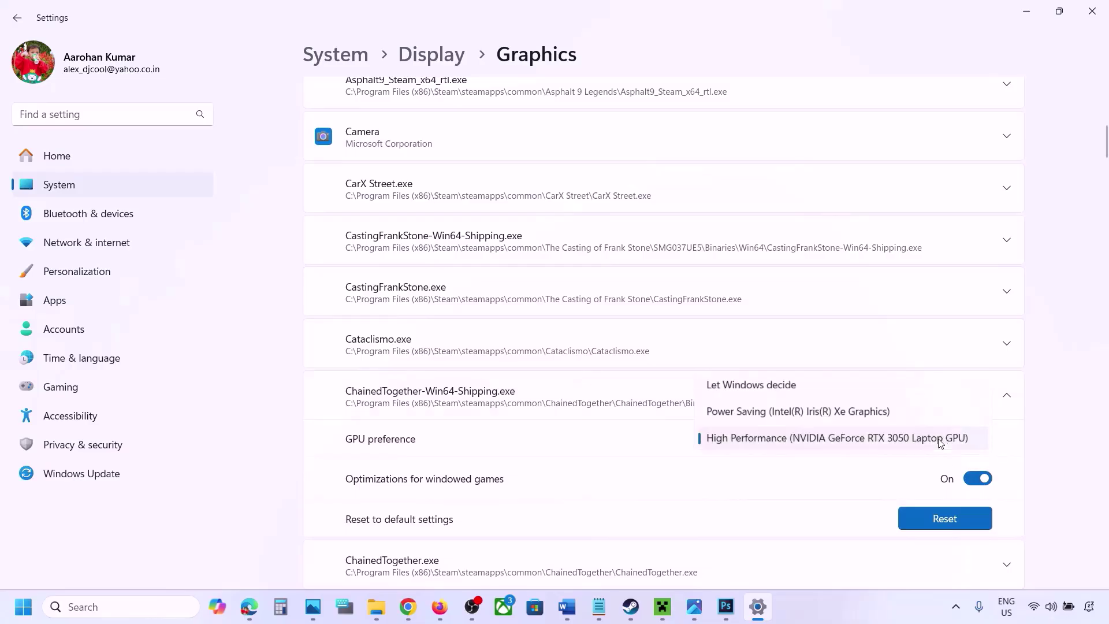
pyautogui.click(878, 440)
pyautogui.click(850, 597)
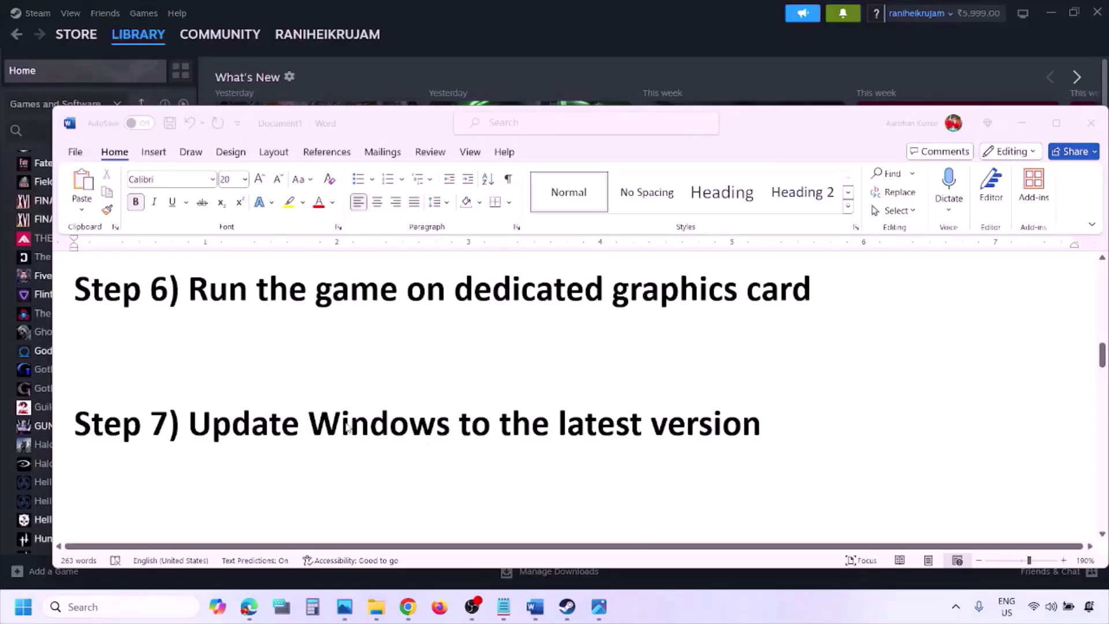
# Highlight the Step 7 text about updating Windows in the Word guide, and check for updates in Windows Update
pyautogui.click(258, 417)
pyautogui.moveTo(197, 423); pyautogui.dragTo(745, 442)
pyautogui.press('super+i')
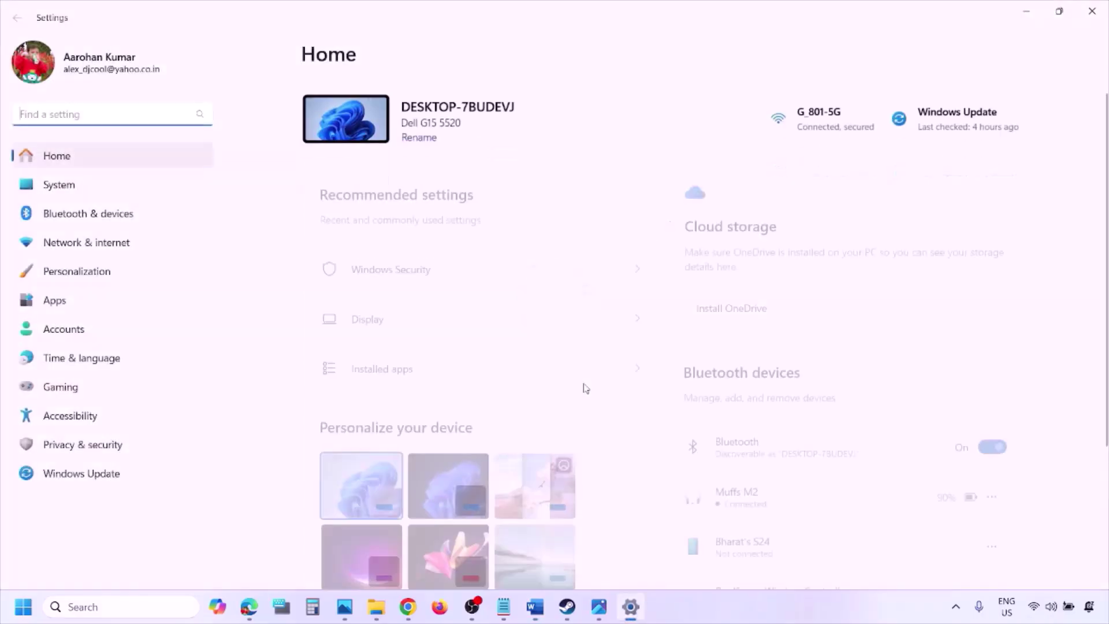
pyautogui.click(88, 476)
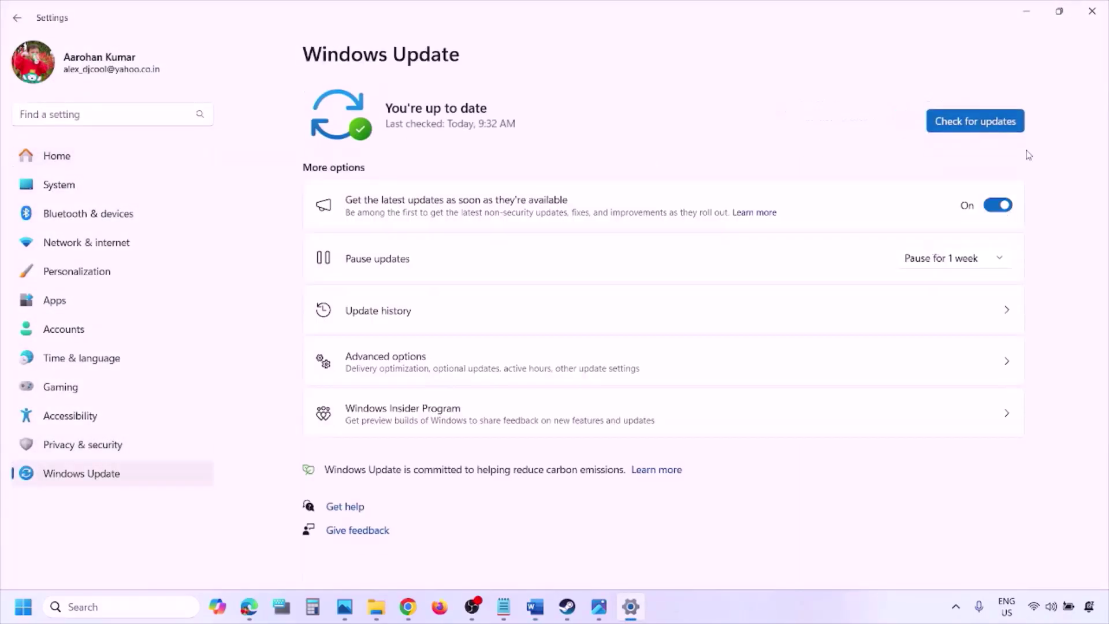
pyautogui.click(981, 124)
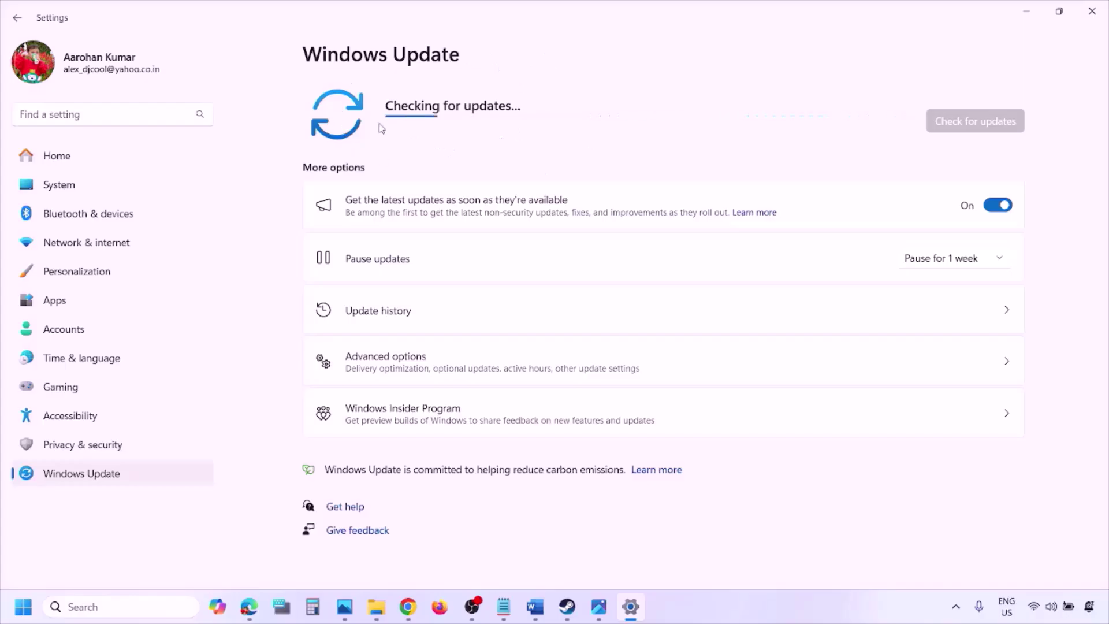
# Bring up the computer's Restart option without restarting, and return to the Word guide
pyautogui.click(23, 606)
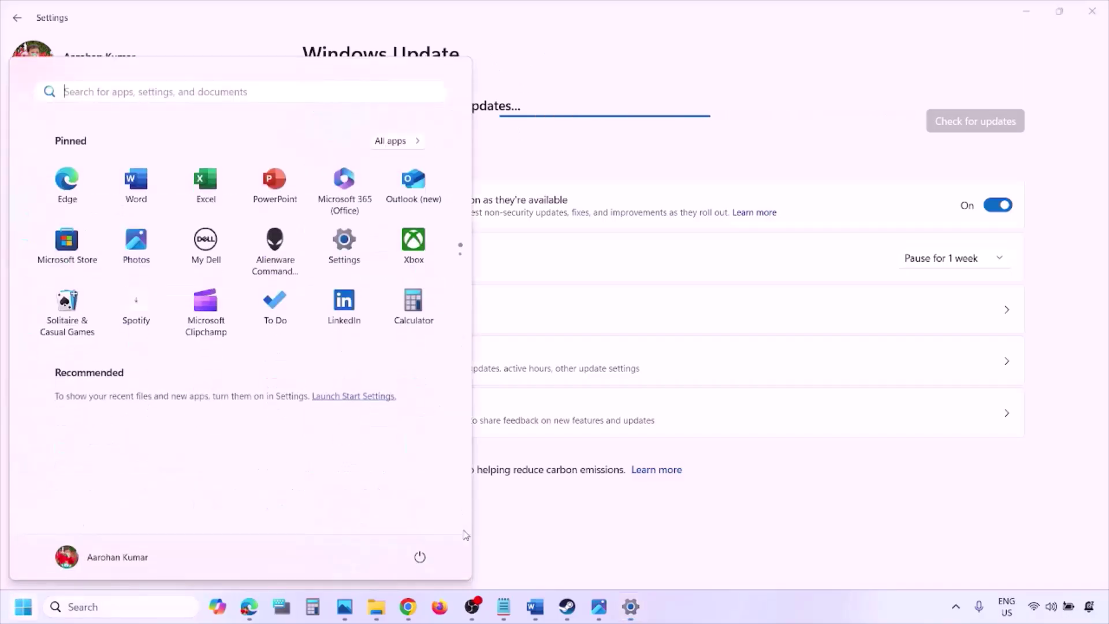
pyautogui.click(420, 556)
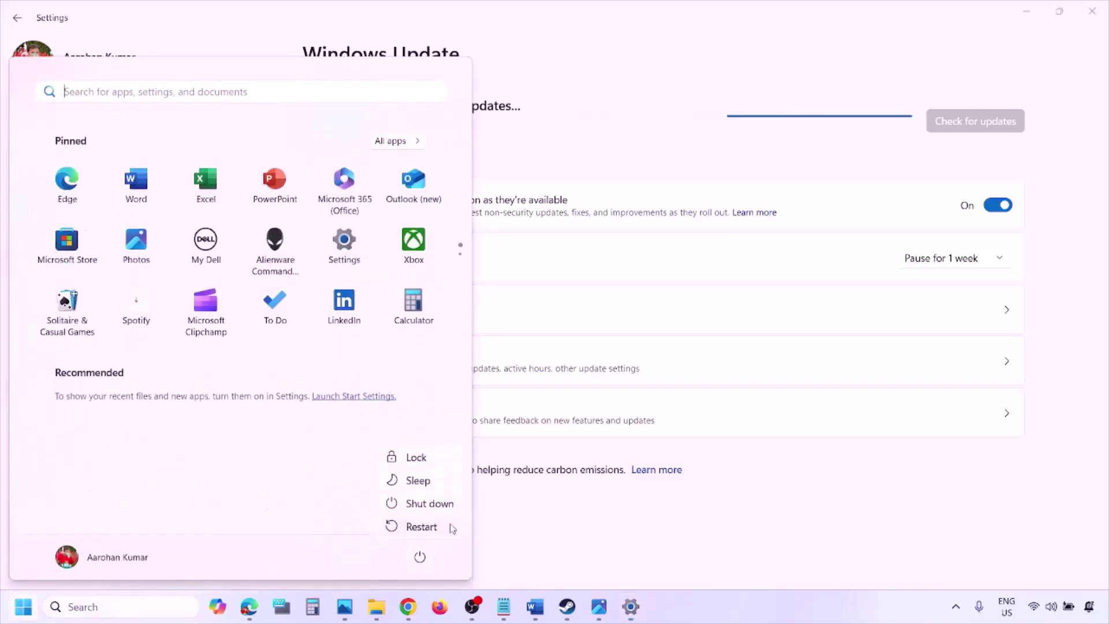
pyautogui.click(535, 606)
# Copy the Visual C++ download address from Step 8 of the guide and open it in a new Chrome window
pyautogui.scroll(-3, 487, 452)
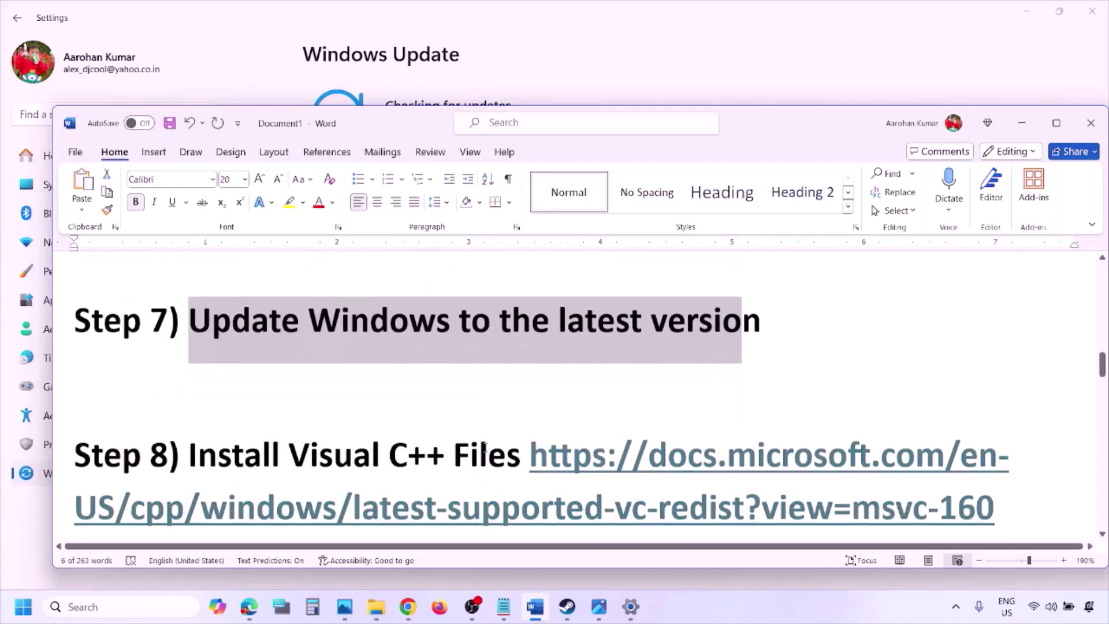
pyautogui.moveTo(1012, 481); pyautogui.dragTo(634, 435)
pyautogui.hotkey('ctrl', 'c')
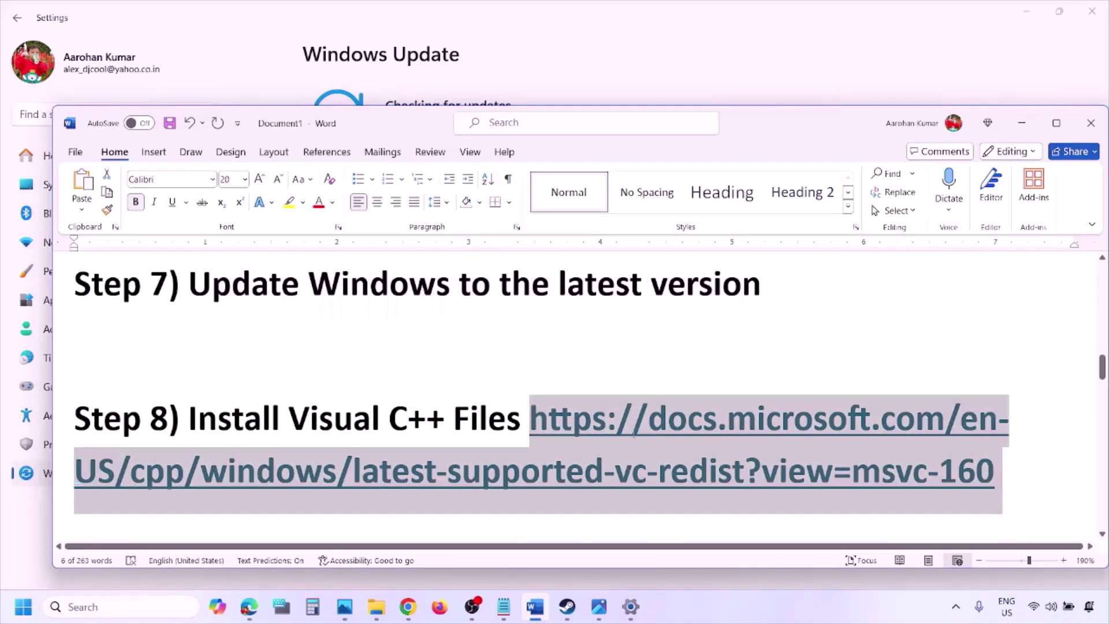
pyautogui.rightClick(408, 607)
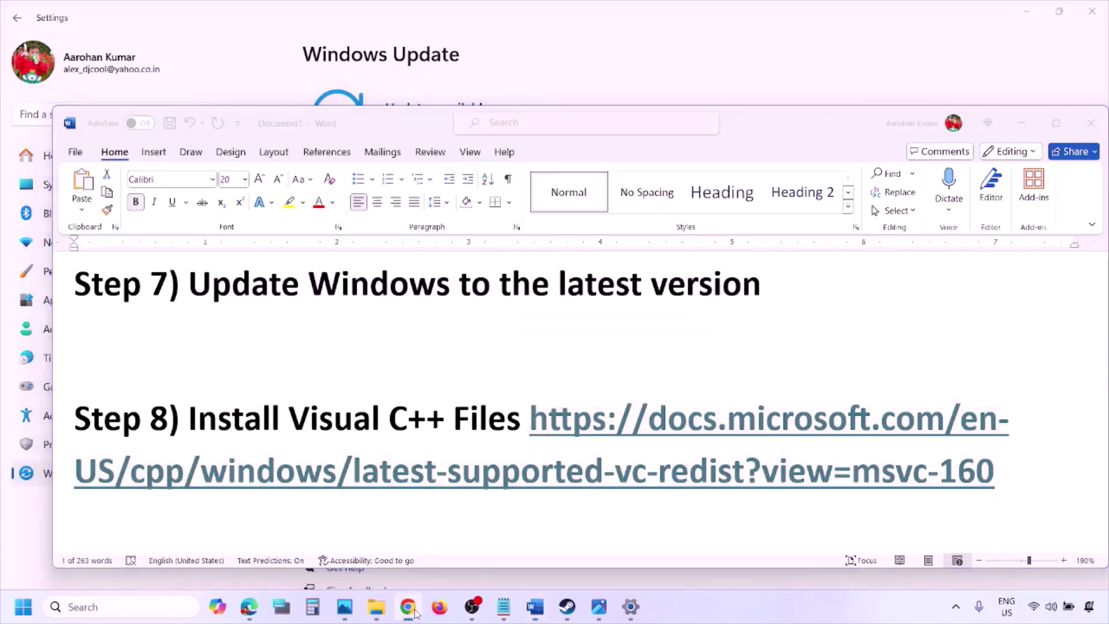
pyautogui.click(362, 480)
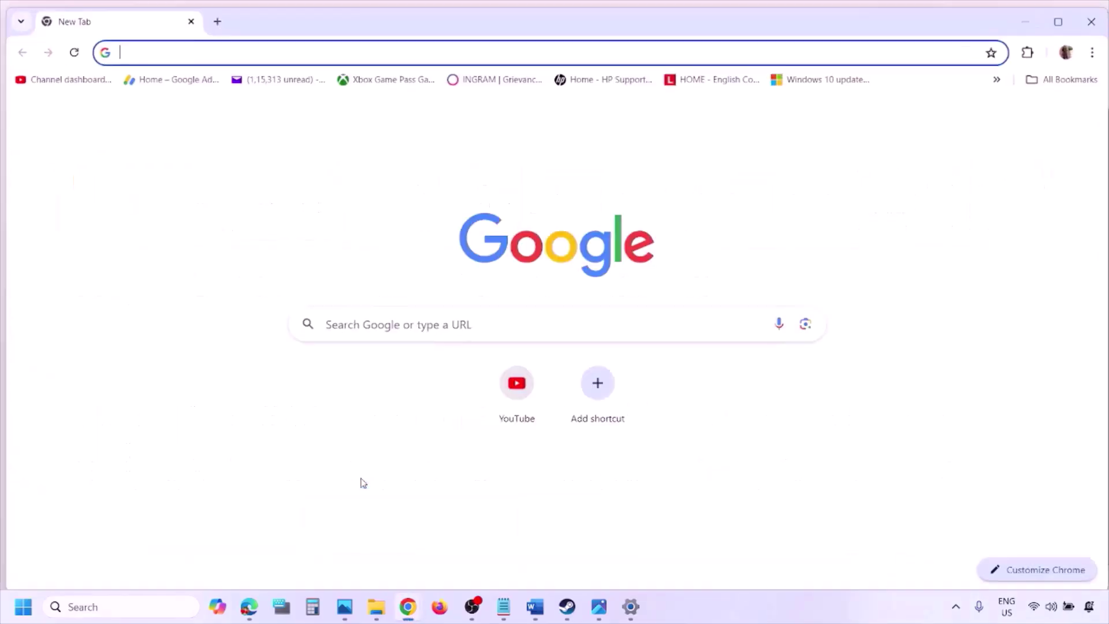
pyautogui.hotkey('ctrl', 'v')
pyautogui.press('Return')
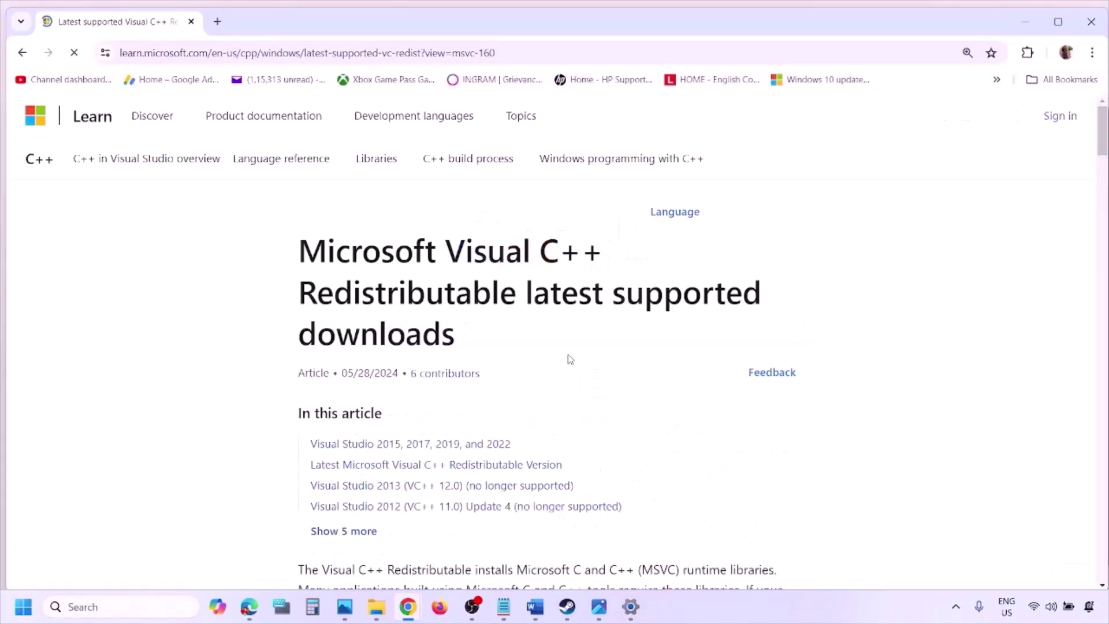
# Highlight the "Visual Studio 2015, 2017, 2019, and 2022" heading on the redistributable downloads page
pyautogui.scroll(-5, 481, 340)
pyautogui.scroll(-5, 483, 341)
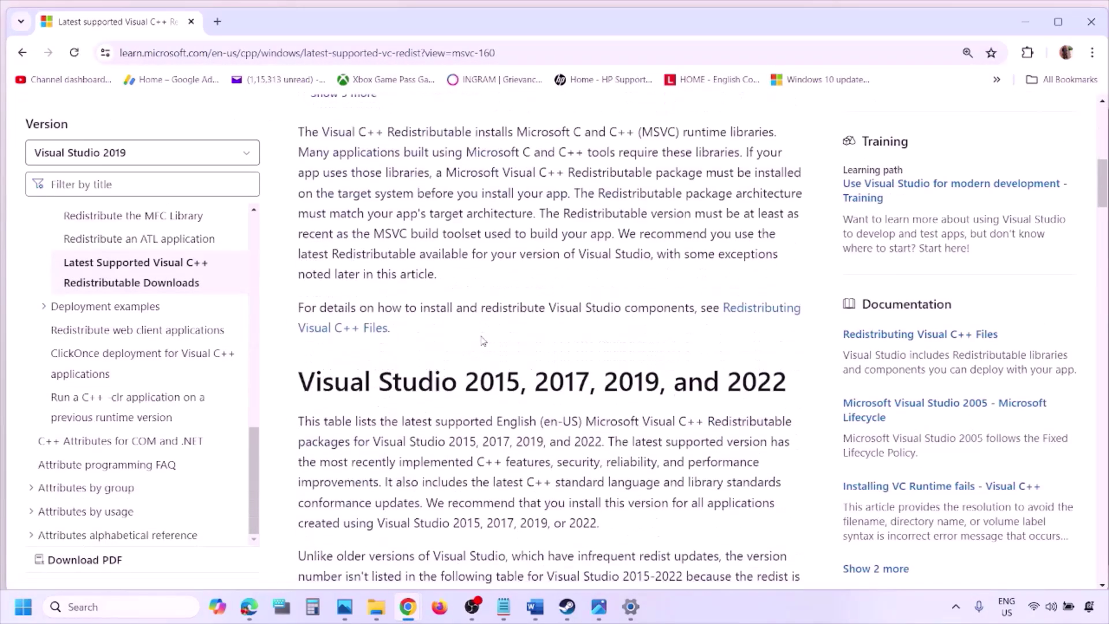
pyautogui.moveTo(357, 314); pyautogui.dragTo(744, 310)
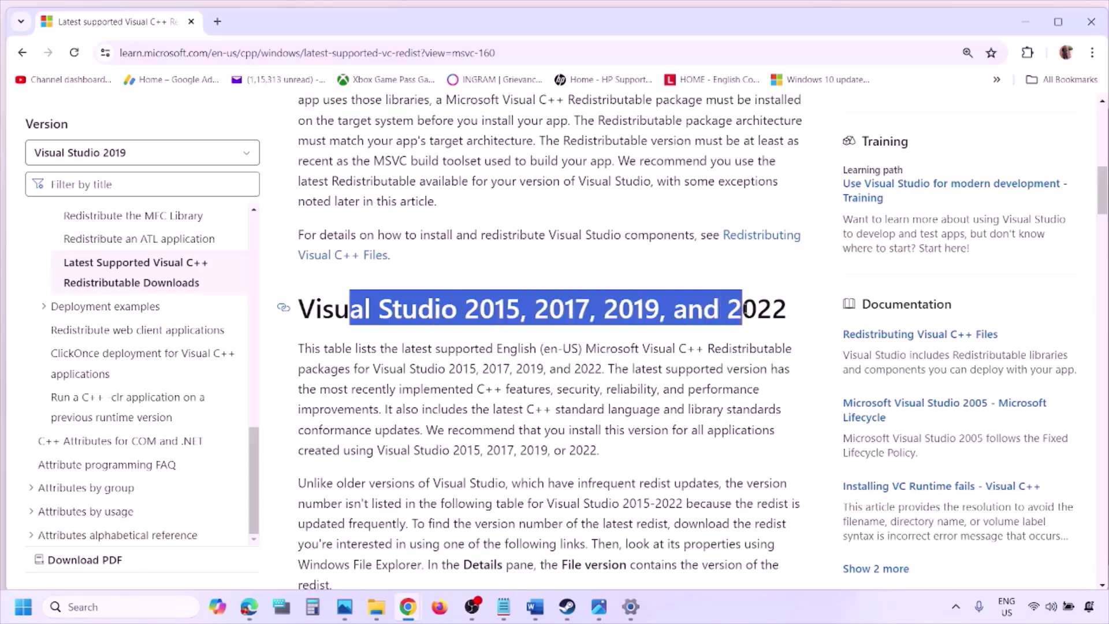
# Download the X86 Visual C++ Redistributable, launch its installer and start the repair
pyautogui.scroll(-9, 486, 413)
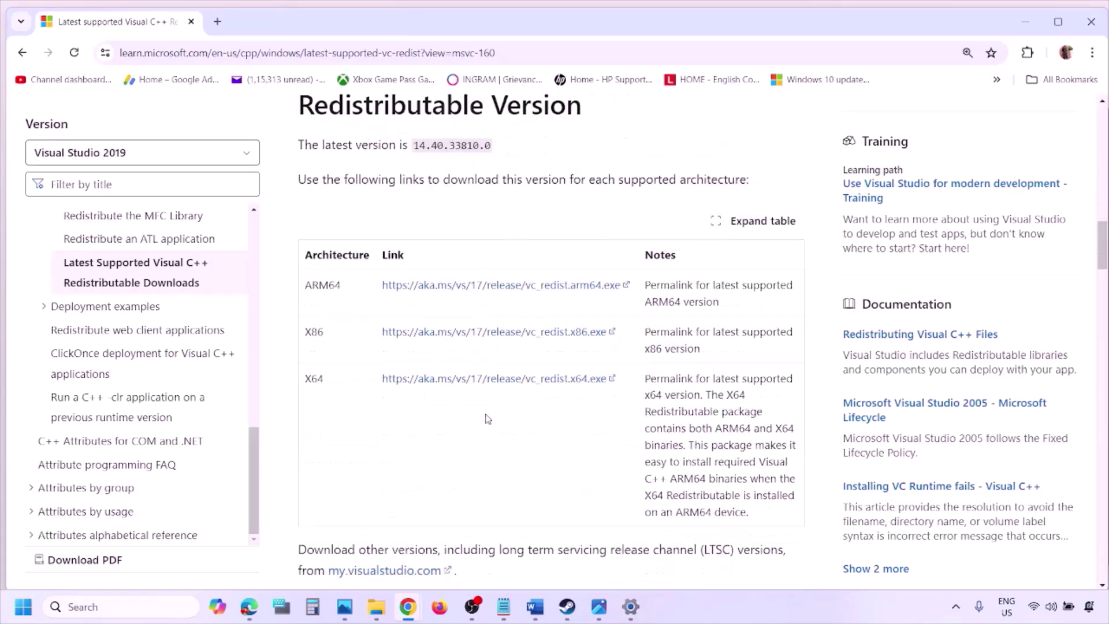
pyautogui.doubleClick(313, 332)
pyautogui.doubleClick(318, 360)
pyautogui.moveTo(307, 332); pyautogui.dragTo(544, 340)
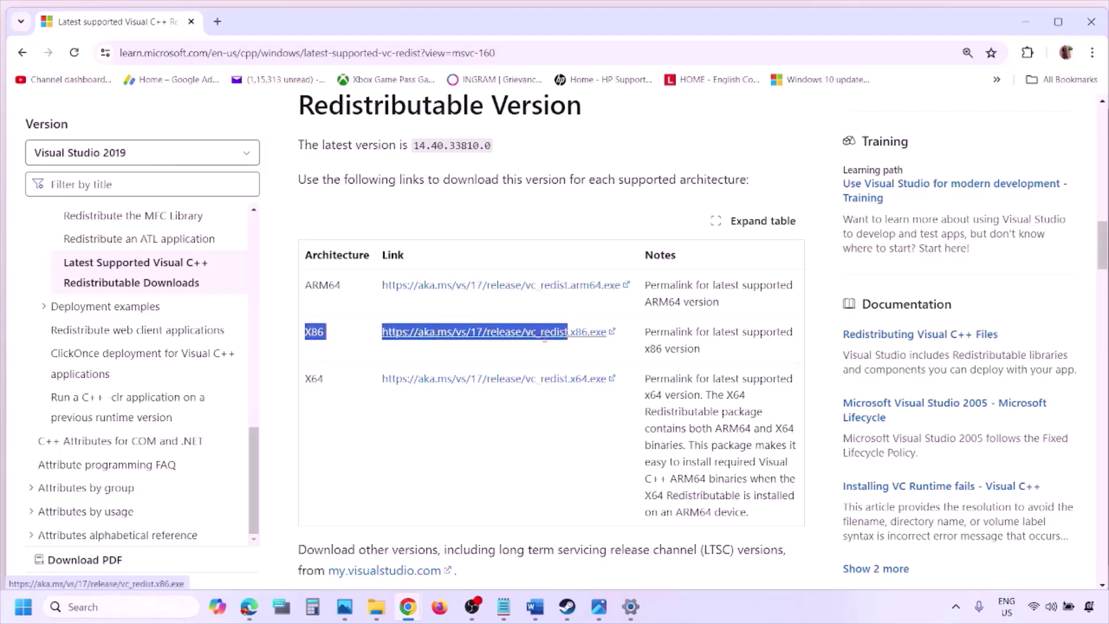
pyautogui.click(544, 343)
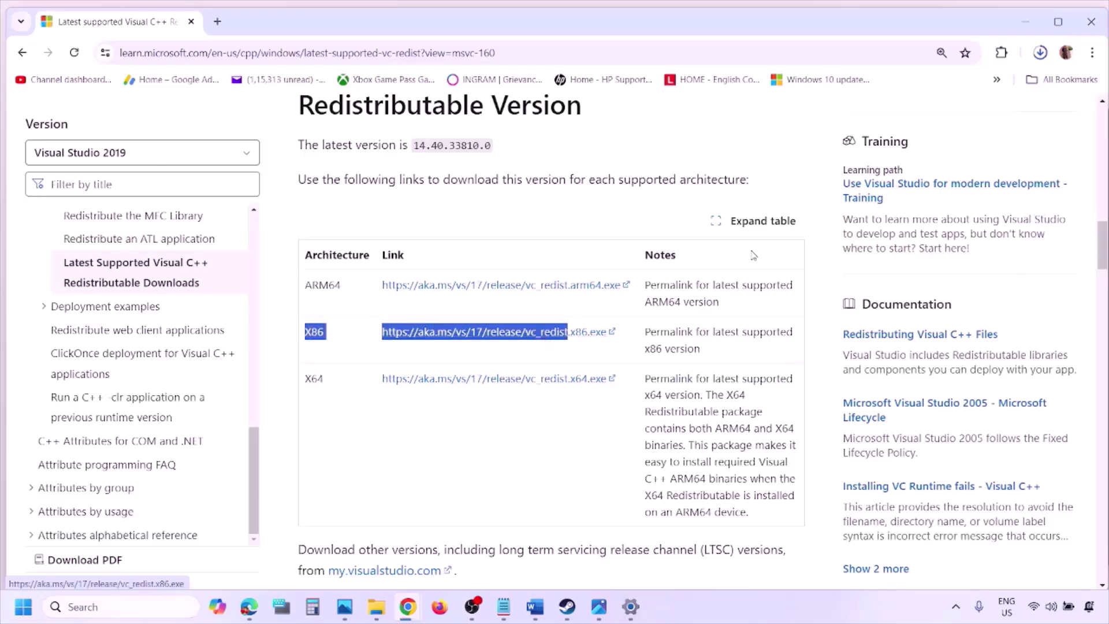
pyautogui.click(883, 86)
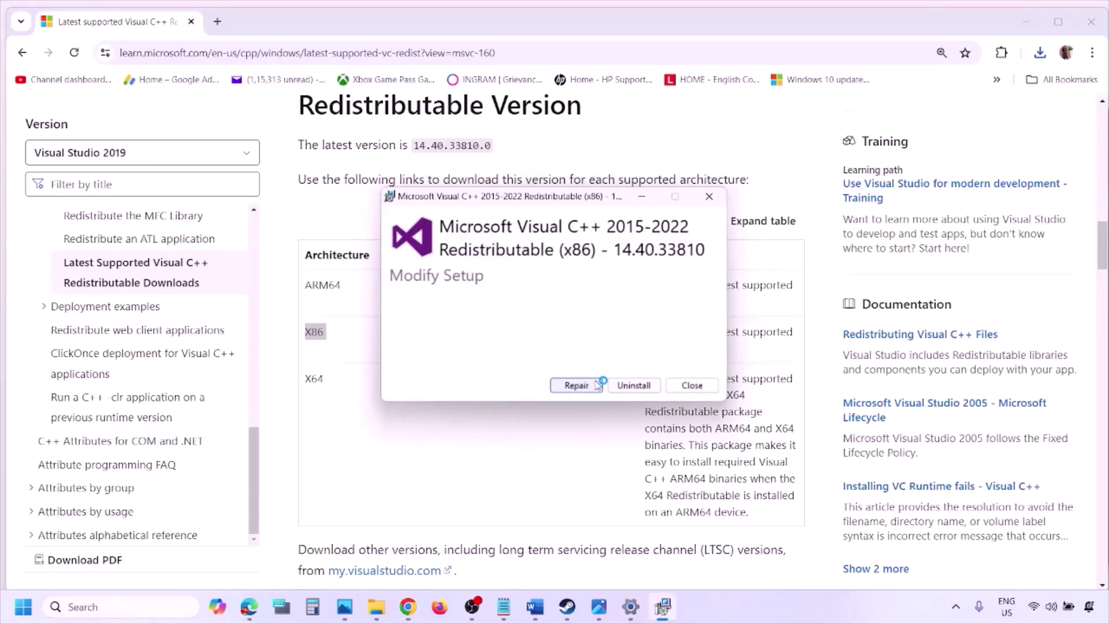
pyautogui.click(597, 384)
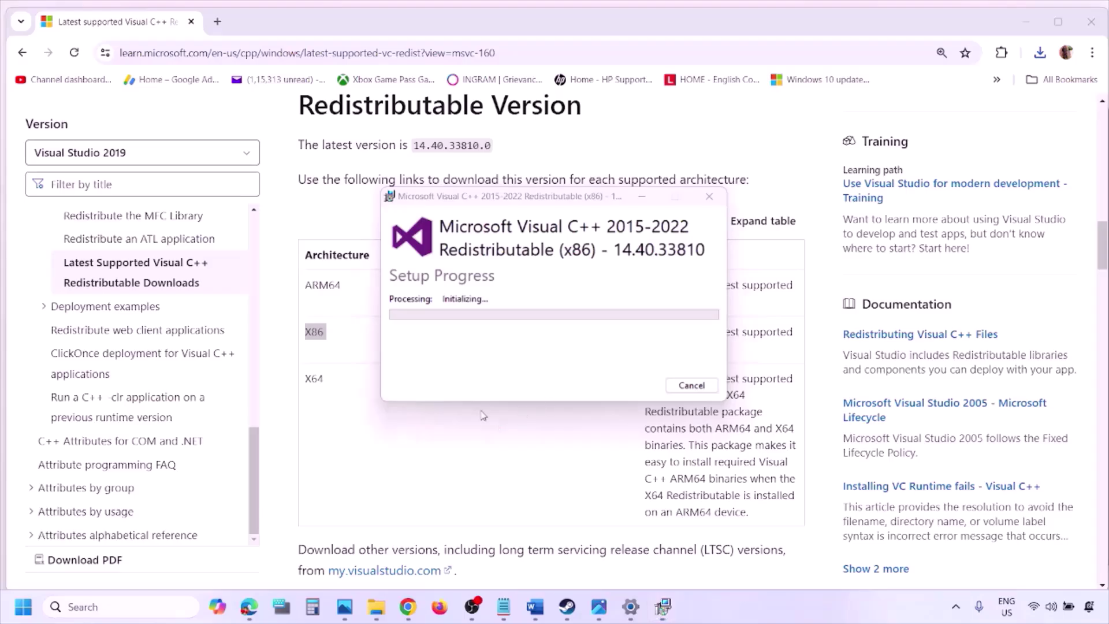
# Download the X64 Visual C++ Redistributable, launch VC_redist.x64.exe and start the repair
pyautogui.click(314, 379)
pyautogui.doubleClick(314, 378)
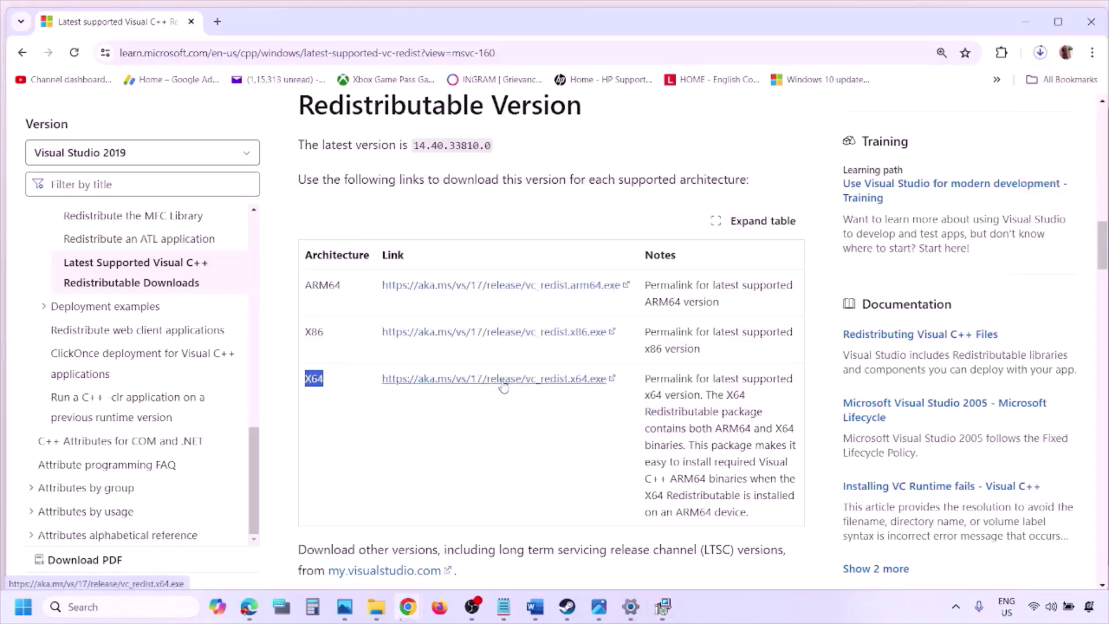
pyautogui.click(664, 613)
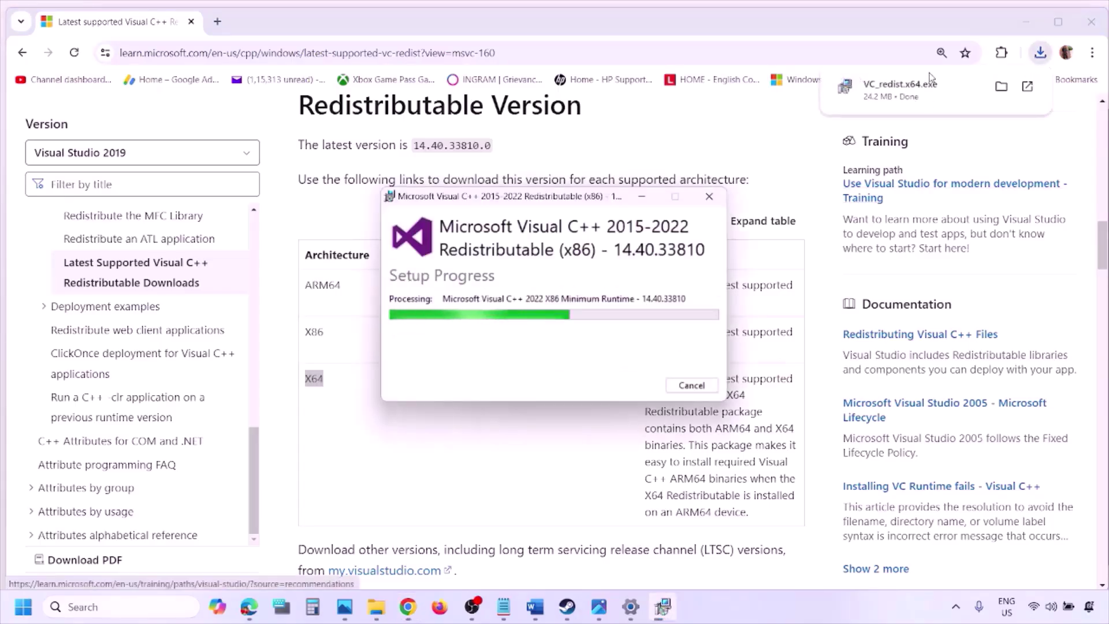
pyautogui.click(923, 95)
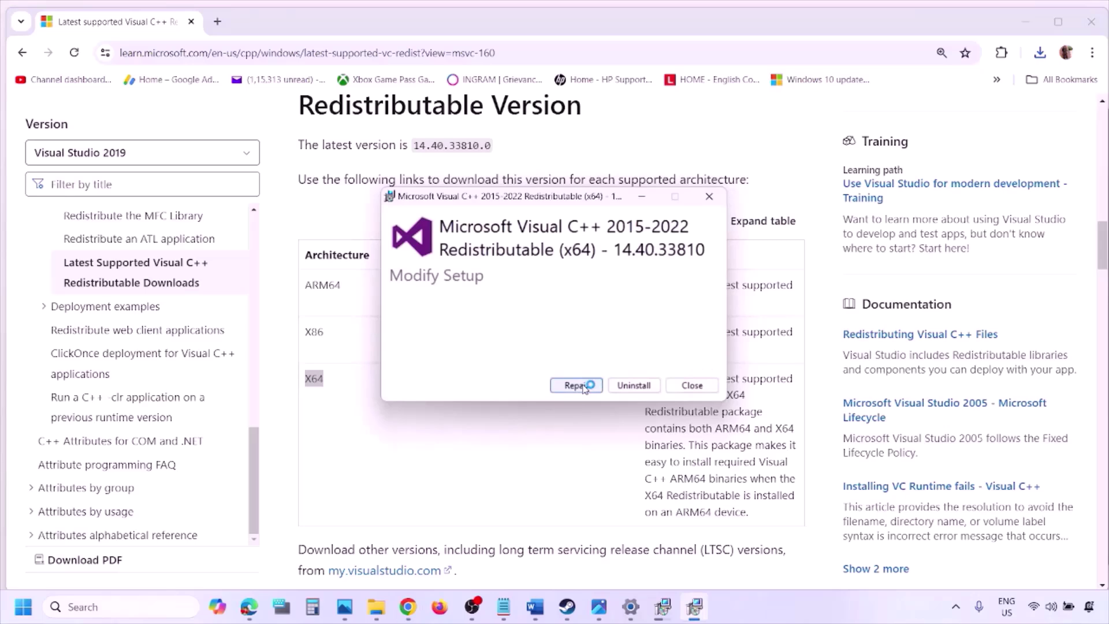
pyautogui.click(583, 385)
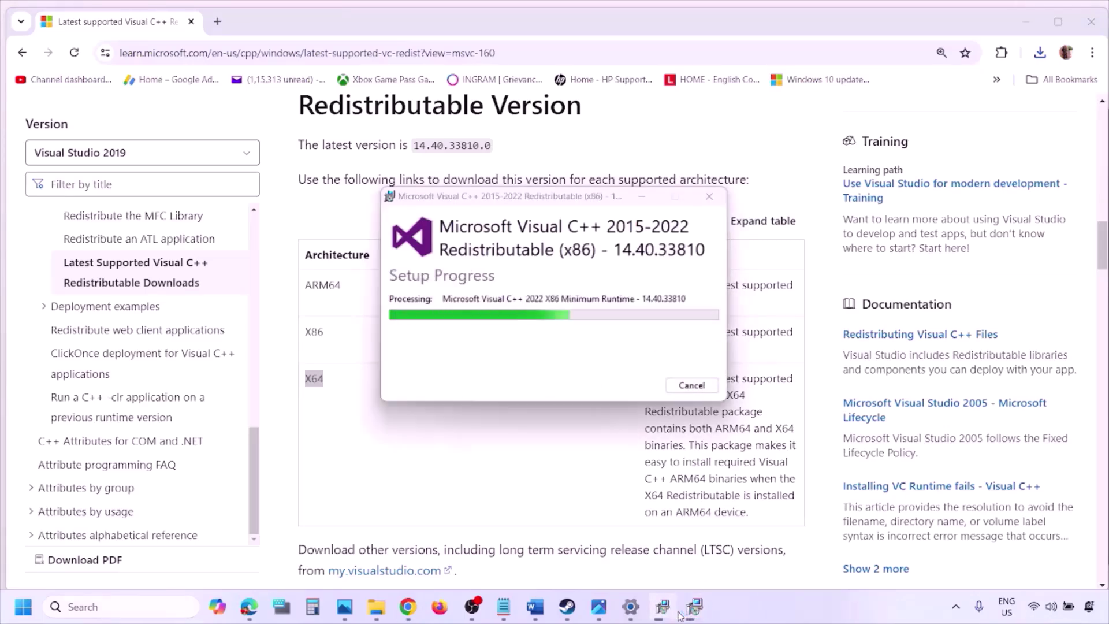
# Place the x86 and x64 setup windows side by side, and return to the downloads page
pyautogui.moveTo(610, 196); pyautogui.dragTo(351, 248)
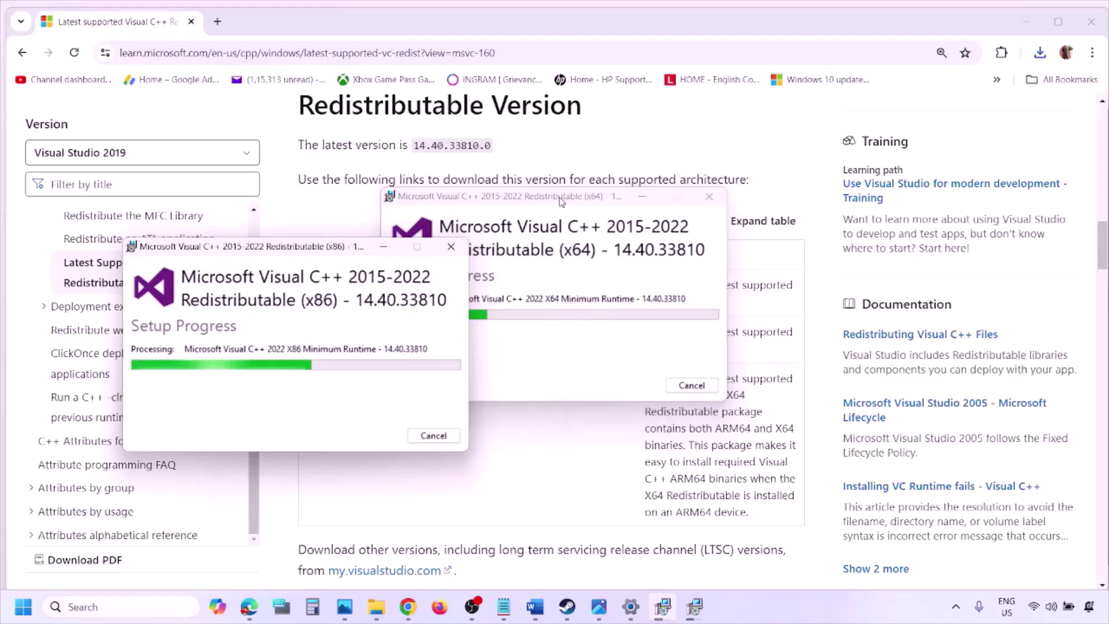
pyautogui.moveTo(578, 199); pyautogui.dragTo(719, 261)
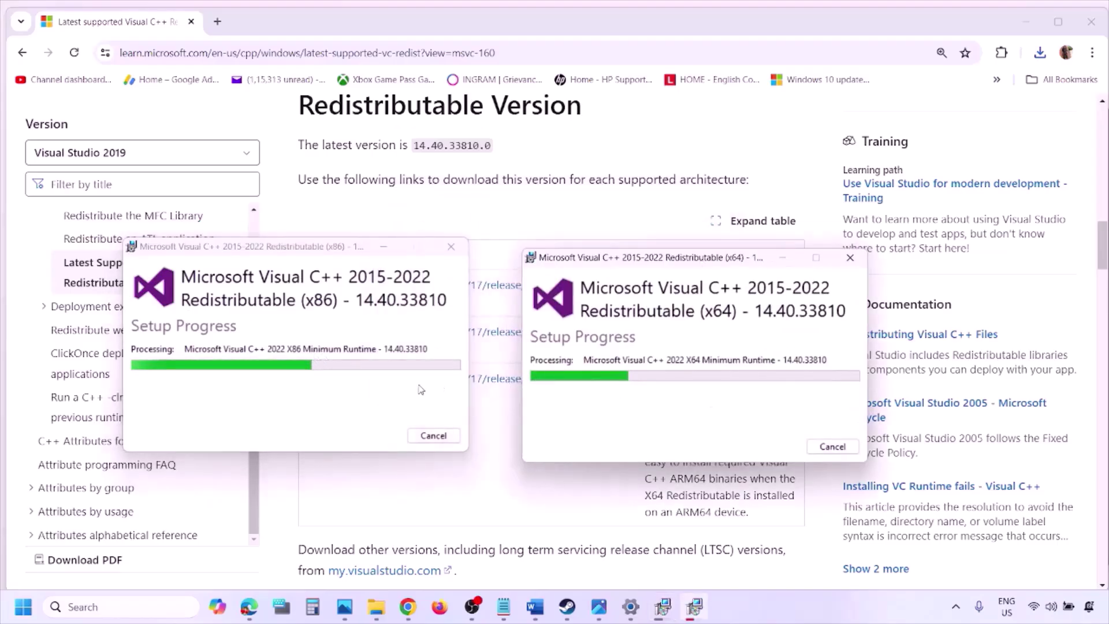
pyautogui.click(499, 493)
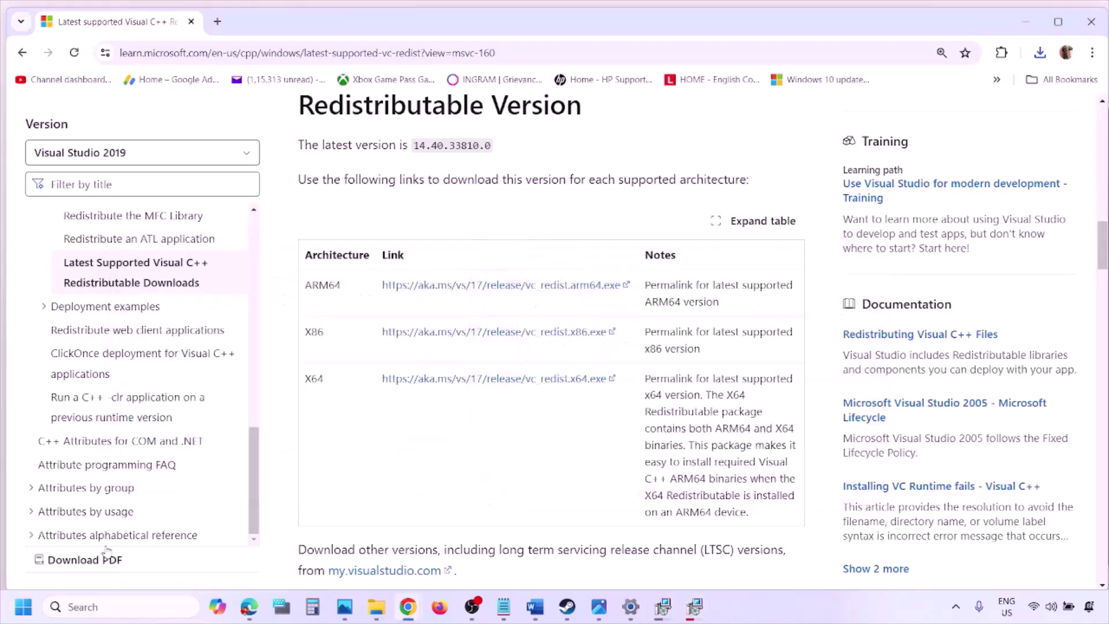
# Bring up the computer's power options over the downloads page and dismiss them without restarting
pyautogui.click(20, 615)
pyautogui.click(420, 556)
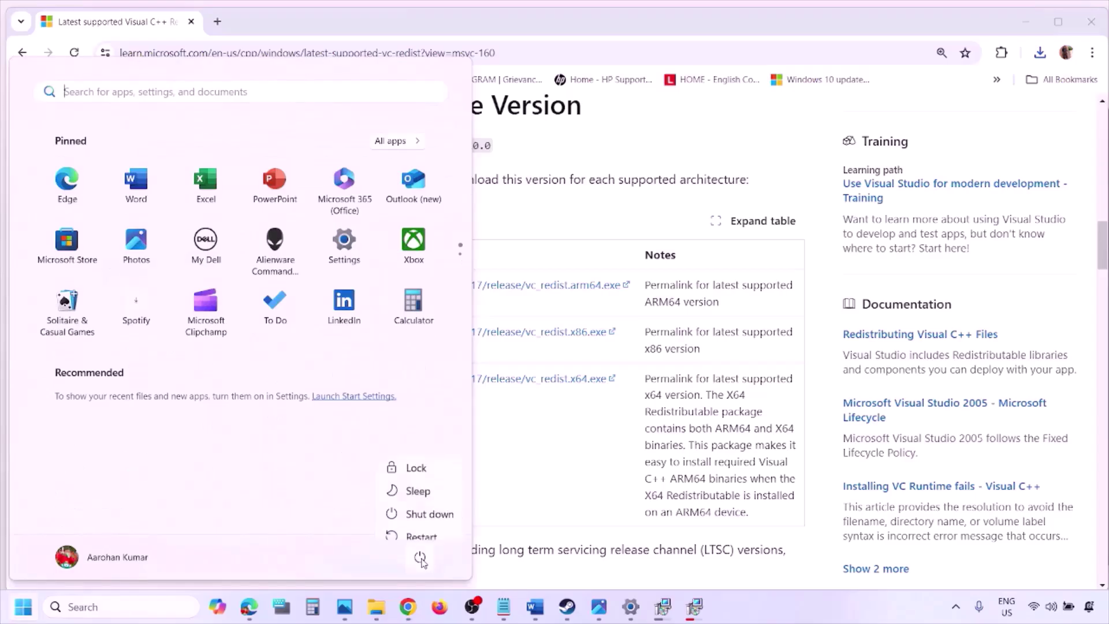
pyautogui.click(574, 493)
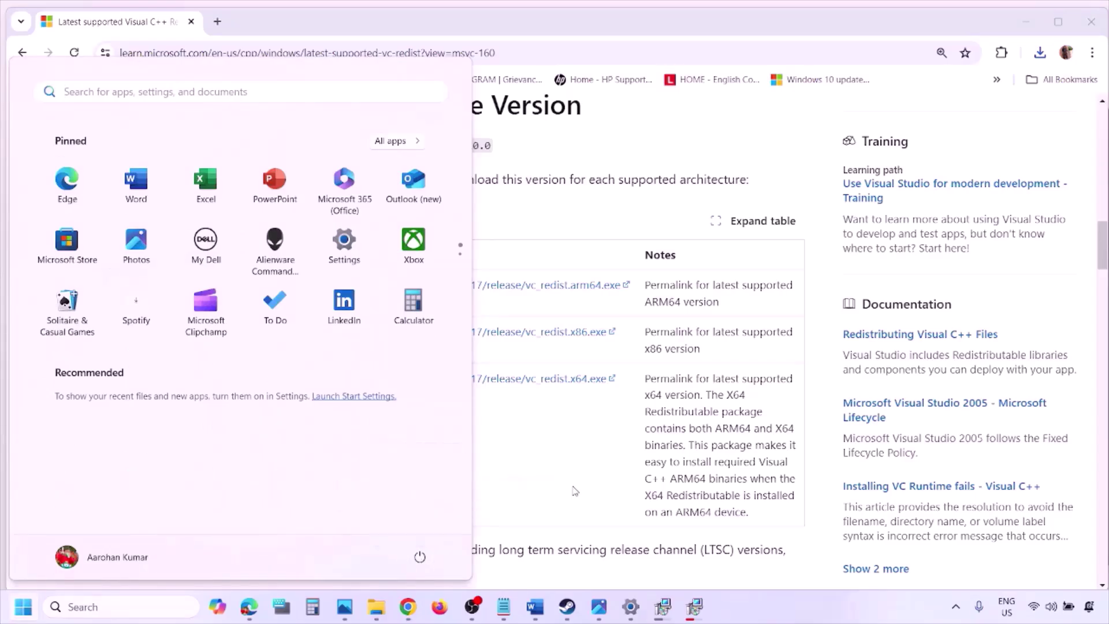
pyautogui.click(574, 491)
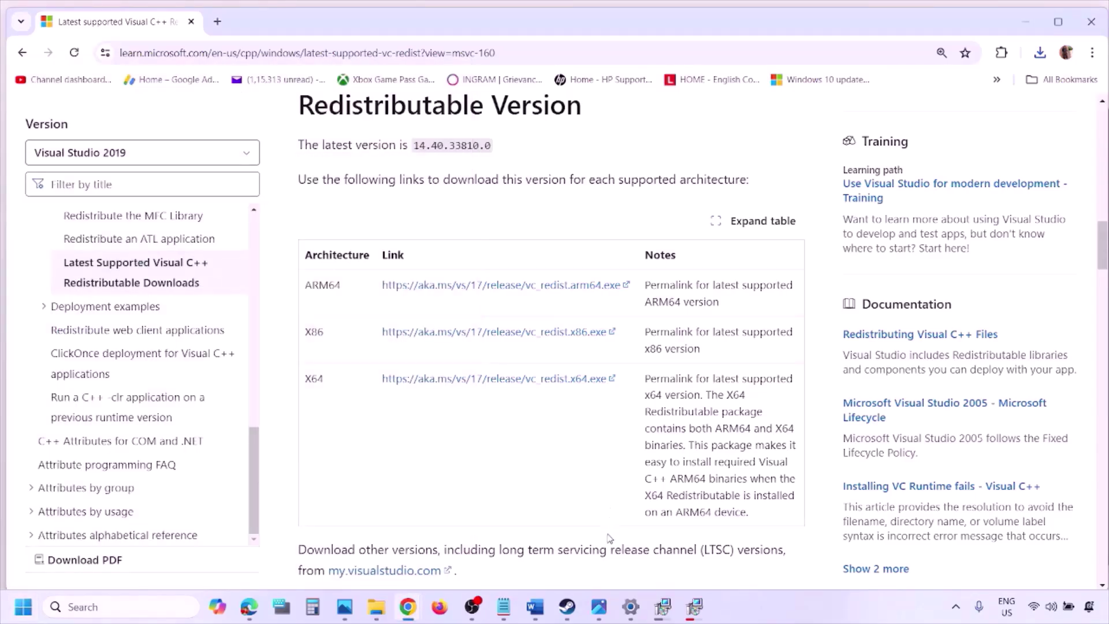
# Switch to the Word guide, maximize it, and highlight Step 9 from "Unplug External devices" through "USB adapter"
pyautogui.click(534, 606)
pyautogui.scroll(-3, 475, 391)
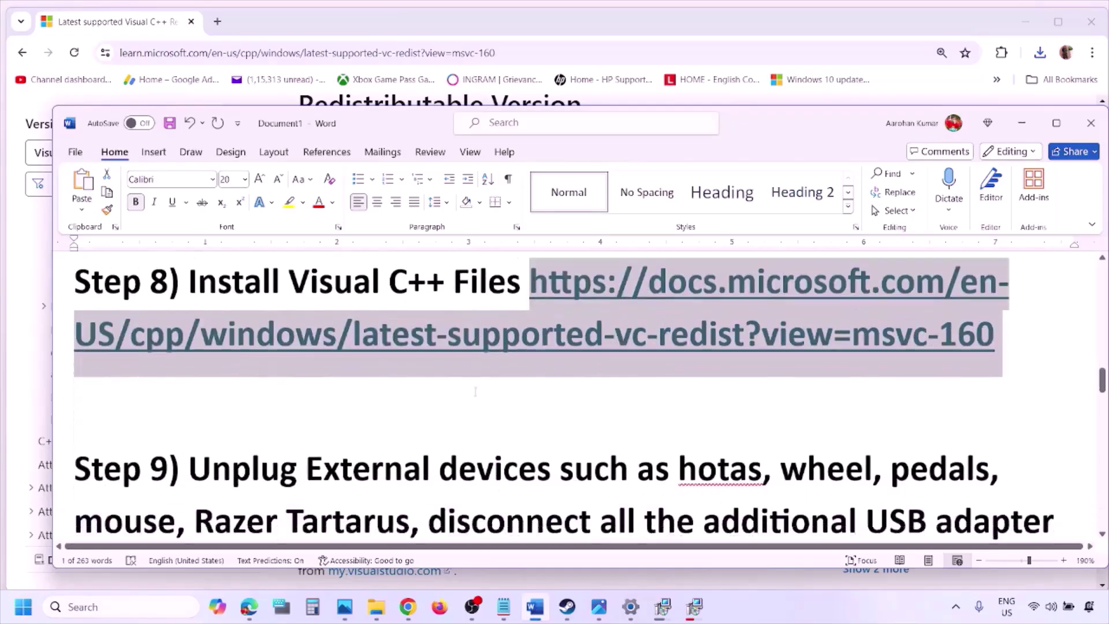
pyautogui.scroll(-3, 475, 391)
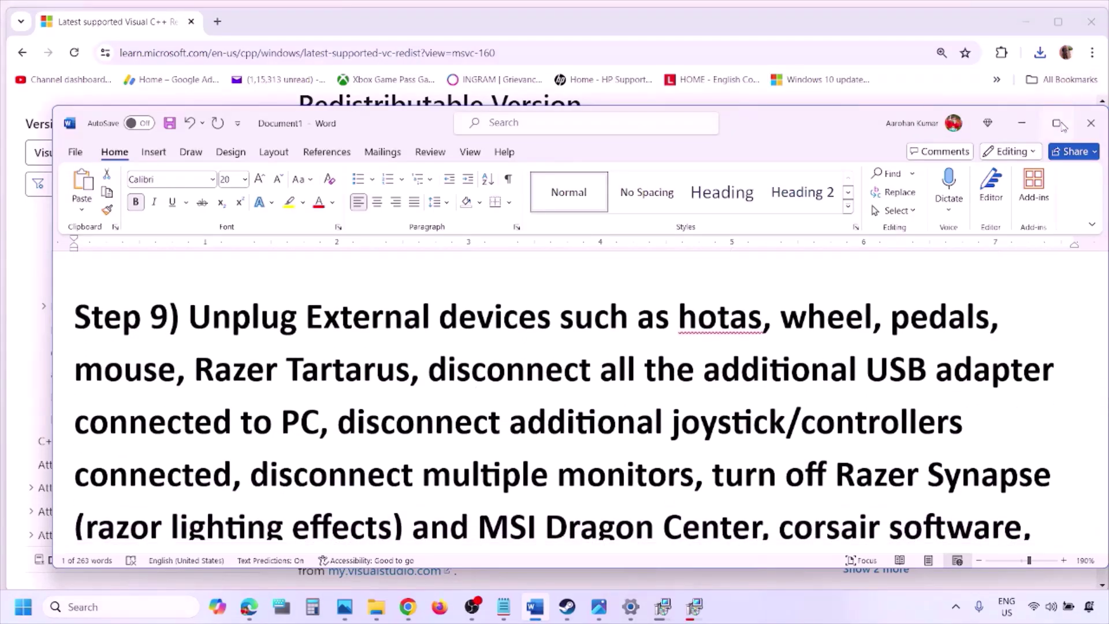
pyautogui.click(1058, 124)
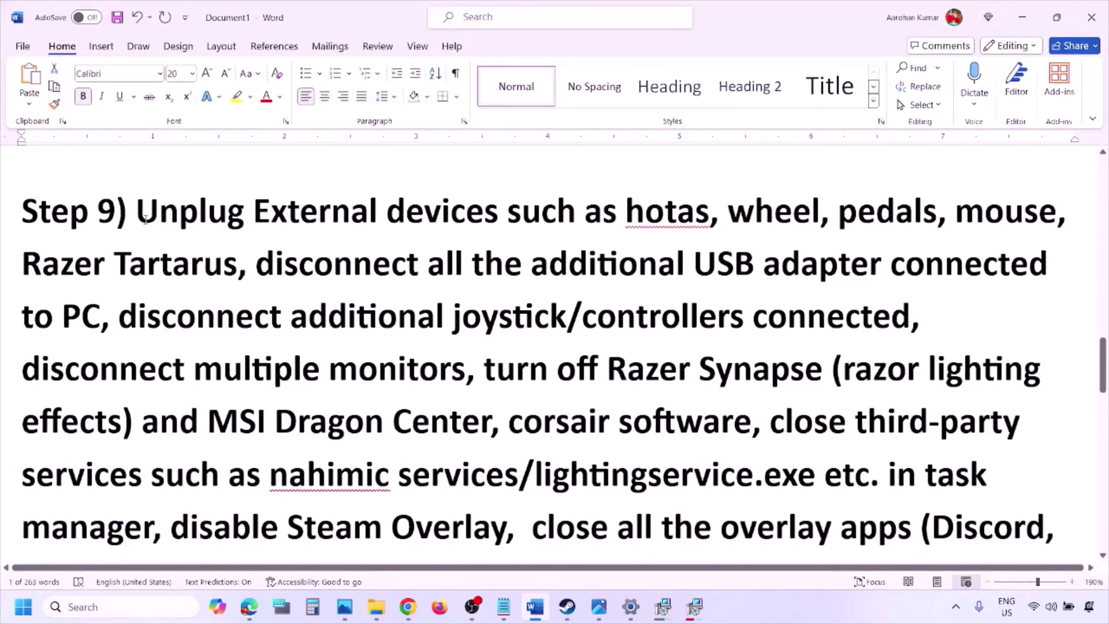
pyautogui.moveTo(140, 215); pyautogui.dragTo(887, 267)
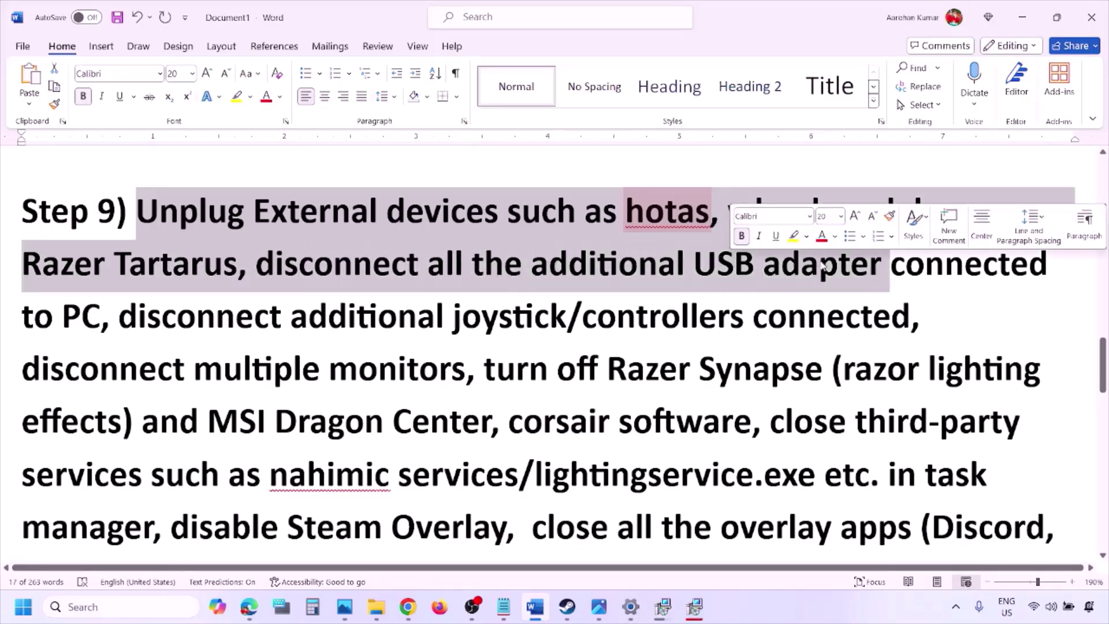
# Highlight the Step 9 phrases "disconnect additional joystick/controllers connected" and "disconnect multiple monitors" in the guide
pyautogui.click(821, 261)
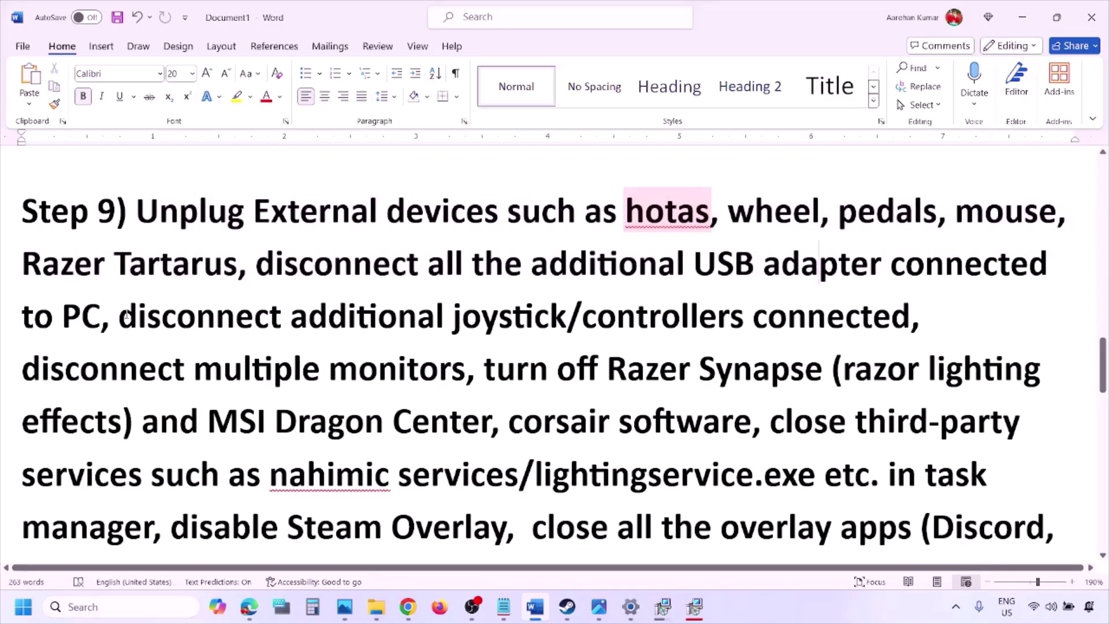
pyautogui.moveTo(126, 316); pyautogui.dragTo(771, 326)
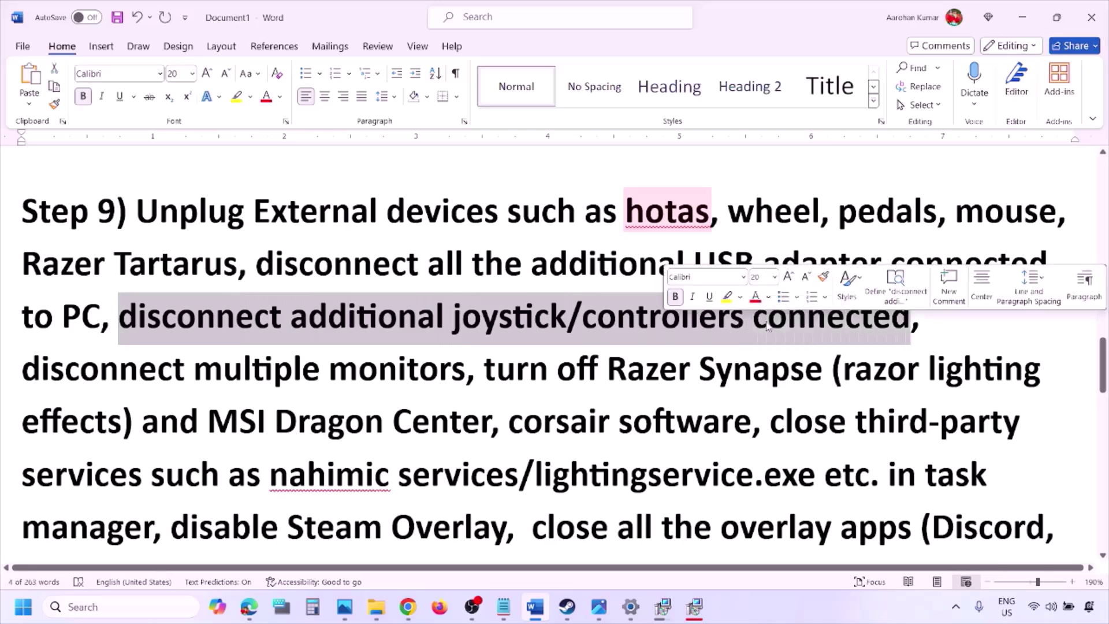
pyautogui.click(733, 318)
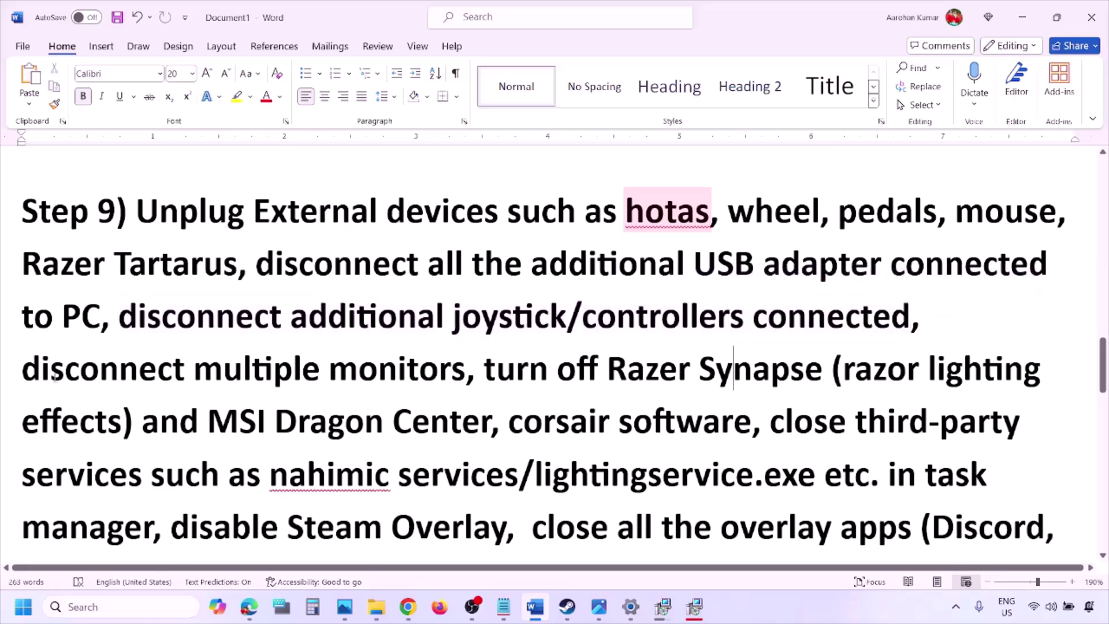
pyautogui.moveTo(38, 373); pyautogui.dragTo(375, 371)
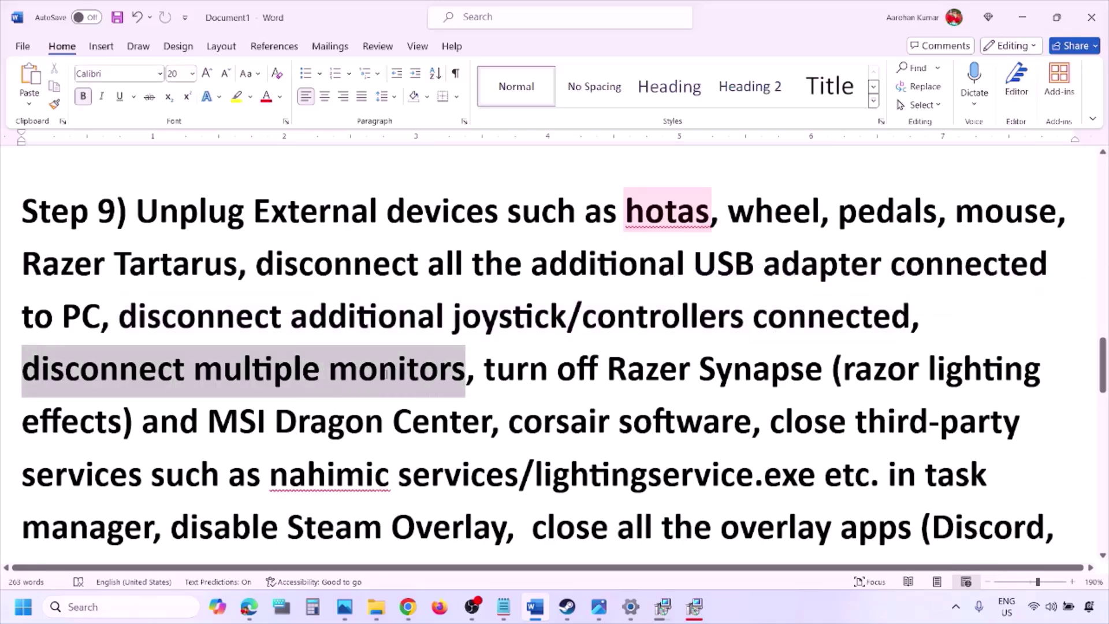
# Highlight the text from "turn off Razer Synapse" through "task manager" and "disable Steam Overlay", and advance past the Steam library screenshot
pyautogui.scroll(-1, 460, 327)
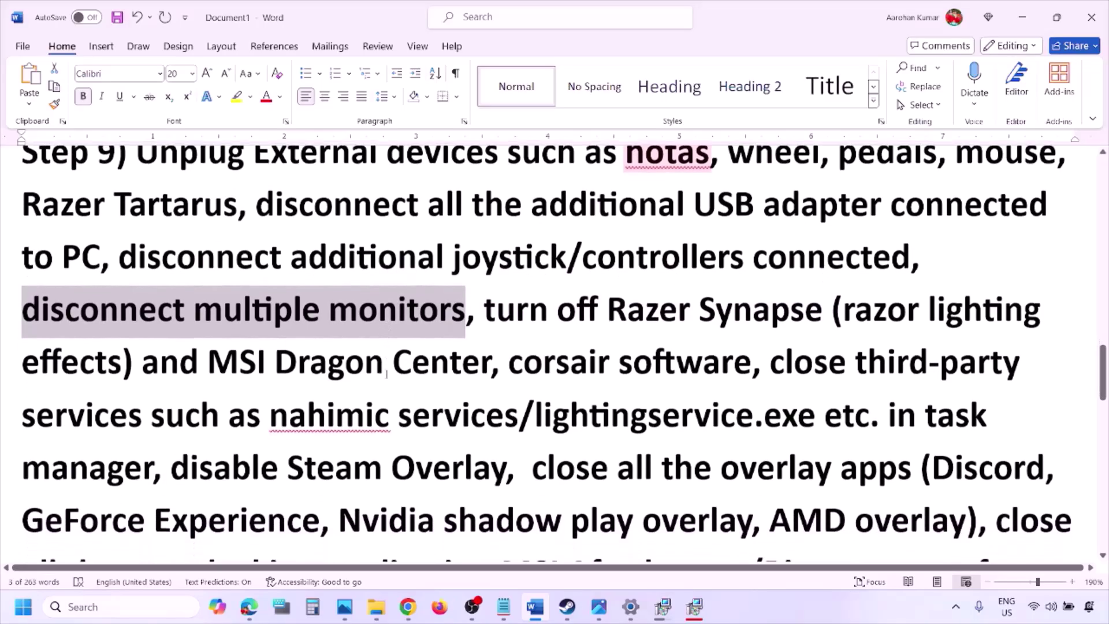
pyautogui.moveTo(488, 303); pyautogui.dragTo(153, 462)
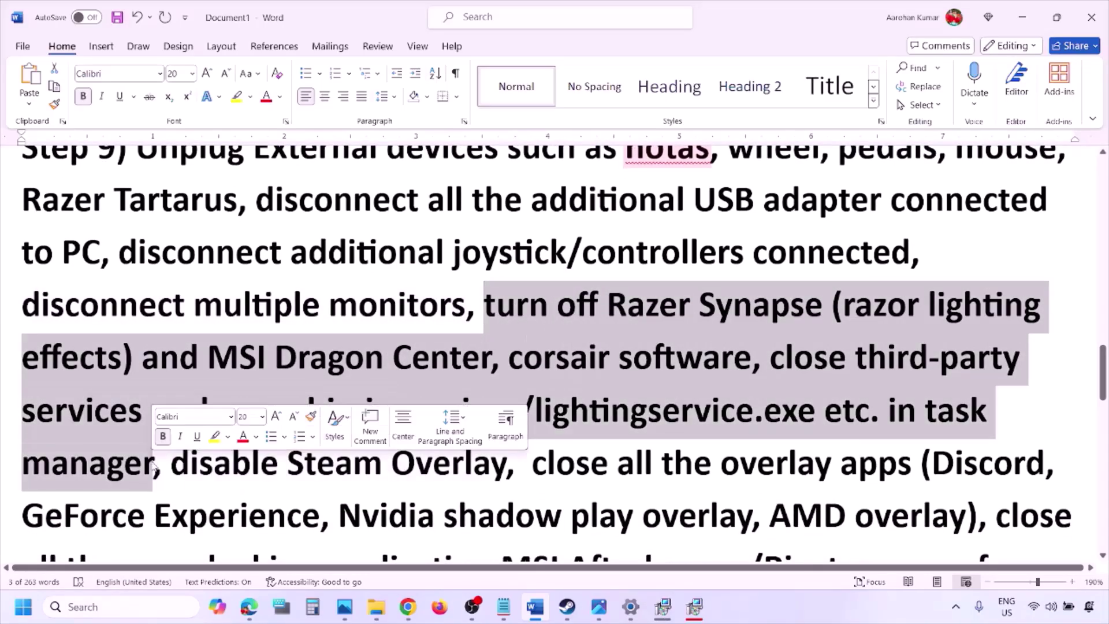
pyautogui.scroll(-1, 153, 462)
pyautogui.moveTo(171, 404); pyautogui.dragTo(505, 404)
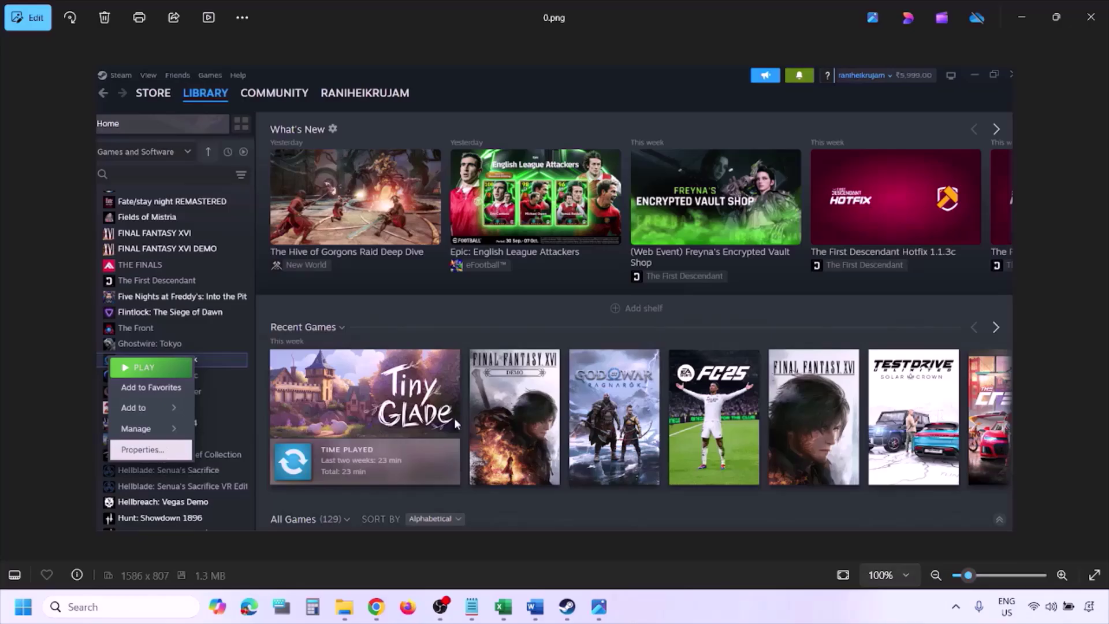
pyautogui.press('Right')
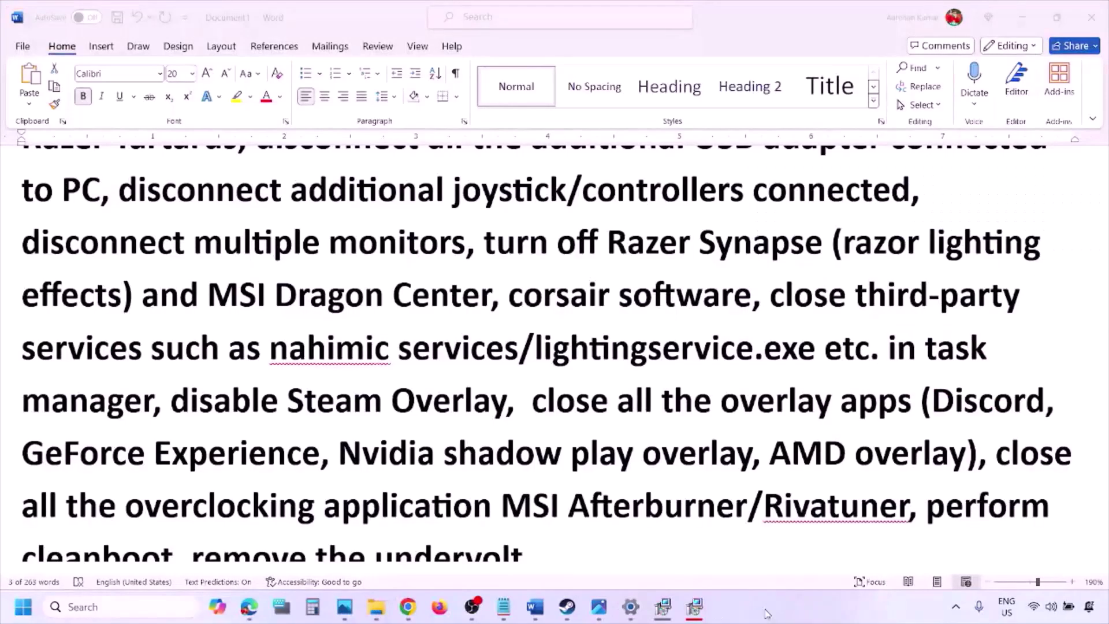
# Switch to Discord and disable its in-game overlay in the Game Overlay settings, and turn off the in-game overlay in GeForce Experience
pyautogui.scroll(-2, 662, 459)
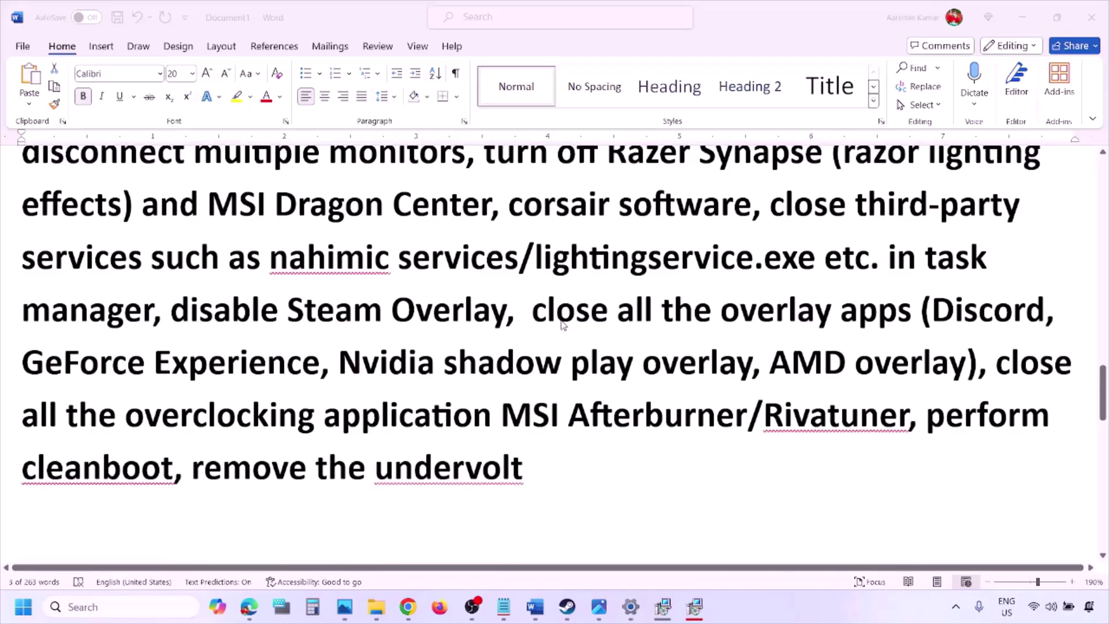
pyautogui.hotkey('alt', 'Tab')
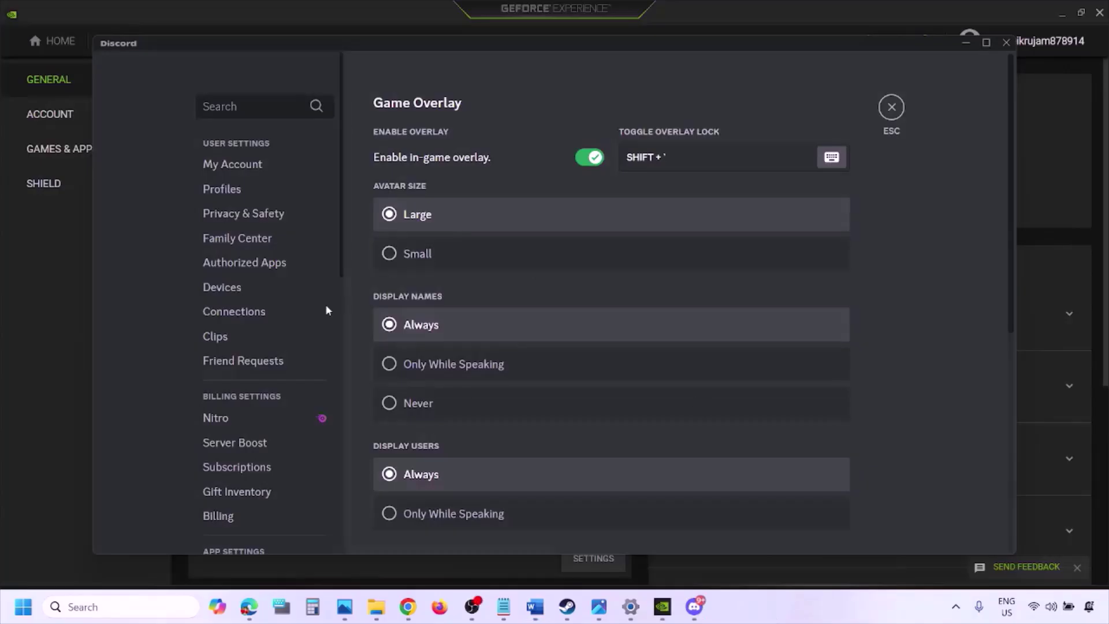
pyautogui.scroll(-10, 272, 311)
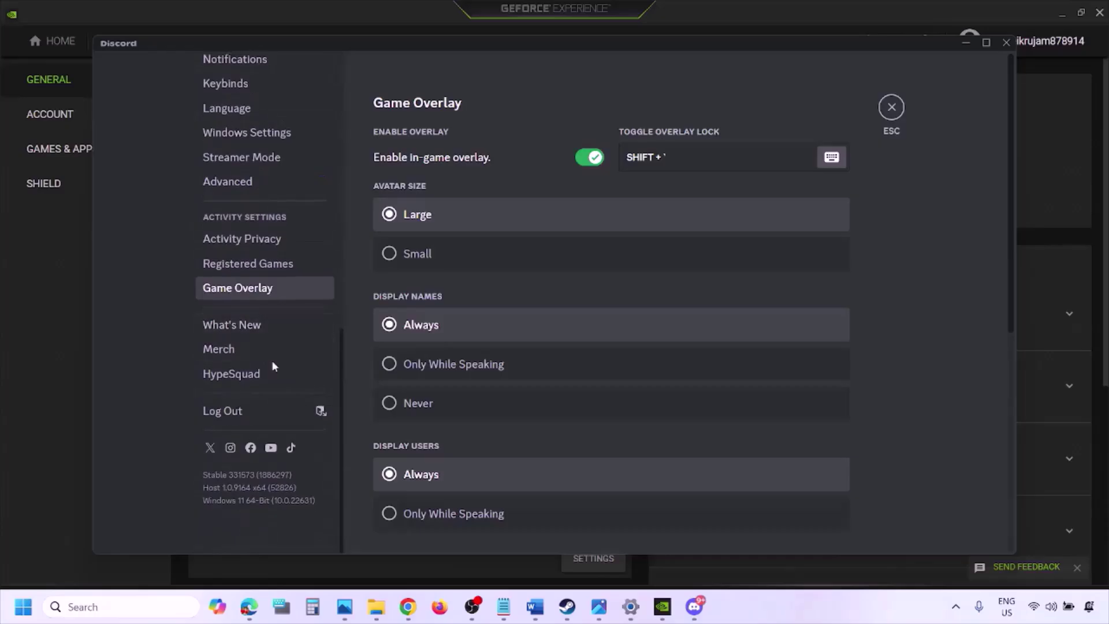
pyautogui.click(257, 288)
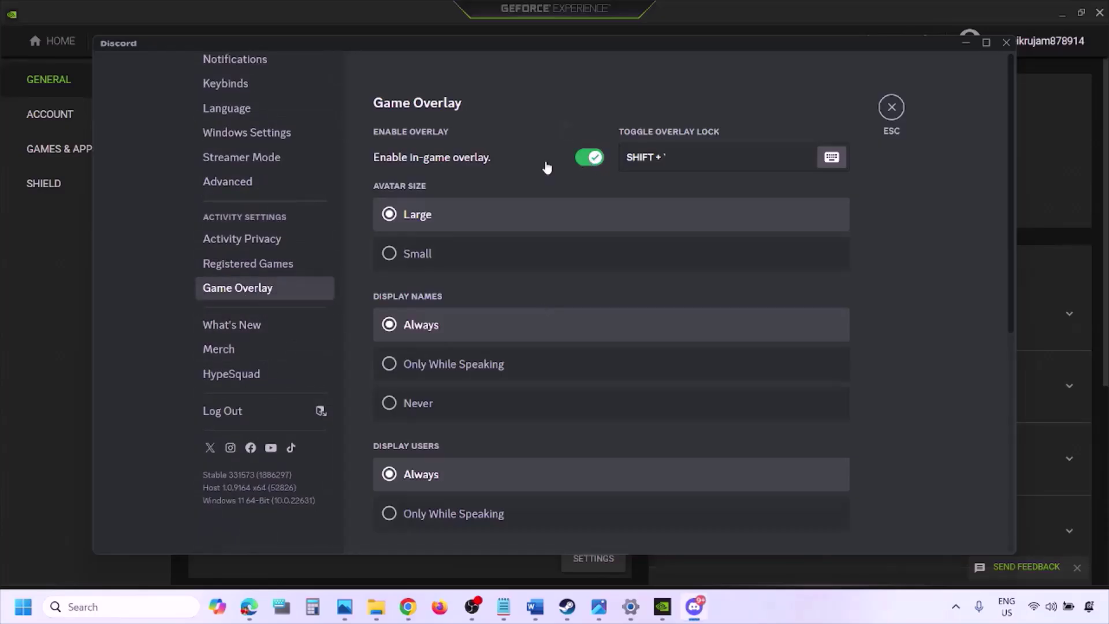
pyautogui.click(591, 160)
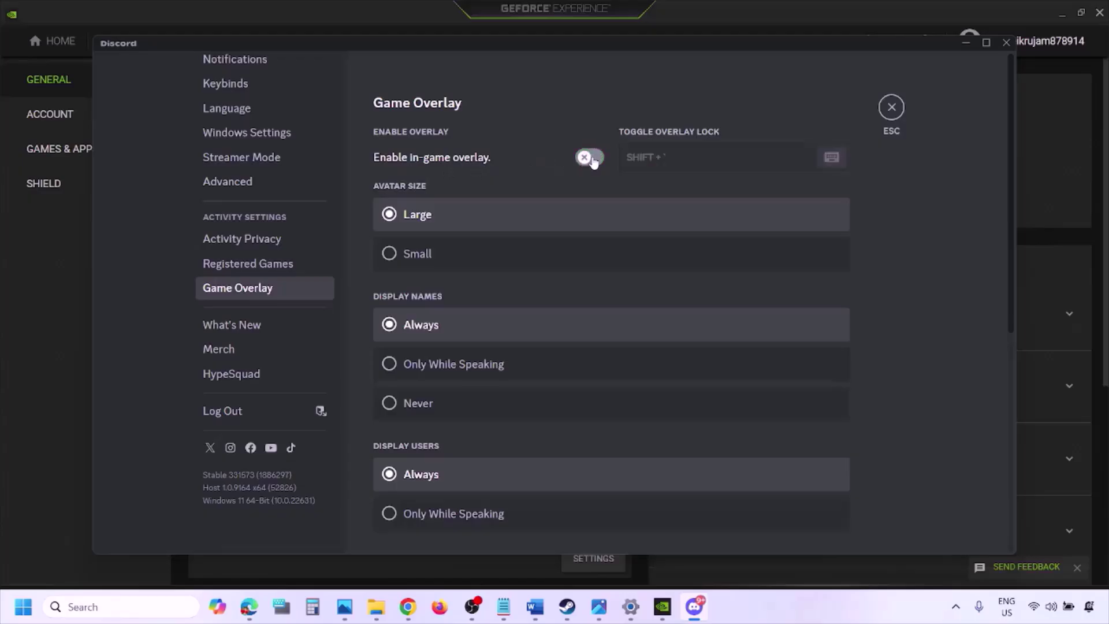
pyautogui.click(665, 609)
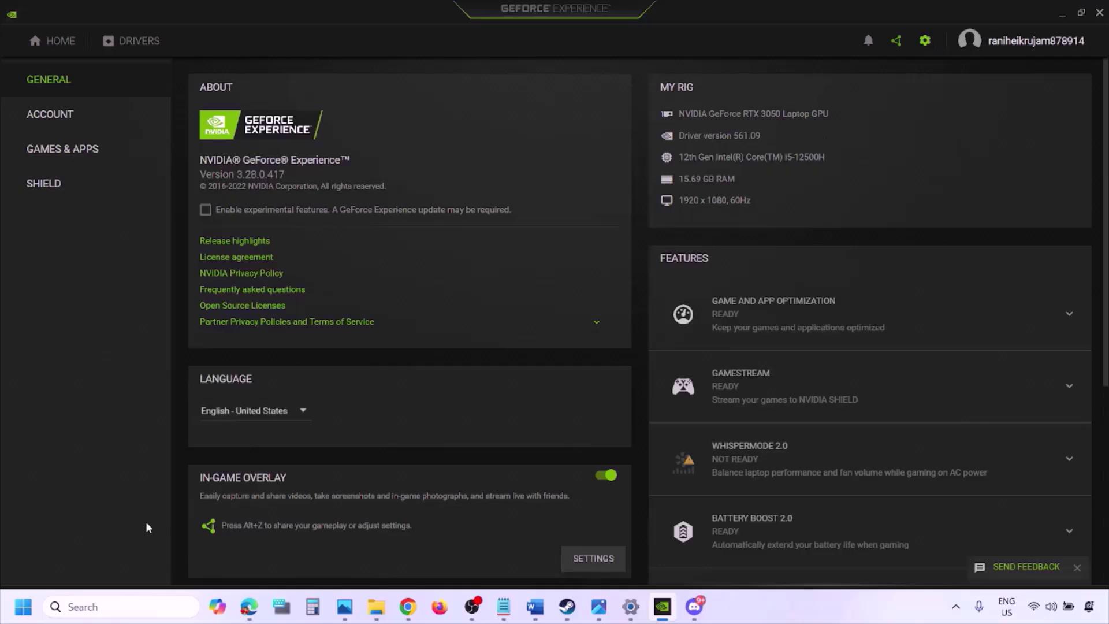
pyautogui.click(605, 477)
# Return to the Word guide and highlight "close all the overlay apps" in Step 9
pyautogui.click(532, 615)
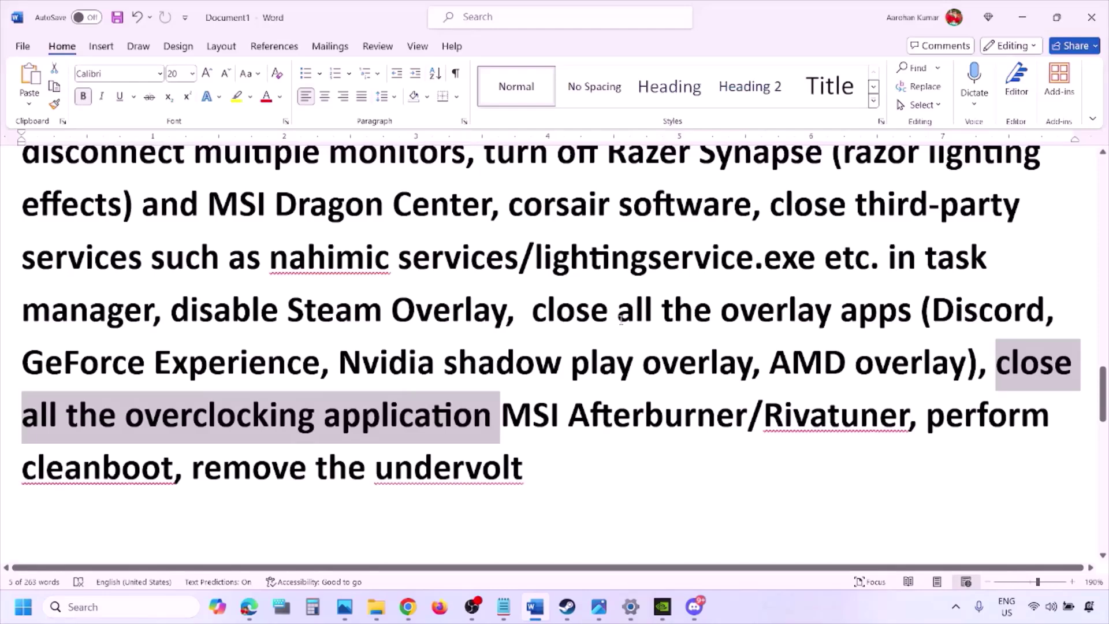
pyautogui.scroll(2, 565, 338)
pyautogui.scroll(-2, 566, 338)
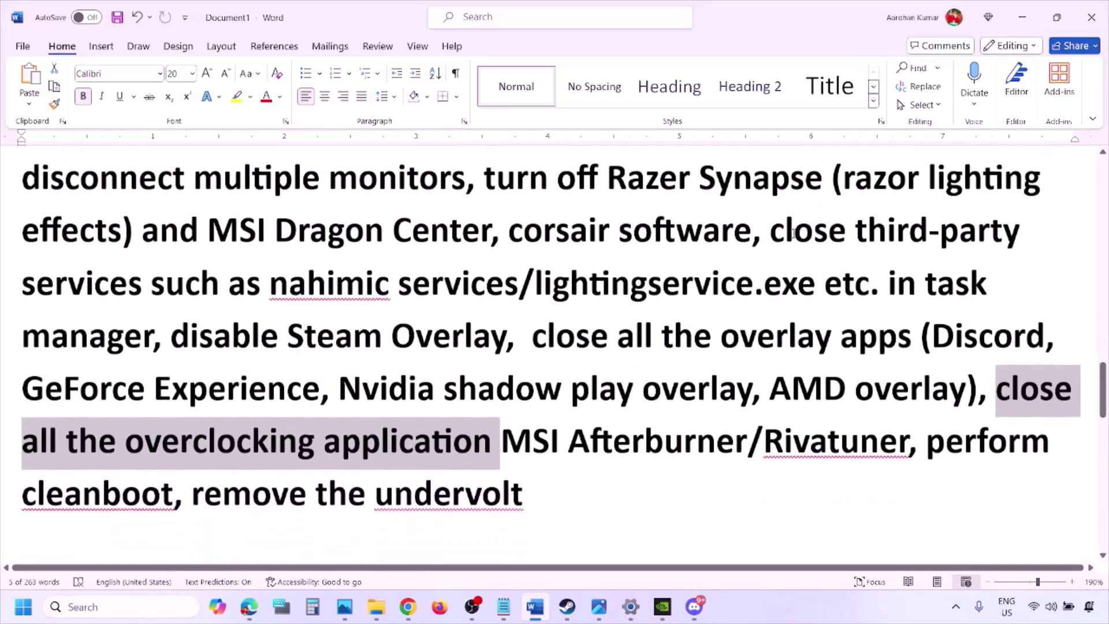
pyautogui.moveTo(548, 337); pyautogui.dragTo(865, 347)
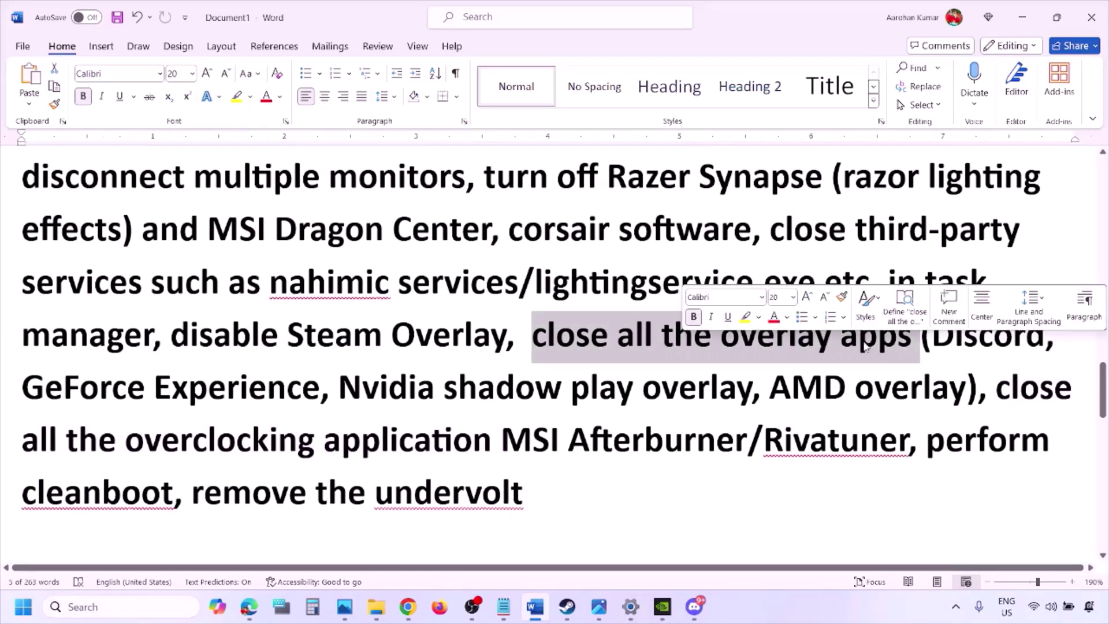
pyautogui.click(608, 340)
pyautogui.moveTo(536, 337); pyautogui.dragTo(919, 342)
# Quit Discord, NVIDIA GeForce Experience and G HUB, which are running in the background
pyautogui.click(956, 607)
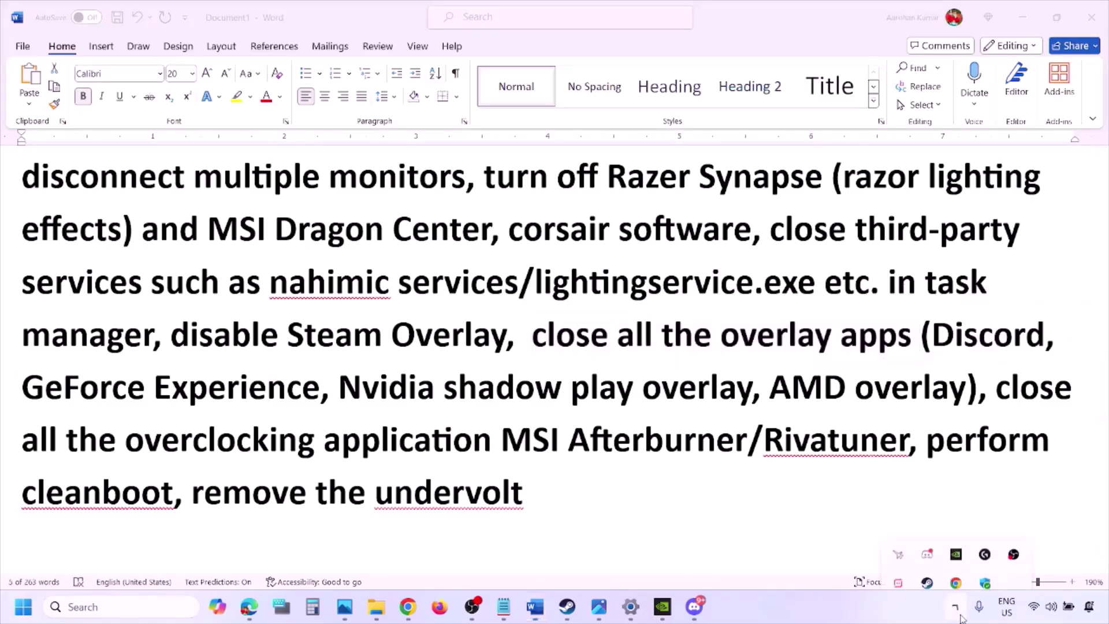
pyautogui.rightClick(928, 539)
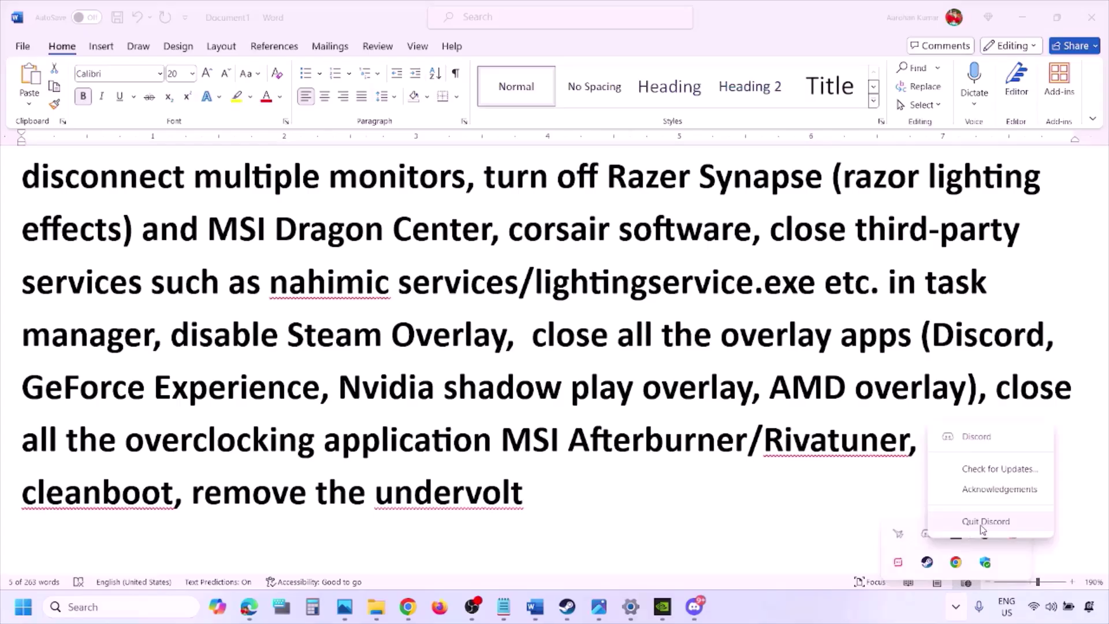
pyautogui.click(982, 522)
pyautogui.rightClick(926, 537)
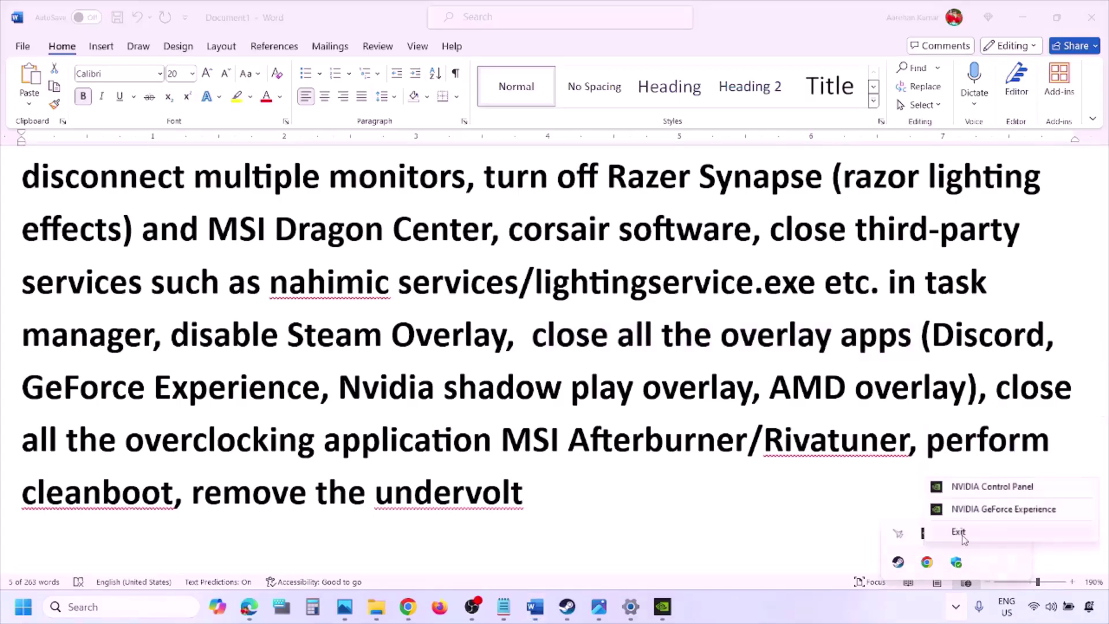
pyautogui.click(966, 536)
pyautogui.rightClick(926, 536)
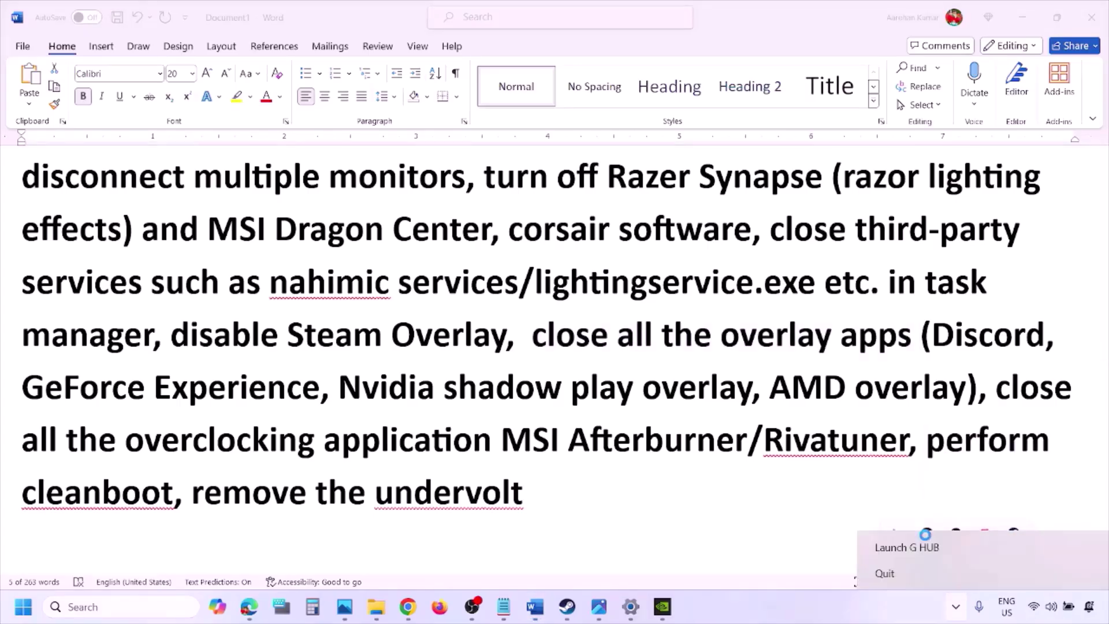
pyautogui.click(918, 574)
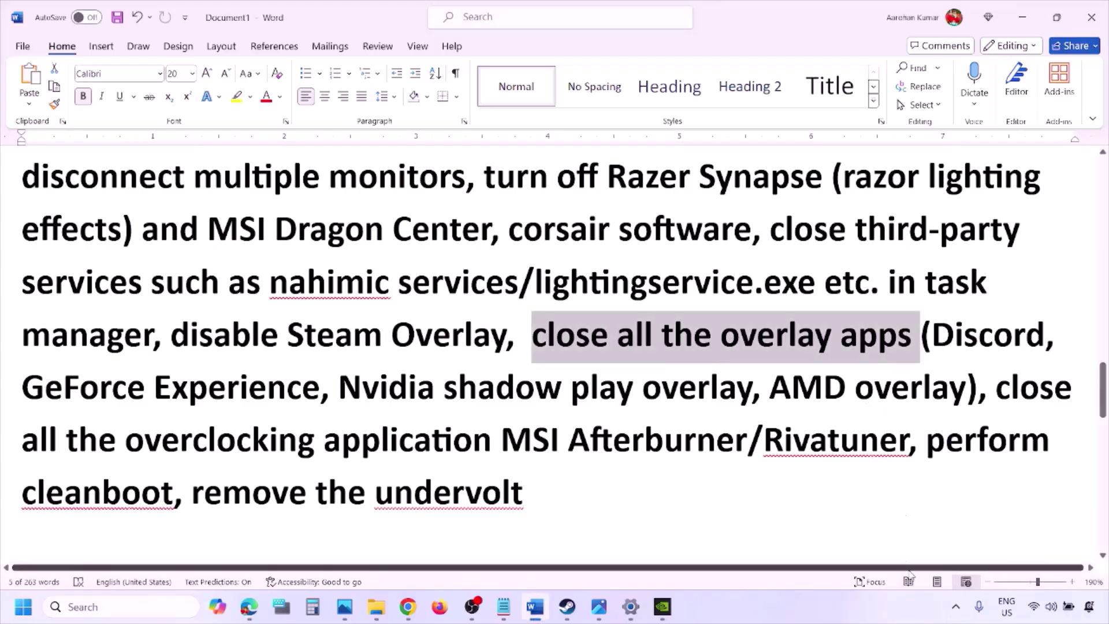
# Quit the background app with the pink icon and dismiss the list of hidden background apps
pyautogui.click(956, 606)
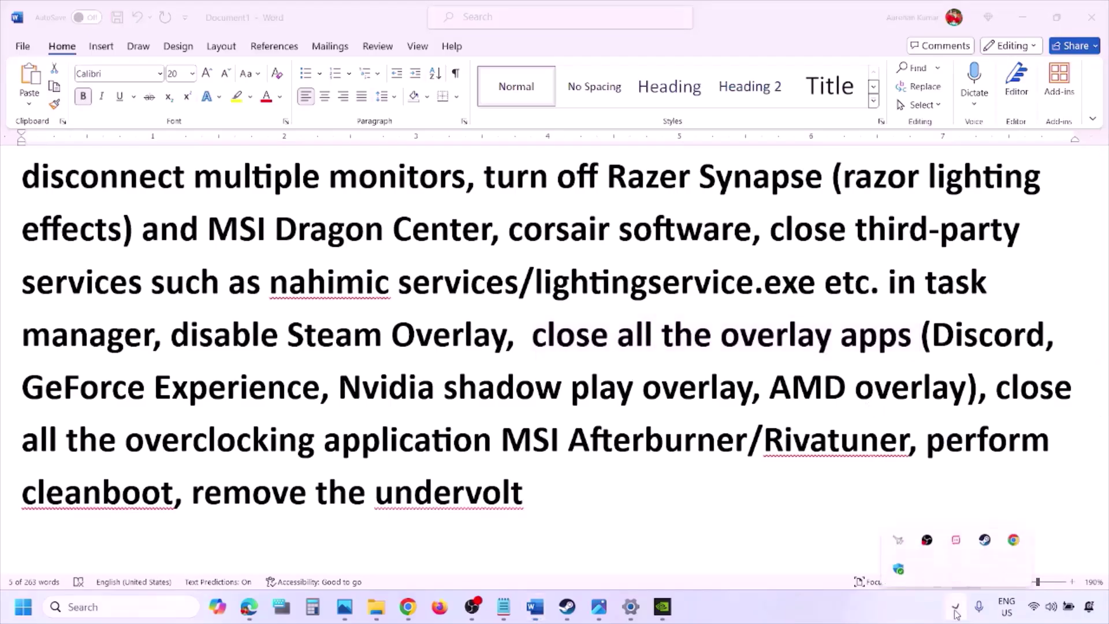
pyautogui.rightClick(956, 535)
pyautogui.click(982, 525)
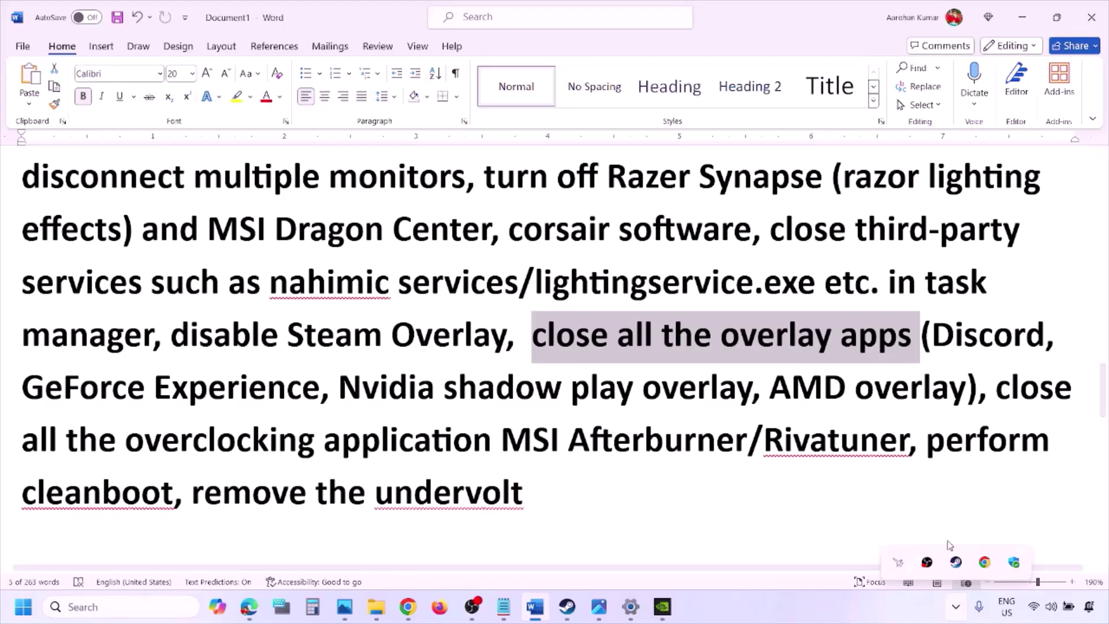
pyautogui.click(956, 562)
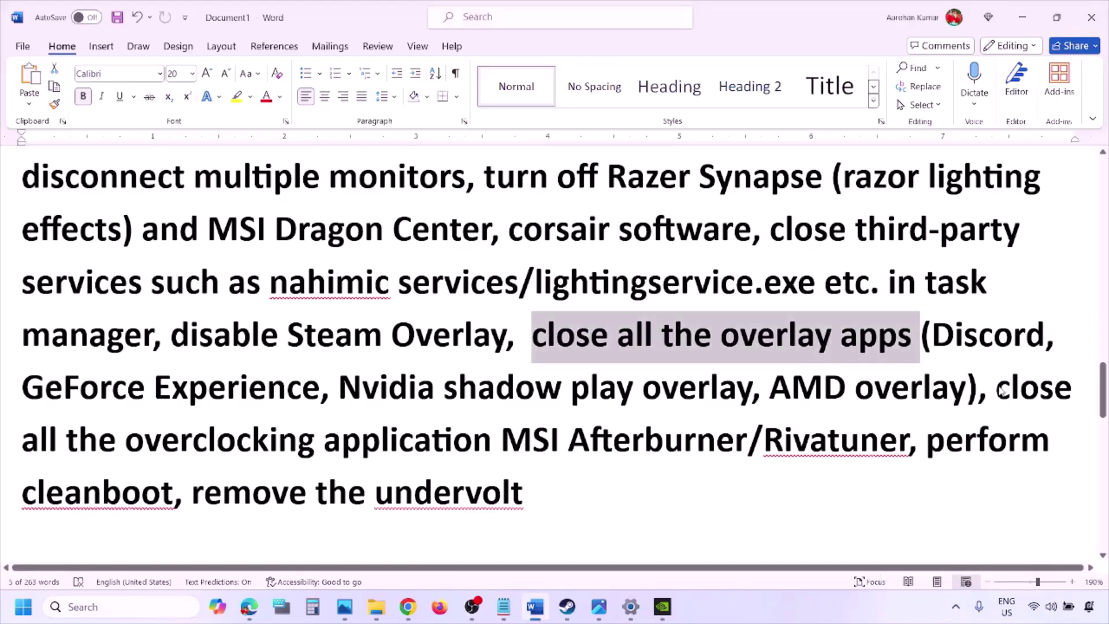
# Highlight "close all the overclocking application" in the guide, close MSI Afterburner running in the background, and highlight Rivatuner
pyautogui.moveTo(1000, 390); pyautogui.dragTo(532, 442)
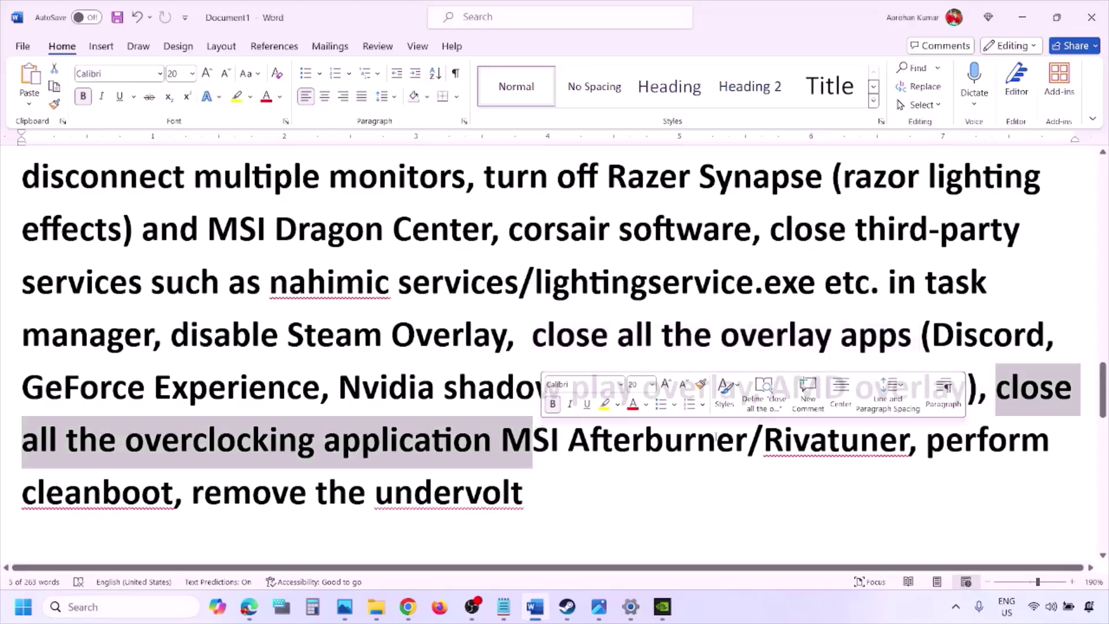
pyautogui.click(956, 605)
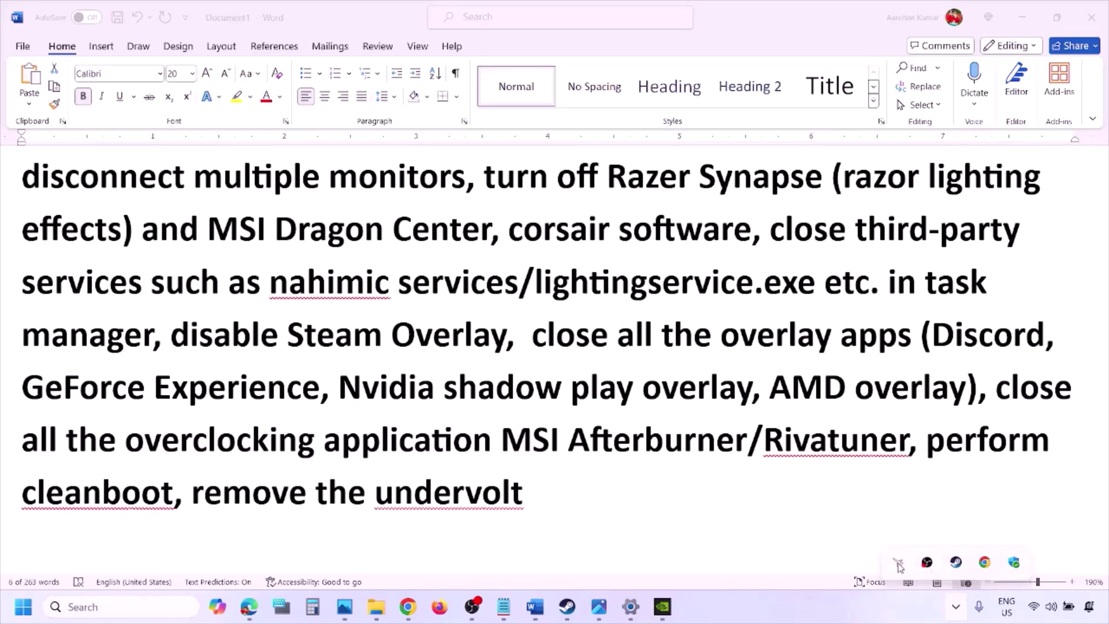
pyautogui.rightClick(896, 563)
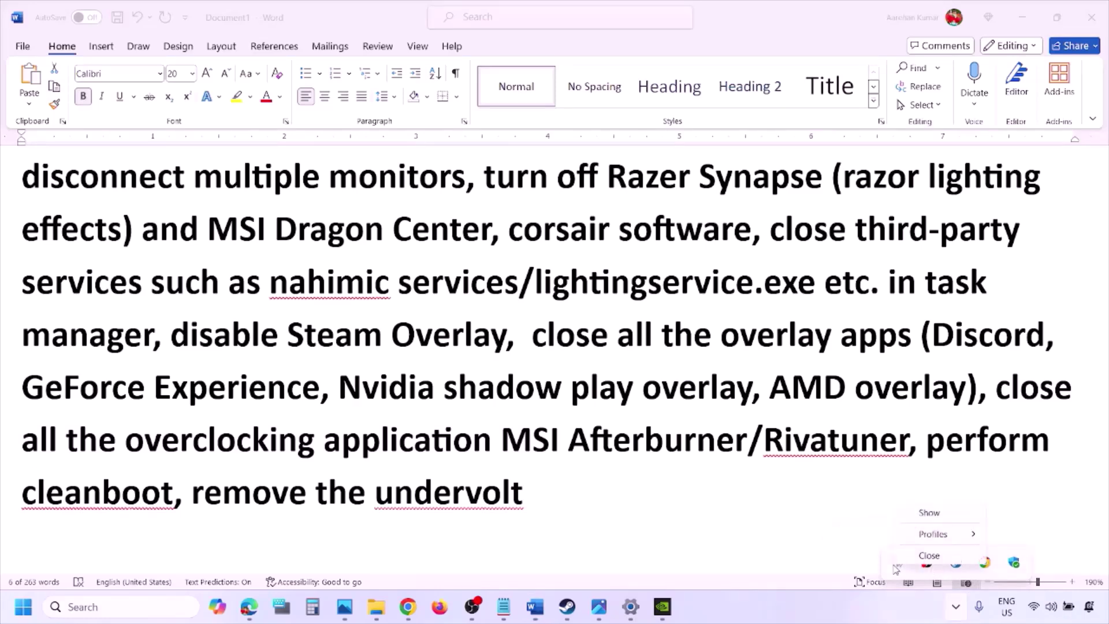
pyautogui.click(932, 555)
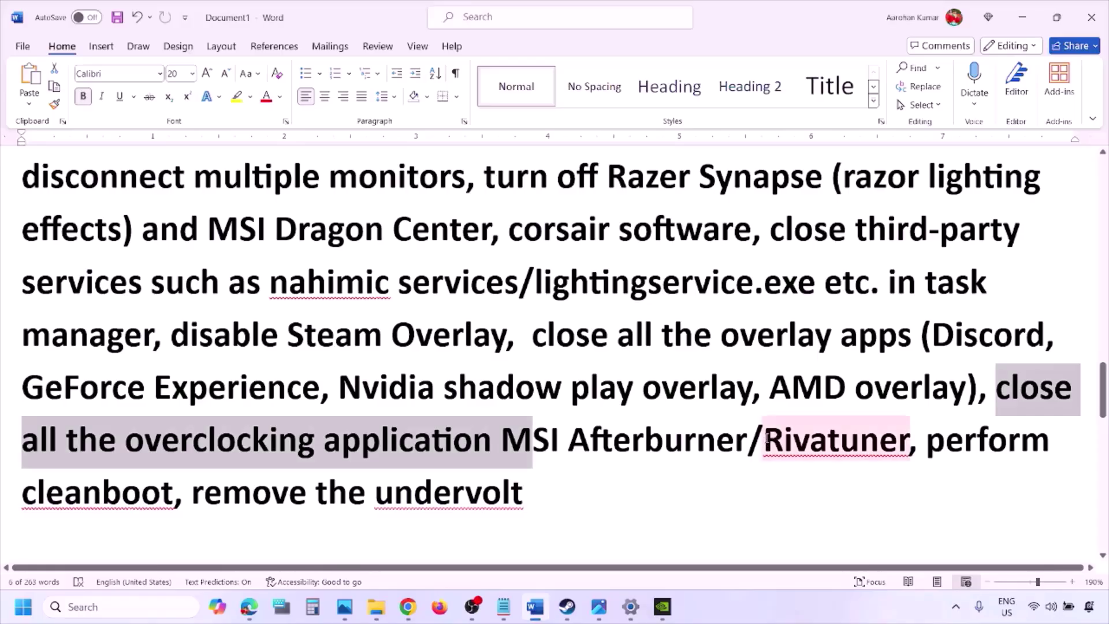
pyautogui.moveTo(866, 436); pyautogui.dragTo(763, 438)
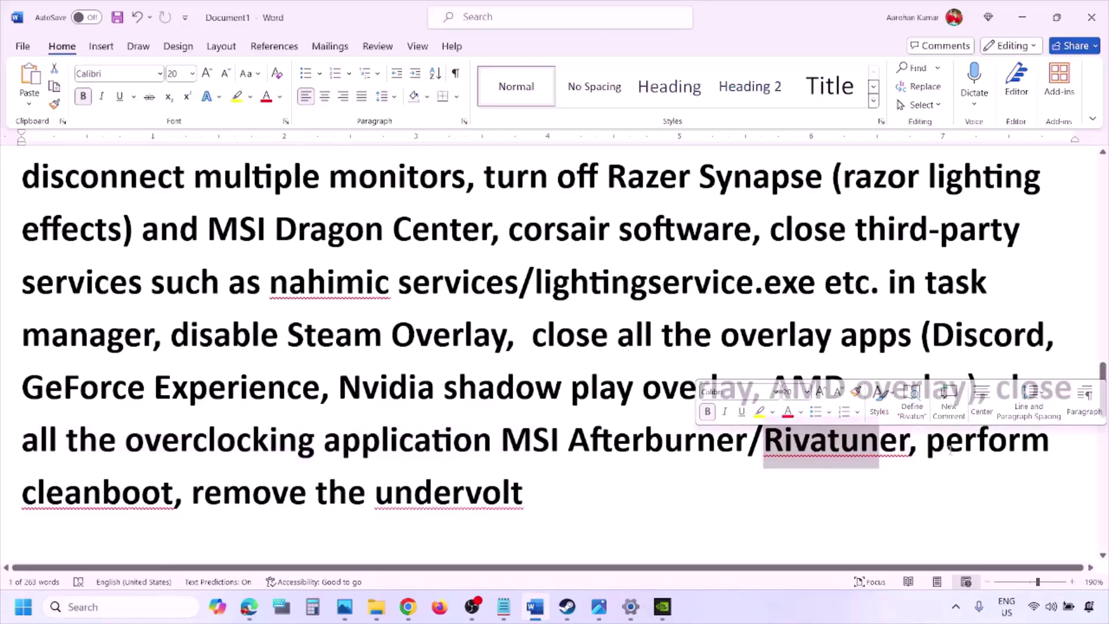
# Highlight the "perform cleanboot" instruction, open System Configuration, and hide all Microsoft services in its services list
pyautogui.moveTo(926, 445); pyautogui.dragTo(1020, 445)
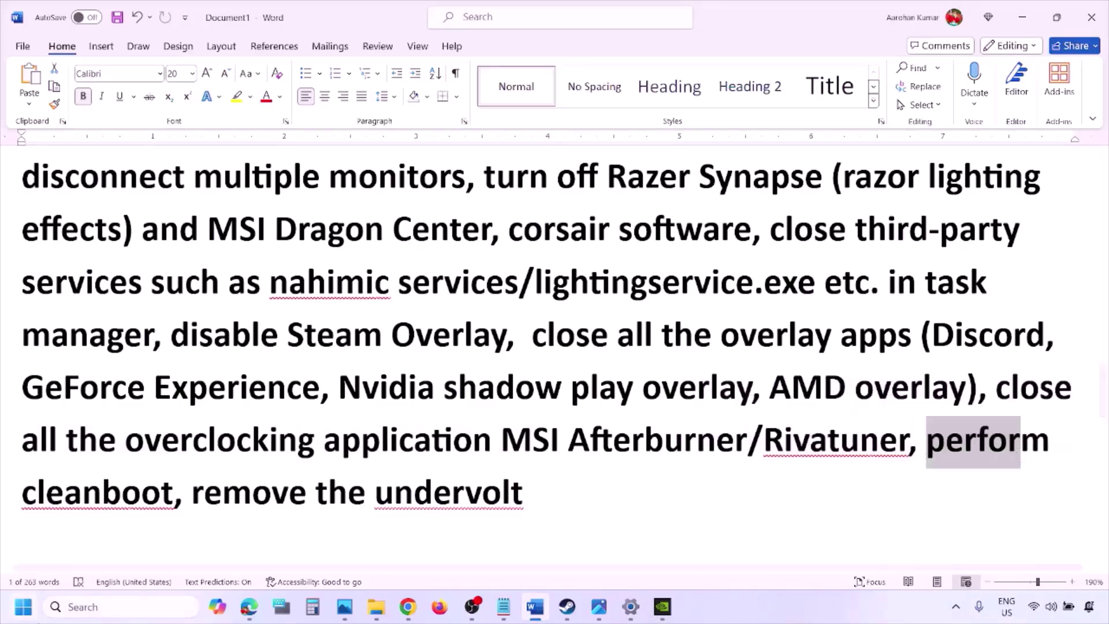
pyautogui.click(67, 605)
pyautogui.write('yste')
pyautogui.write('m')
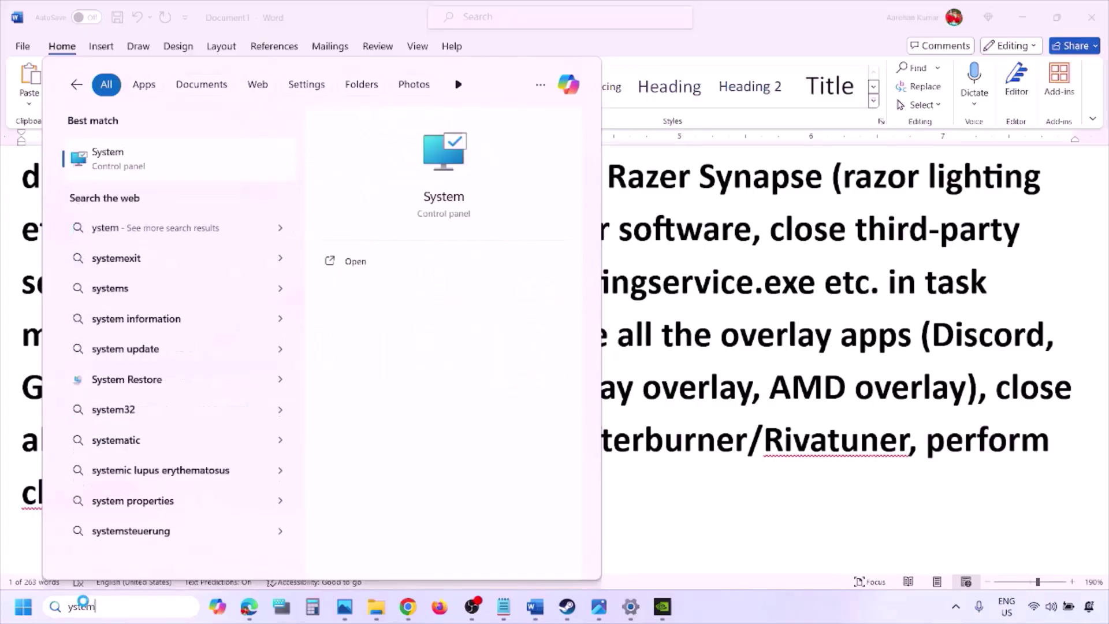
pyautogui.write('s')
pyautogui.click(174, 164)
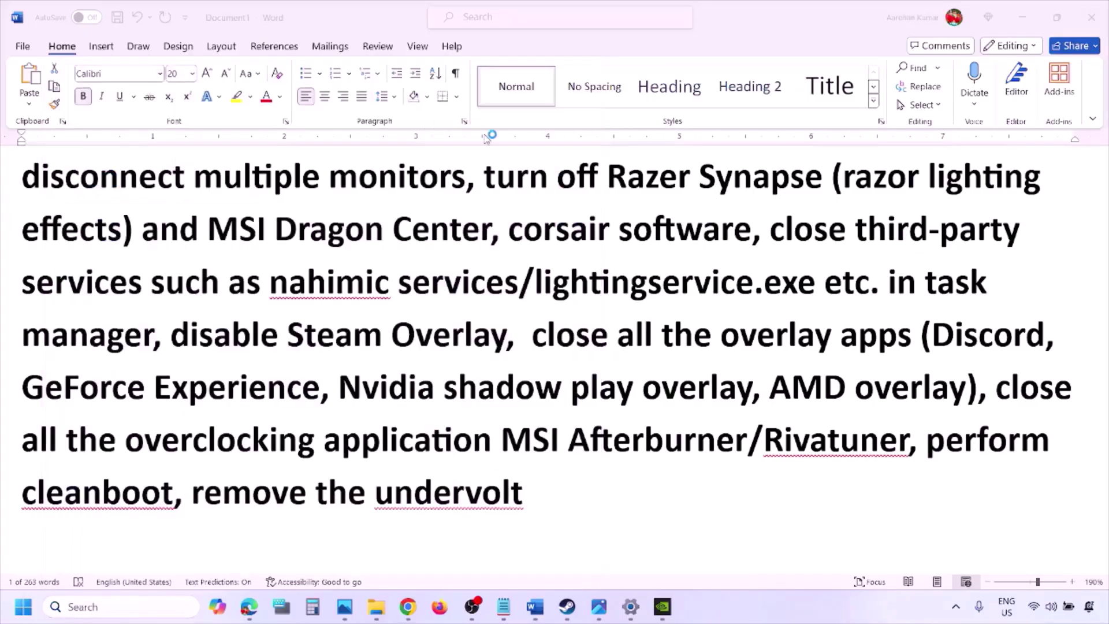
pyautogui.click(456, 192)
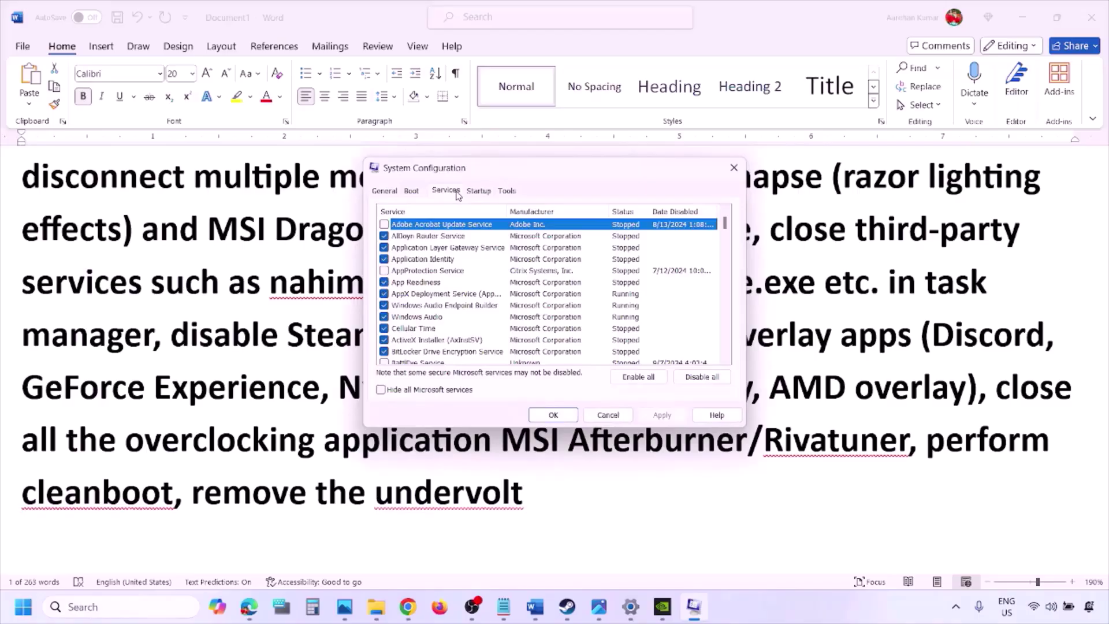
pyautogui.click(381, 391)
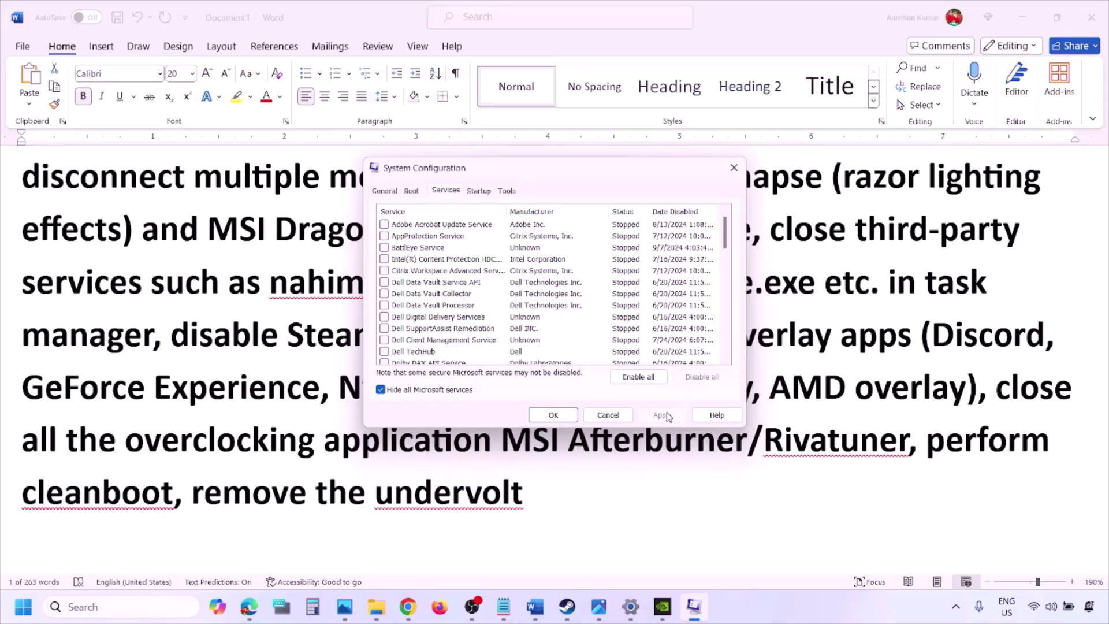
# Confirm the System Configuration changes and highlight "remove the undervolt" in the guide
pyautogui.click(563, 414)
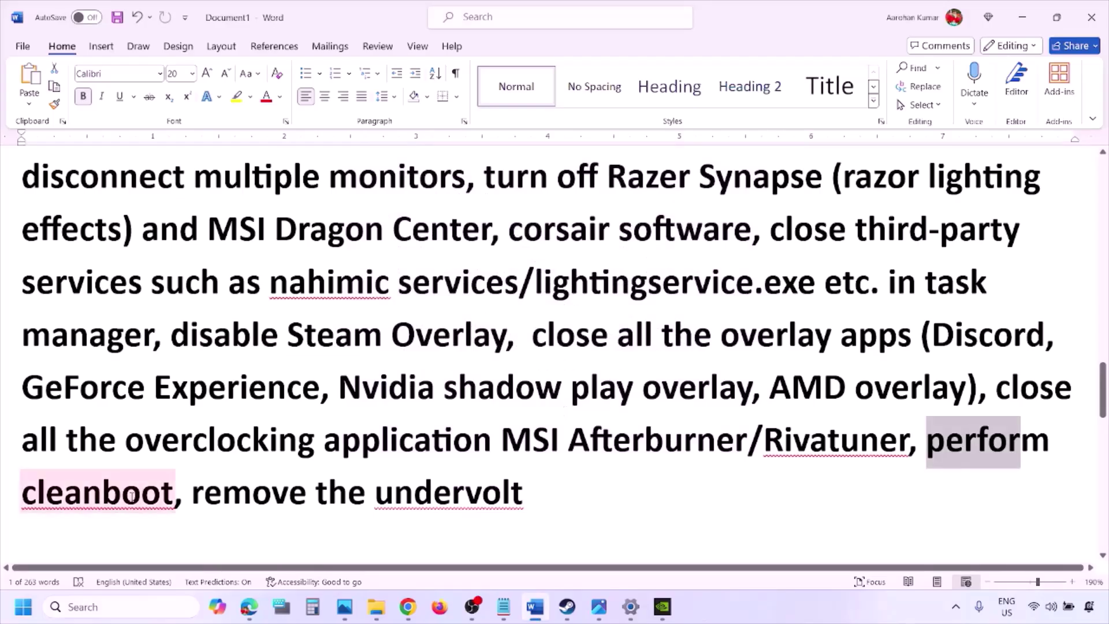
pyautogui.moveTo(192, 496); pyautogui.dragTo(523, 495)
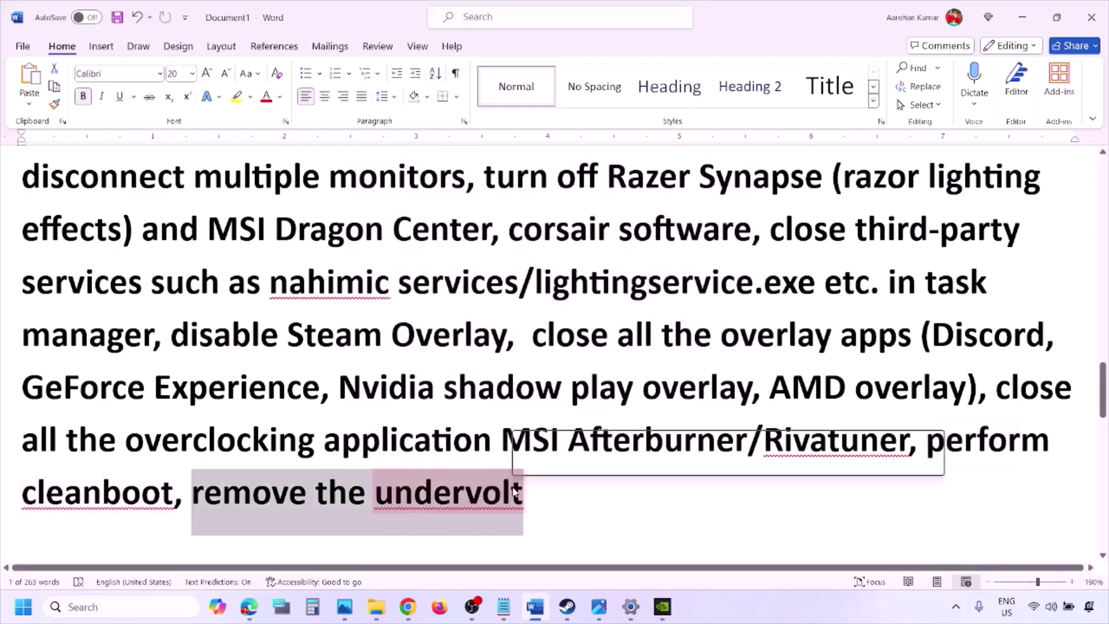
pyautogui.click(694, 492)
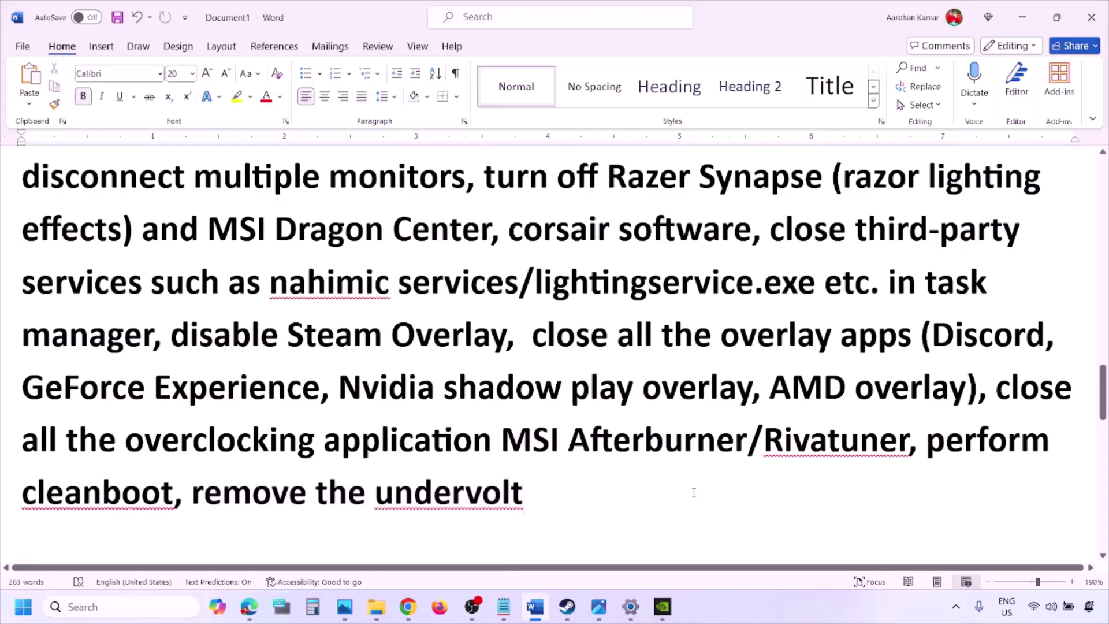
# Highlight the "Increase the Virtual Memory" heading of Step 10 in the guide
pyautogui.scroll(-4, 694, 492)
pyautogui.scroll(-2, 694, 492)
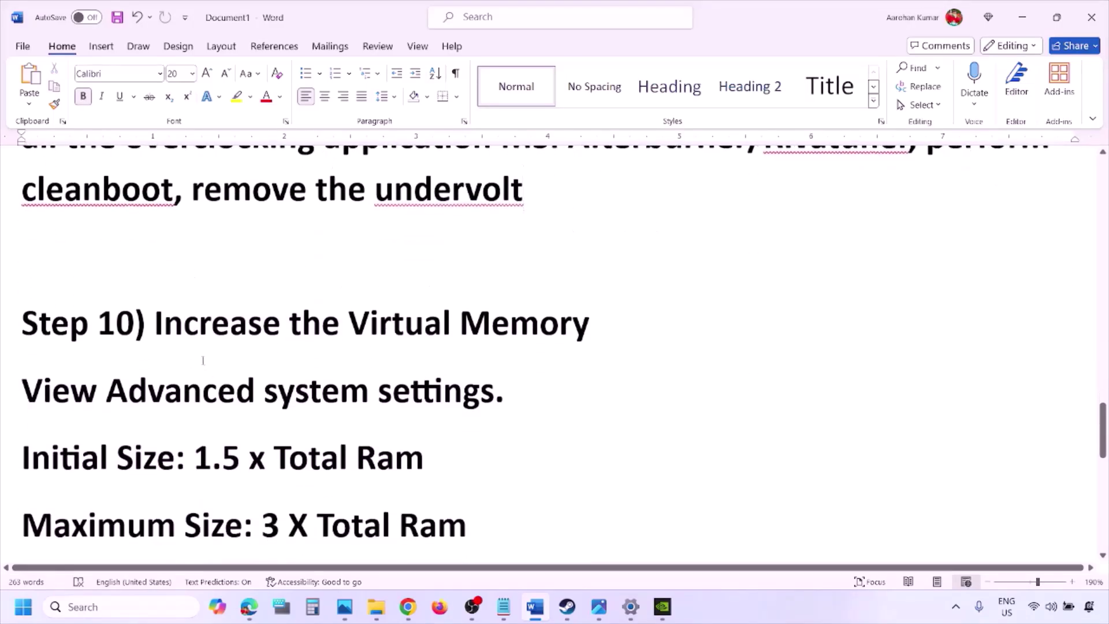
pyautogui.moveTo(156, 324); pyautogui.dragTo(547, 324)
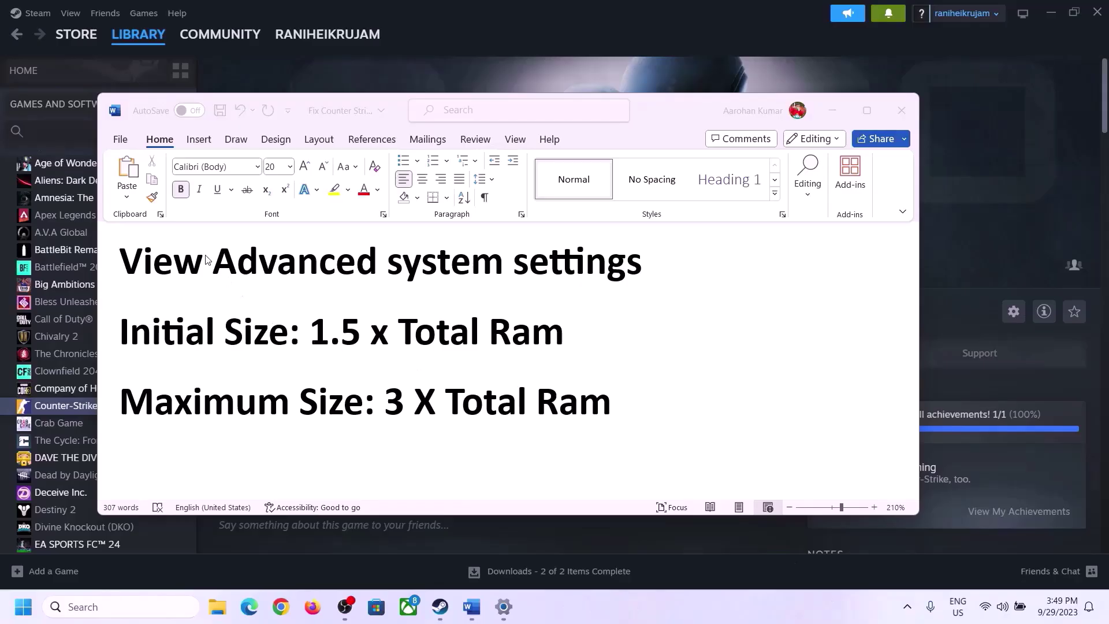
# Copy "View Advanced system settings" from the guide, search Windows for it, and open the matching Control Panel result
pyautogui.click(134, 266)
pyautogui.moveTo(132, 266); pyautogui.dragTo(616, 274)
pyautogui.hotkey('ctrl', 'c')
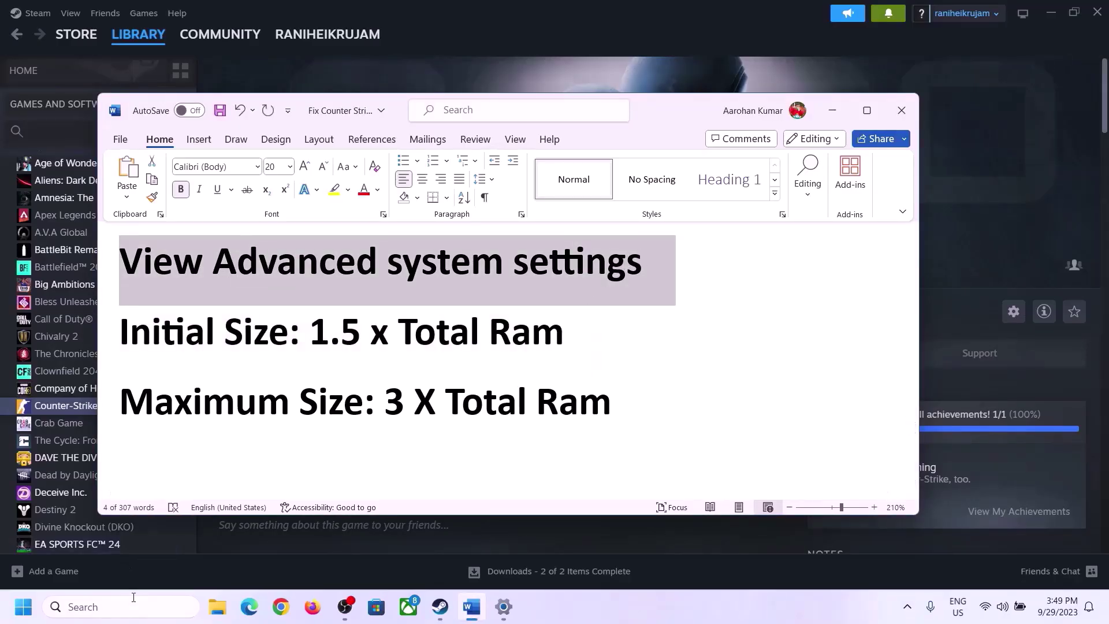
pyautogui.click(132, 607)
pyautogui.hotkey('ctrl', 'v')
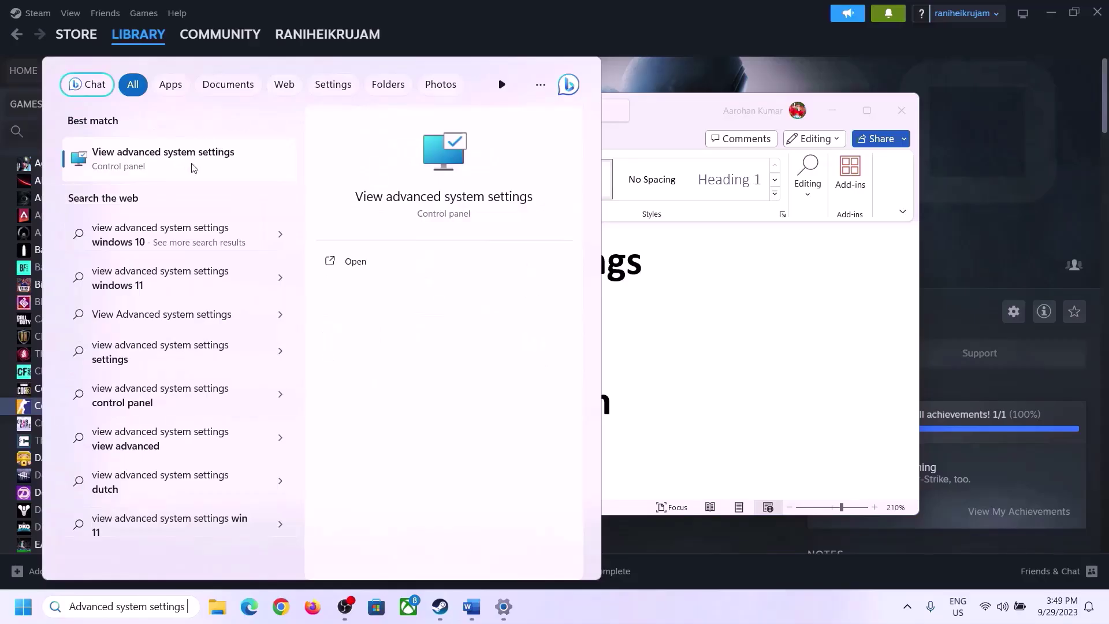
pyautogui.click(155, 167)
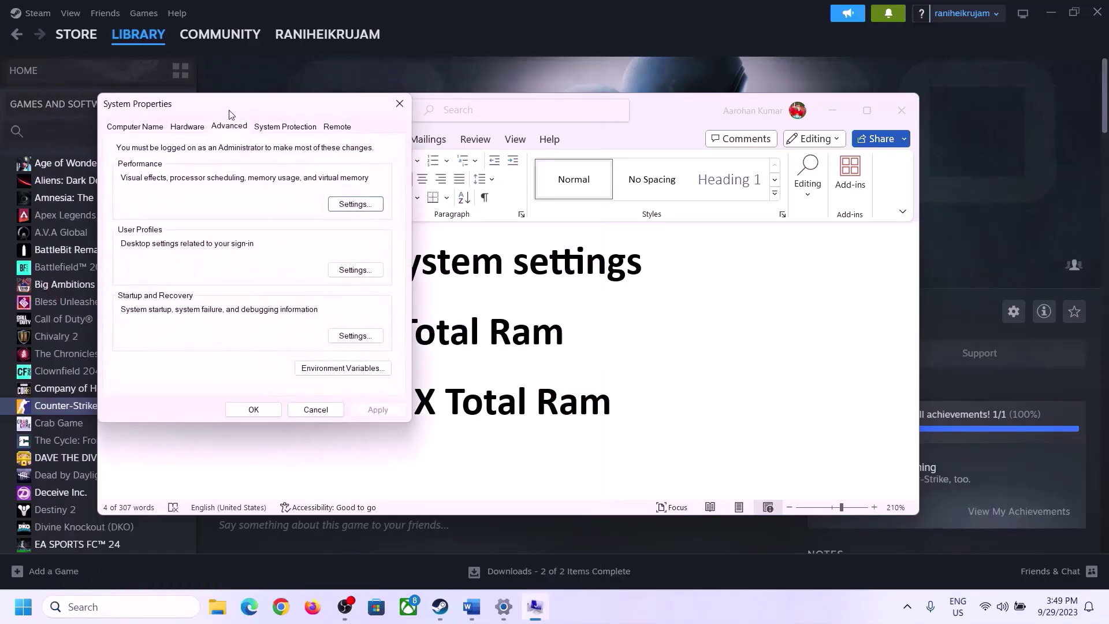
# Open the Virtual Memory settings, turn off automatic paging file management, and choose a custom size for drive C
pyautogui.moveTo(231, 114); pyautogui.dragTo(495, 197)
pyautogui.click(622, 295)
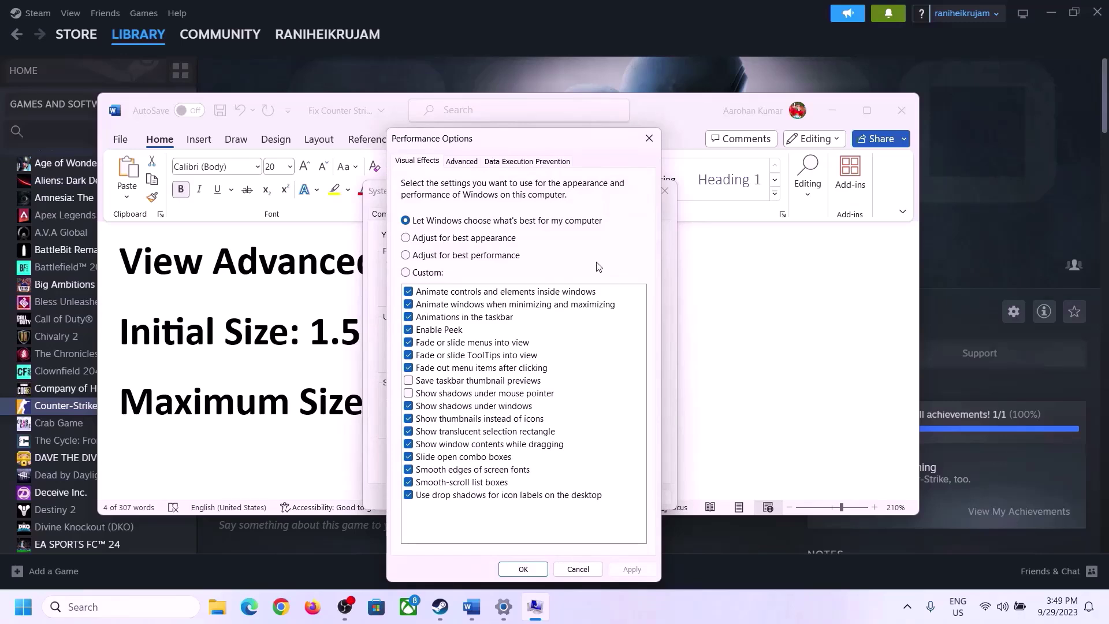
pyautogui.click(462, 162)
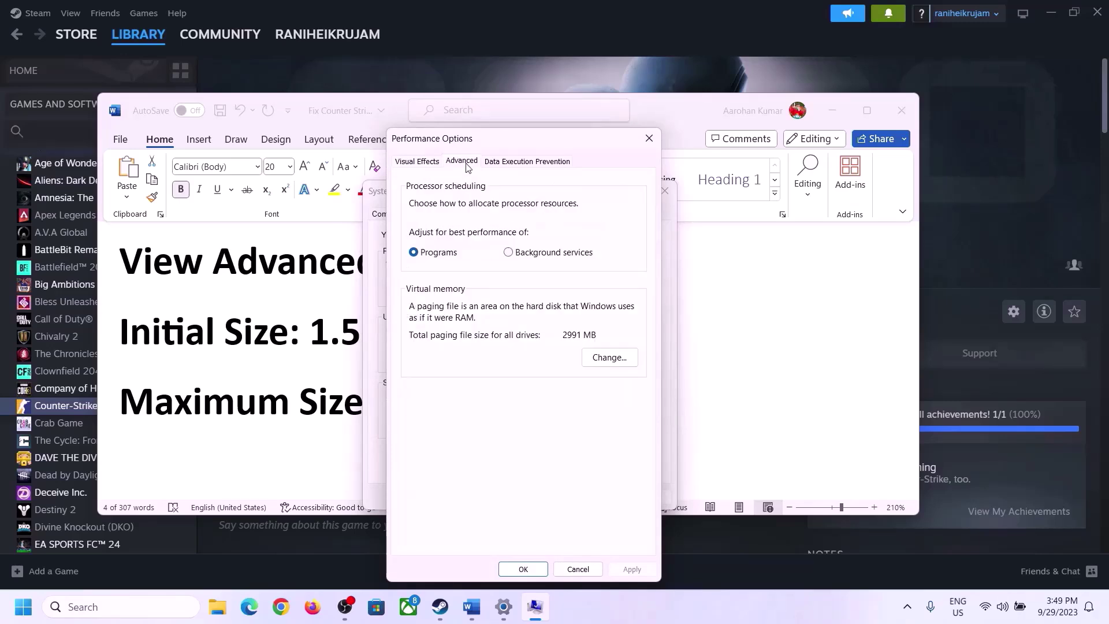
pyautogui.click(614, 359)
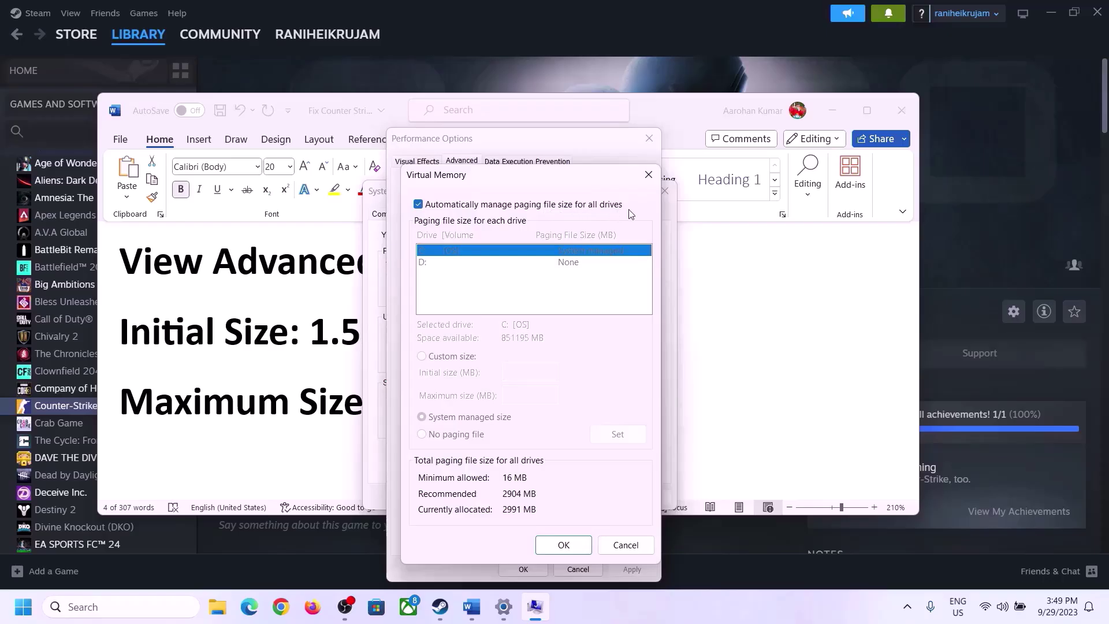
pyautogui.click(418, 205)
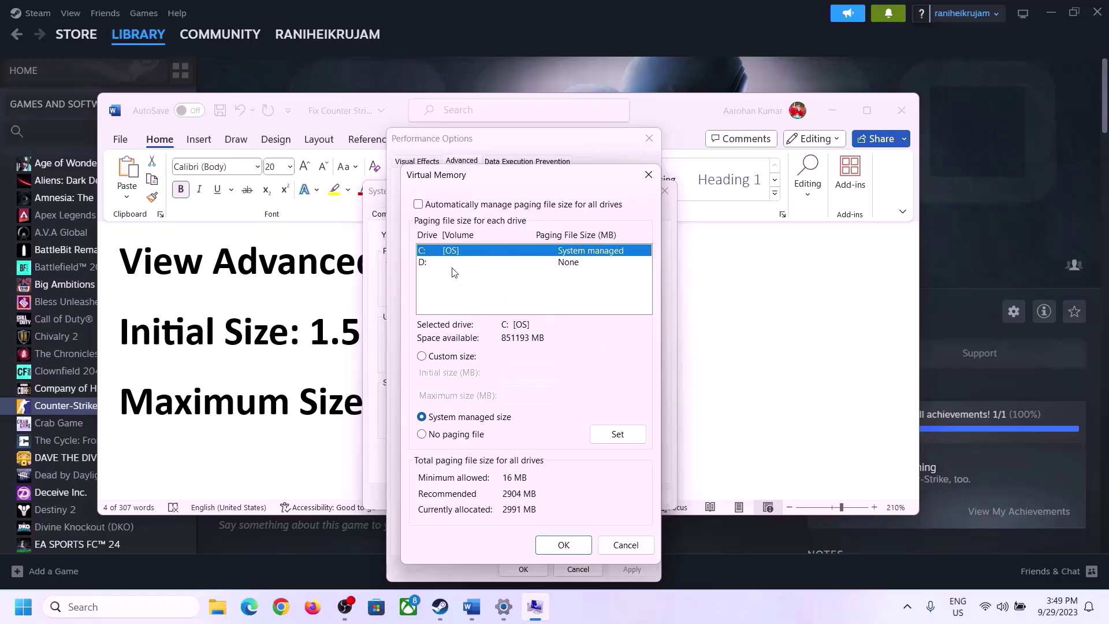
pyautogui.click(422, 357)
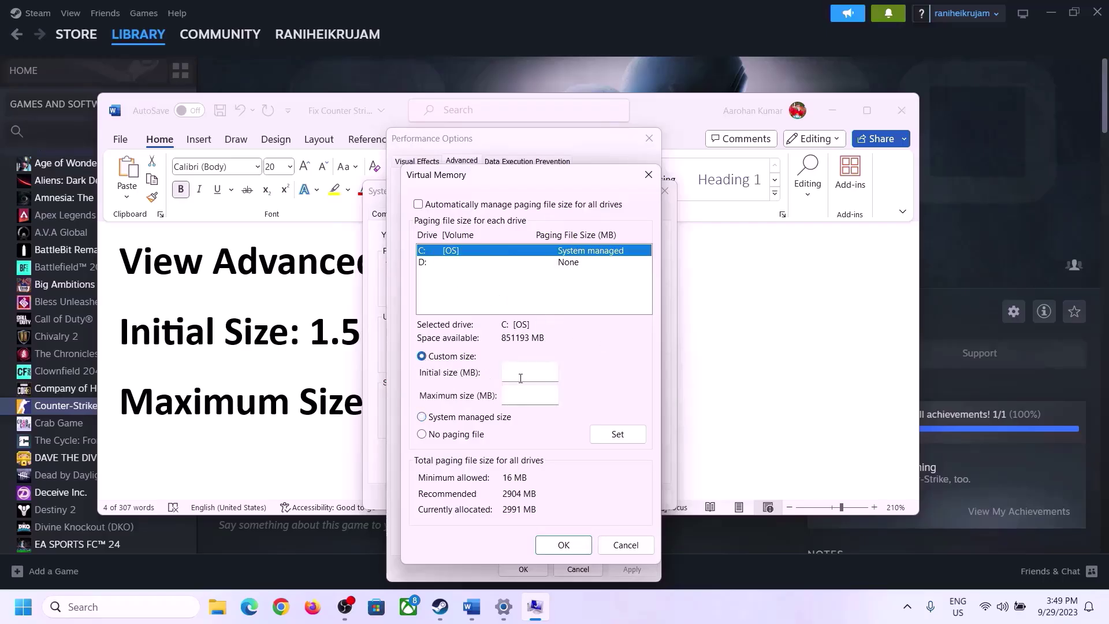
# Highlight the "1.5 x Total Ram" formula in the guide and check the installed RAM on the system's About page
pyautogui.click(325, 355)
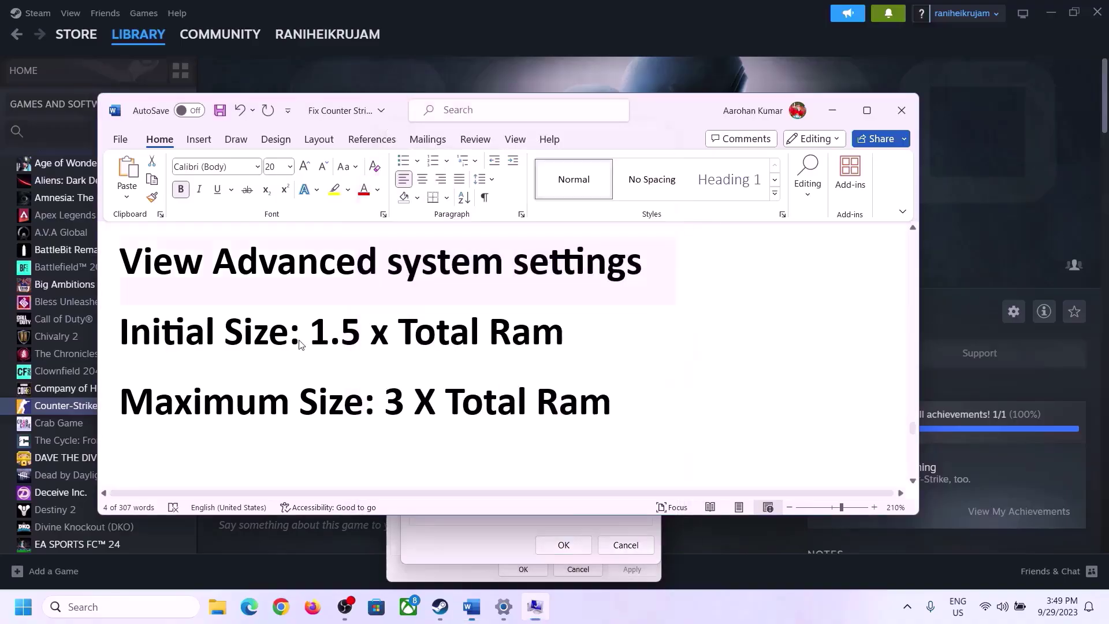
pyautogui.moveTo(320, 335); pyautogui.dragTo(513, 345)
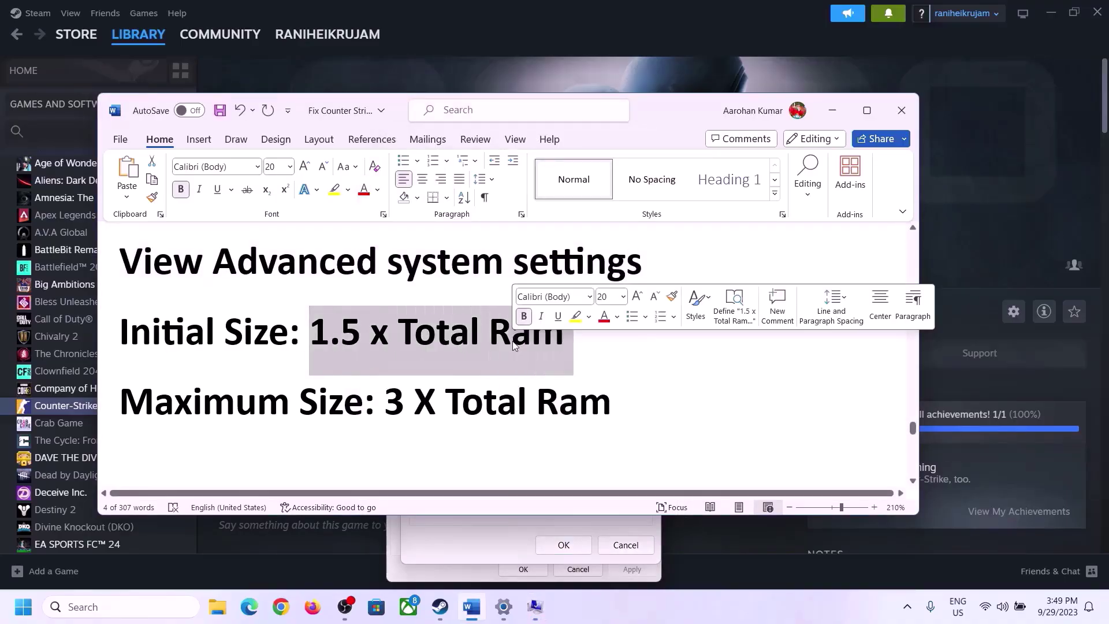
pyautogui.click(503, 607)
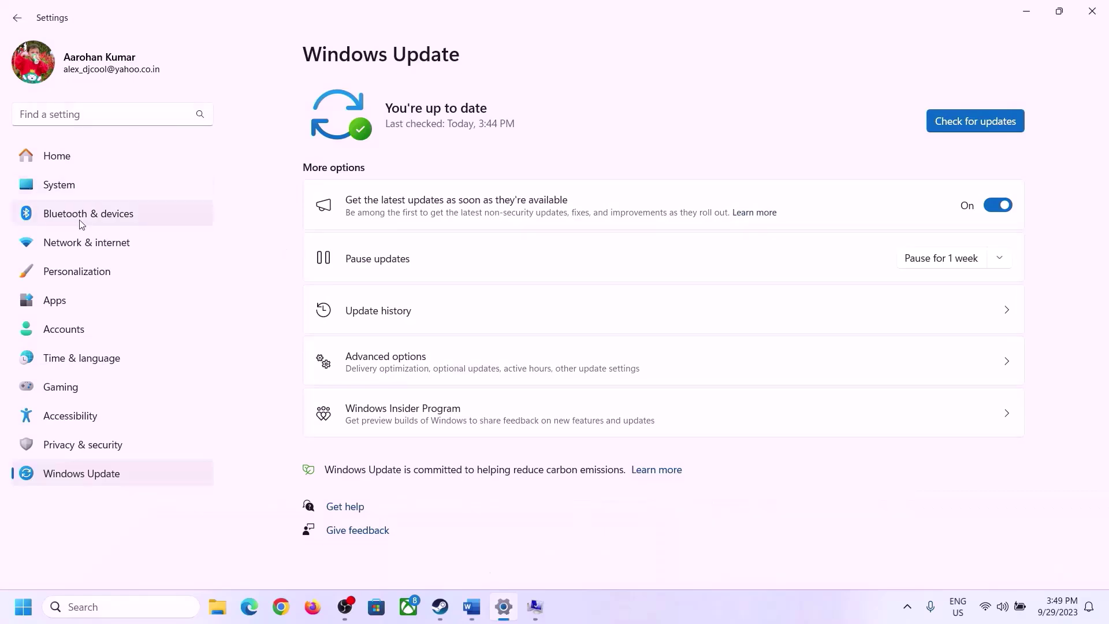
pyautogui.click(51, 189)
pyautogui.scroll(-8, 408, 413)
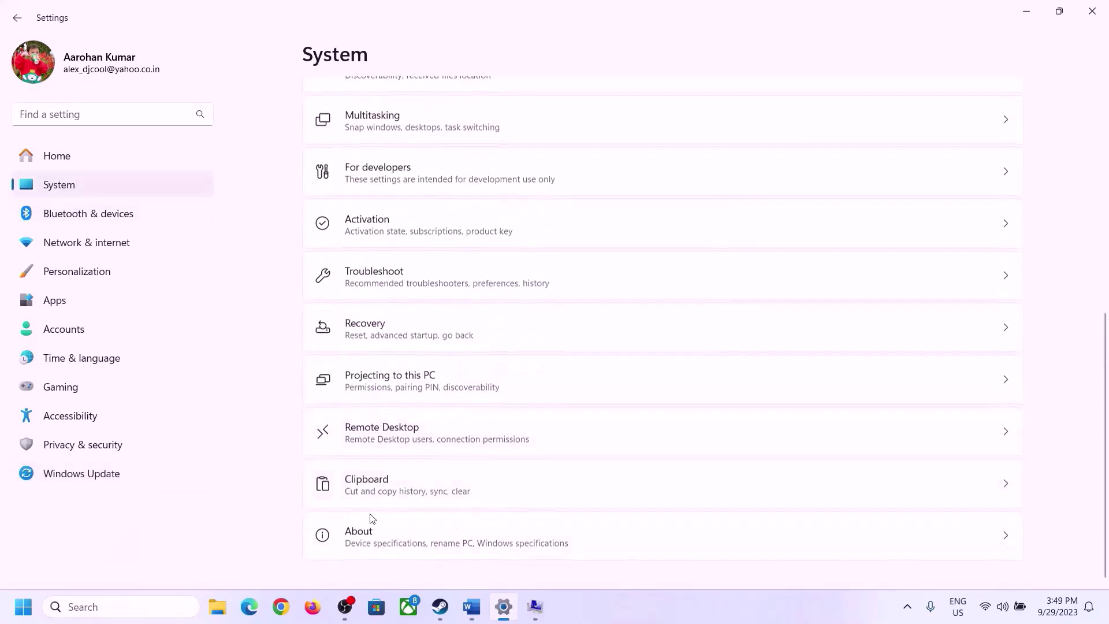
pyautogui.click(365, 549)
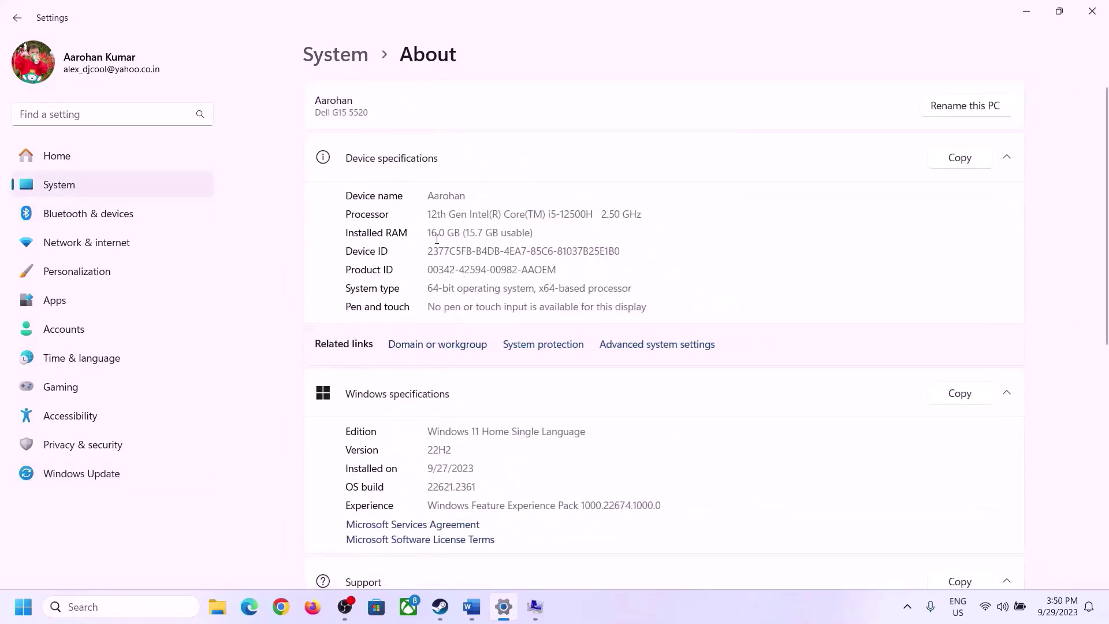
pyautogui.moveTo(439, 231); pyautogui.dragTo(428, 232)
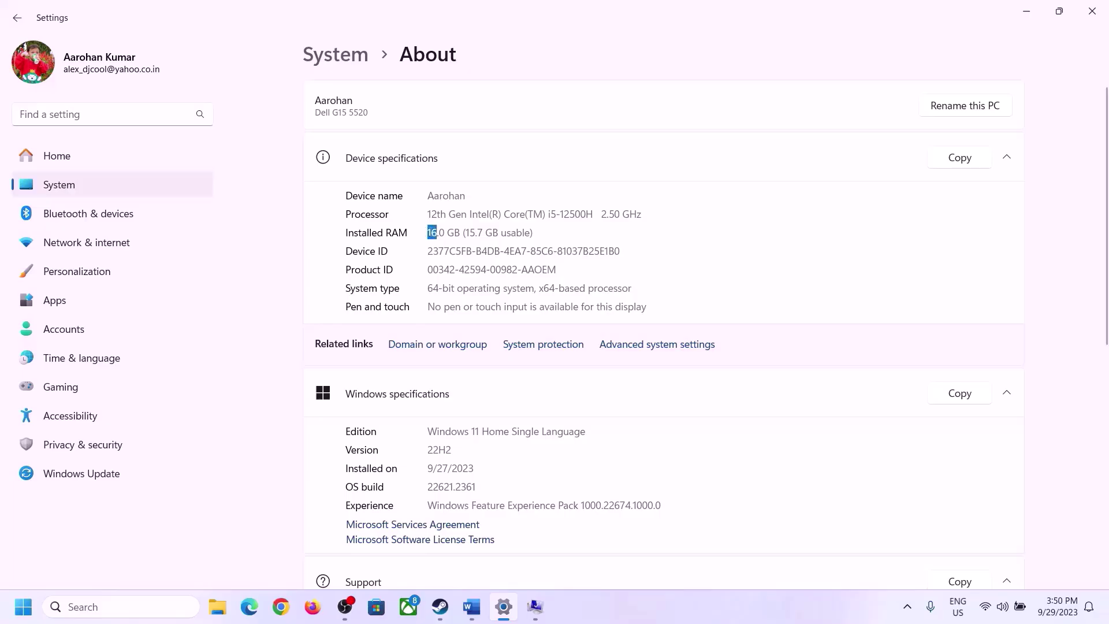
pyautogui.click(436, 231)
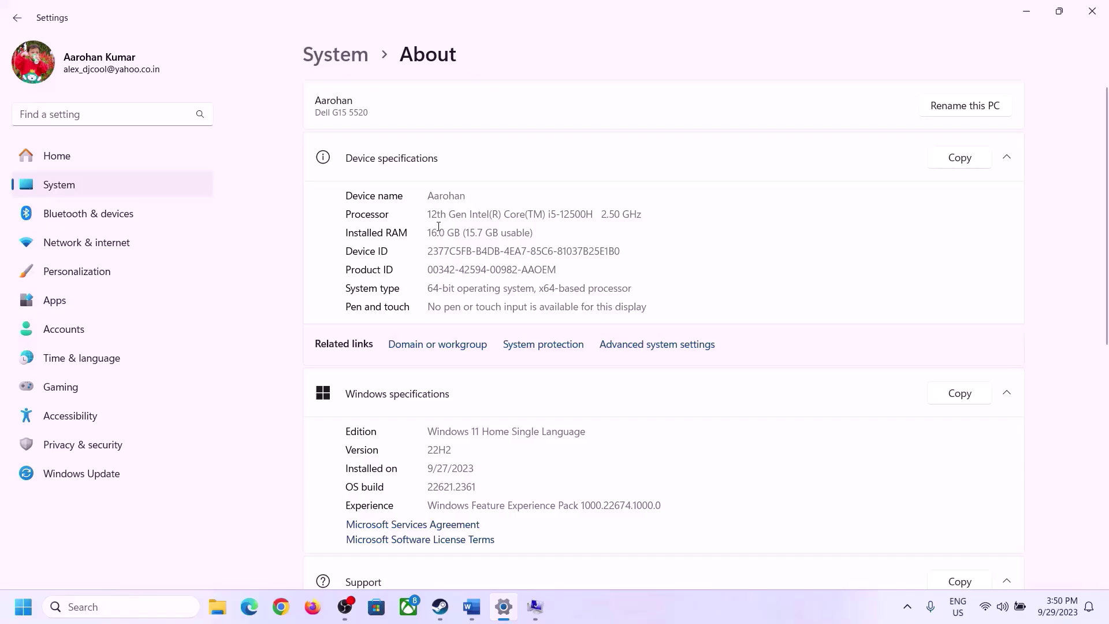
pyautogui.moveTo(438, 231); pyautogui.dragTo(426, 232)
# Run calc to open Calculator beside the Virtual Memory dialog, and bring the guide into view behind it
pyautogui.click(535, 607)
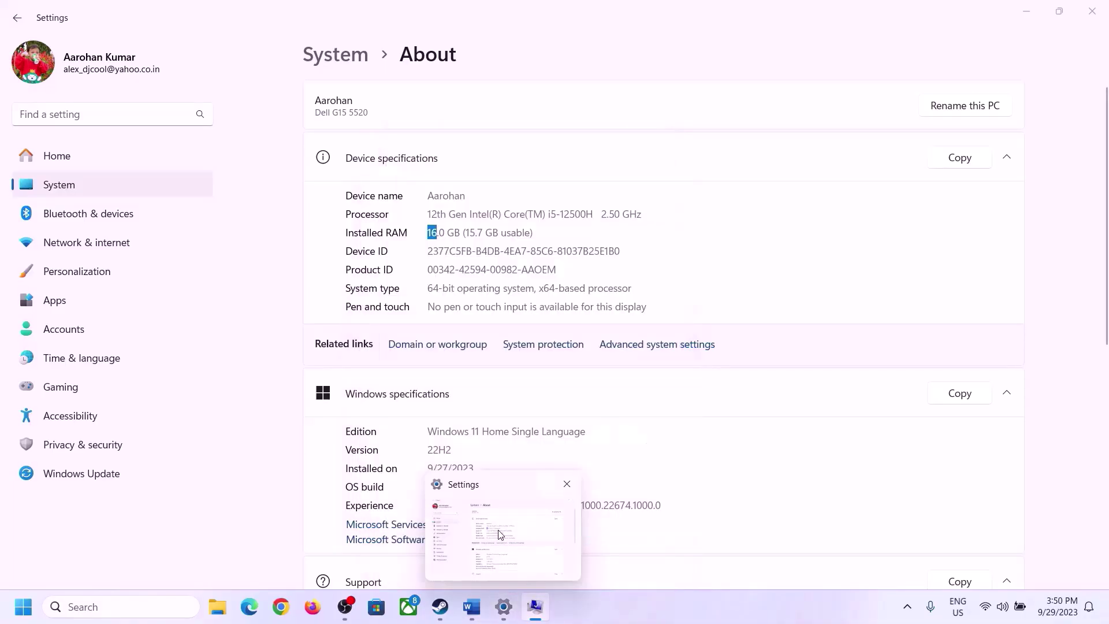
pyautogui.click(500, 535)
pyautogui.press('super+r')
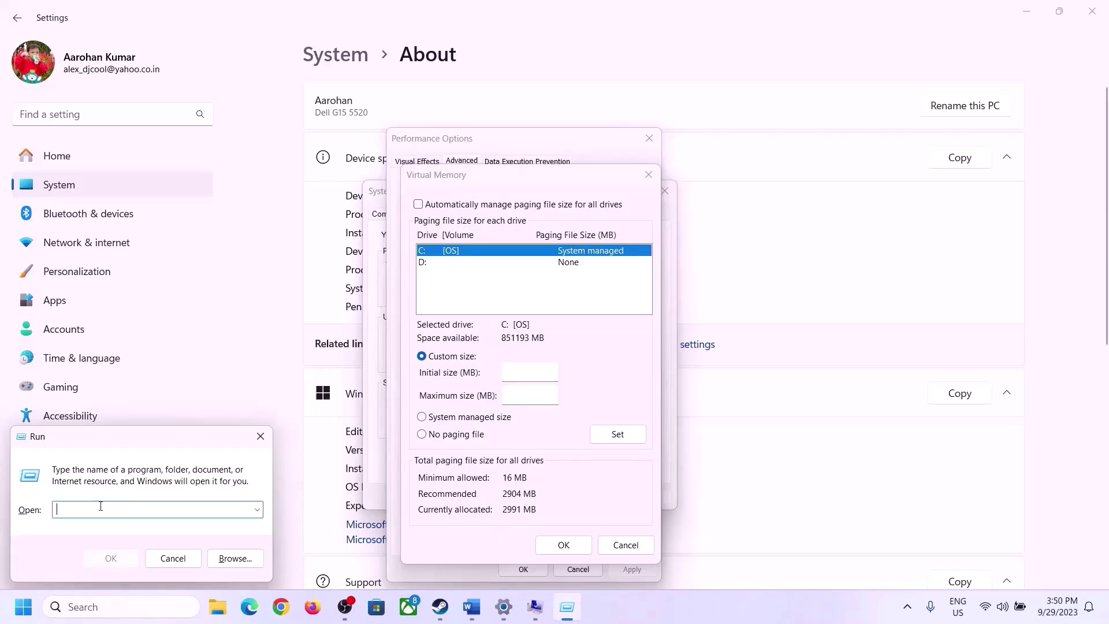
pyautogui.write('ca')
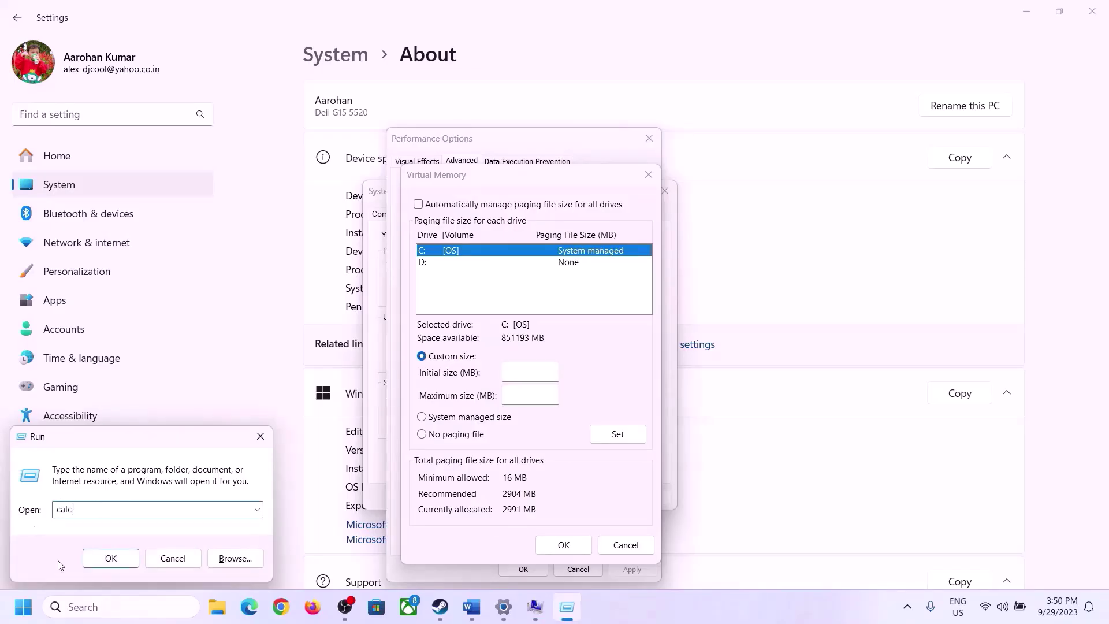
pyautogui.write('lc')
pyautogui.click(110, 558)
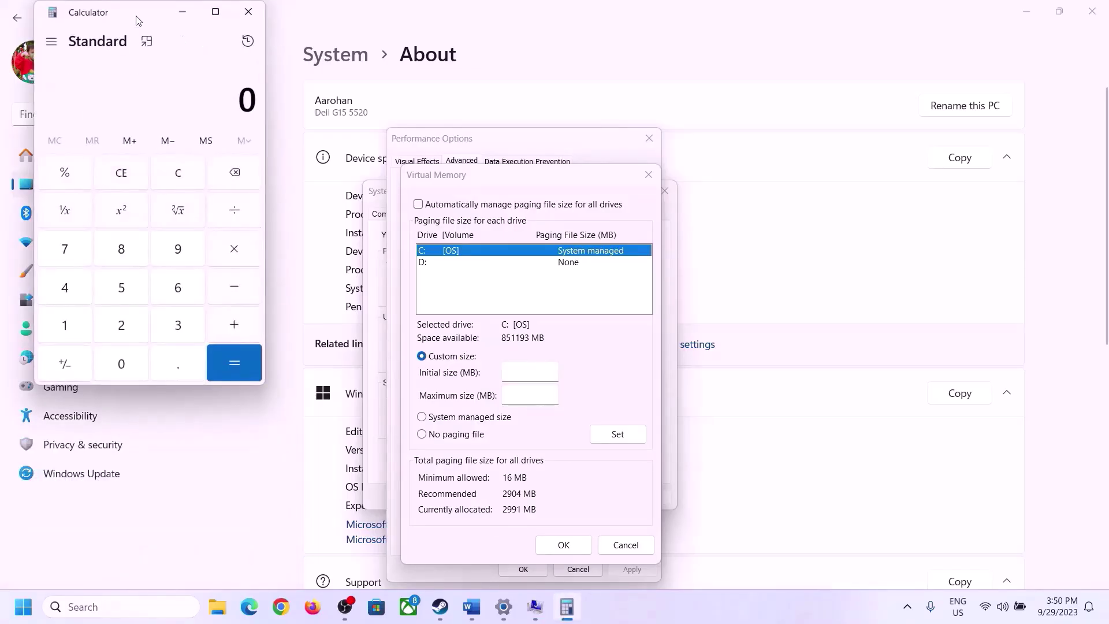
pyautogui.moveTo(138, 21); pyautogui.dragTo(810, 190)
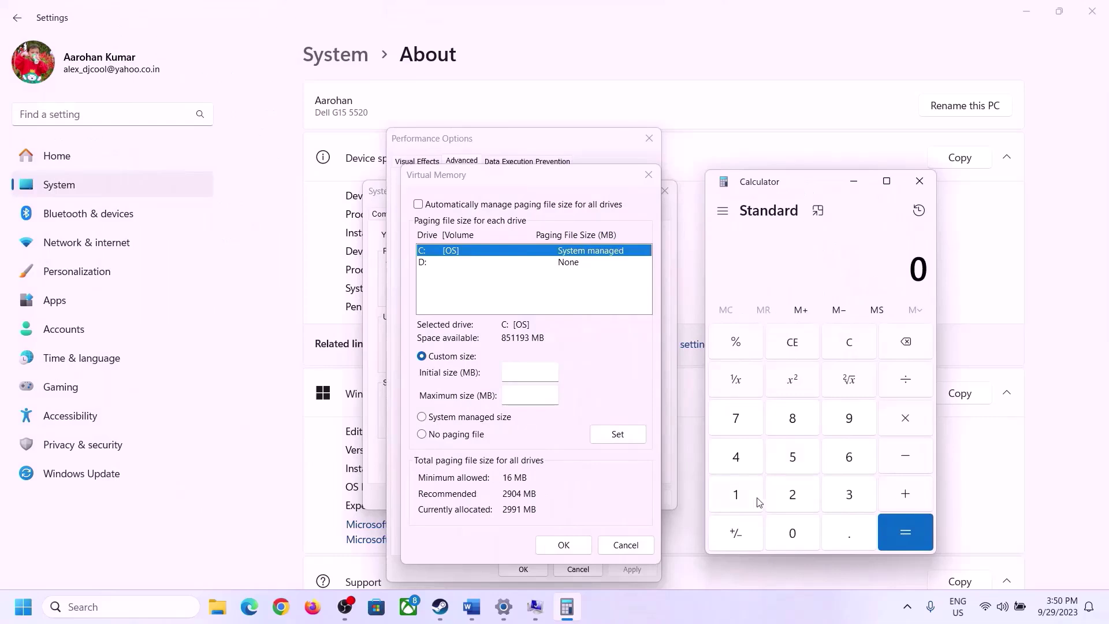
pyautogui.click(471, 606)
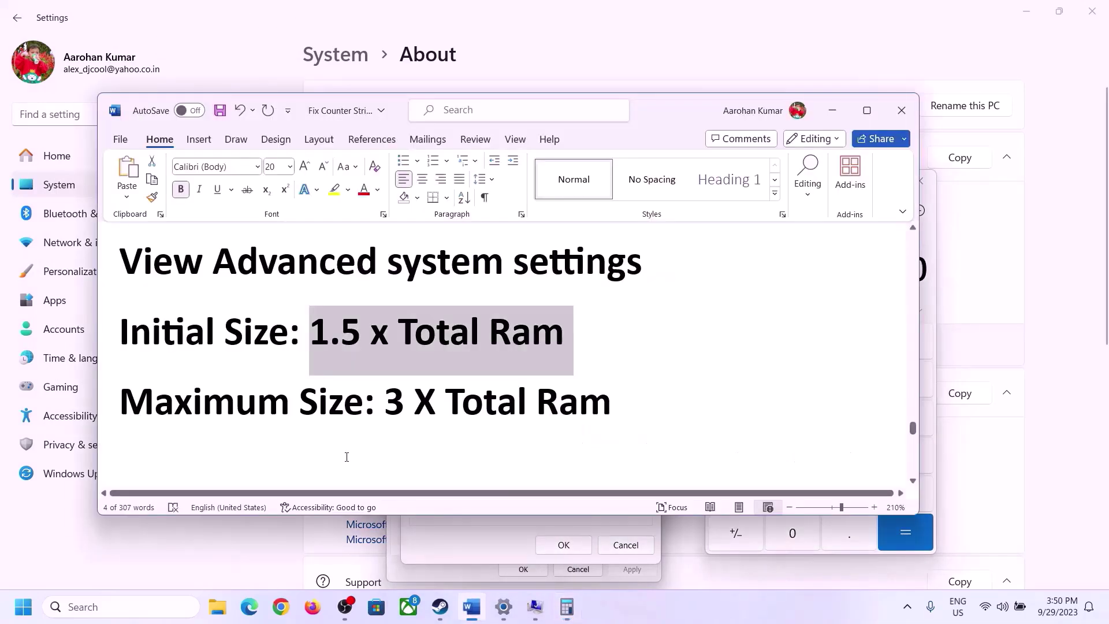
pyautogui.click(566, 606)
pyautogui.click(736, 495)
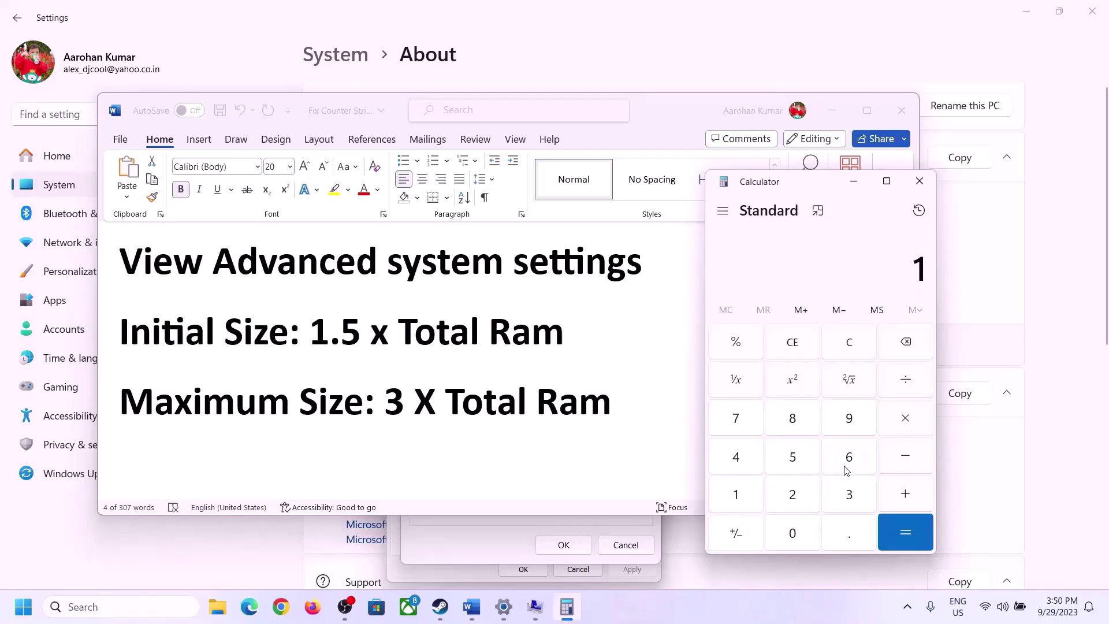
pyautogui.click(845, 465)
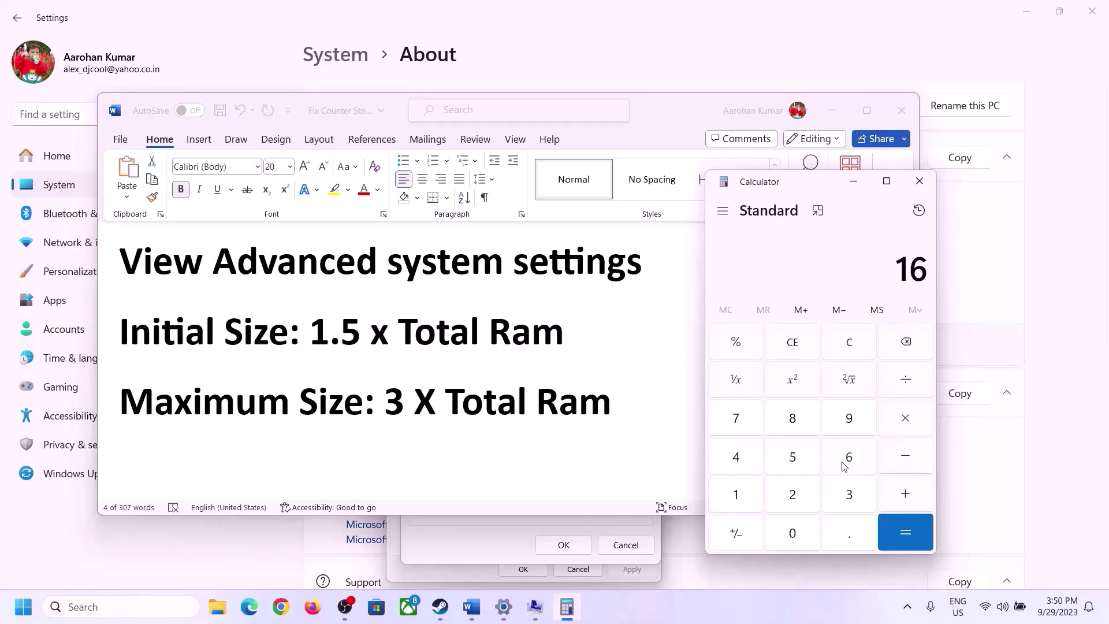
pyautogui.click(850, 353)
# Calculate 16 × 1024 in Calculator to convert the installed RAM to megabytes
pyautogui.click(744, 495)
pyautogui.click(846, 456)
pyautogui.click(905, 422)
pyautogui.click(735, 500)
pyautogui.click(796, 525)
pyautogui.click(795, 500)
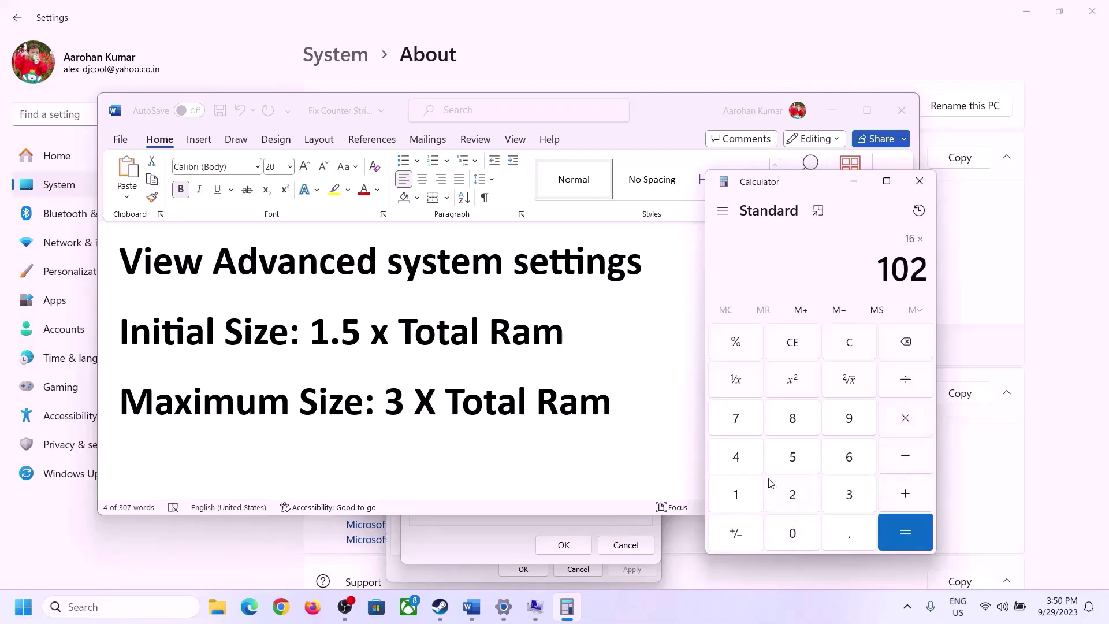
pyautogui.click(745, 469)
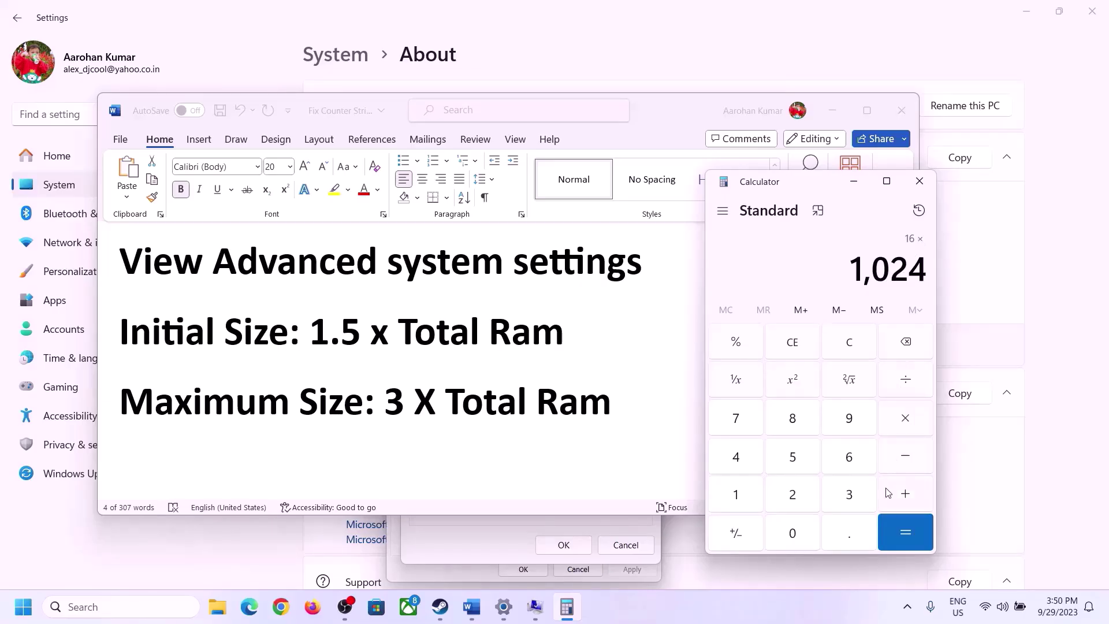
pyautogui.click(905, 532)
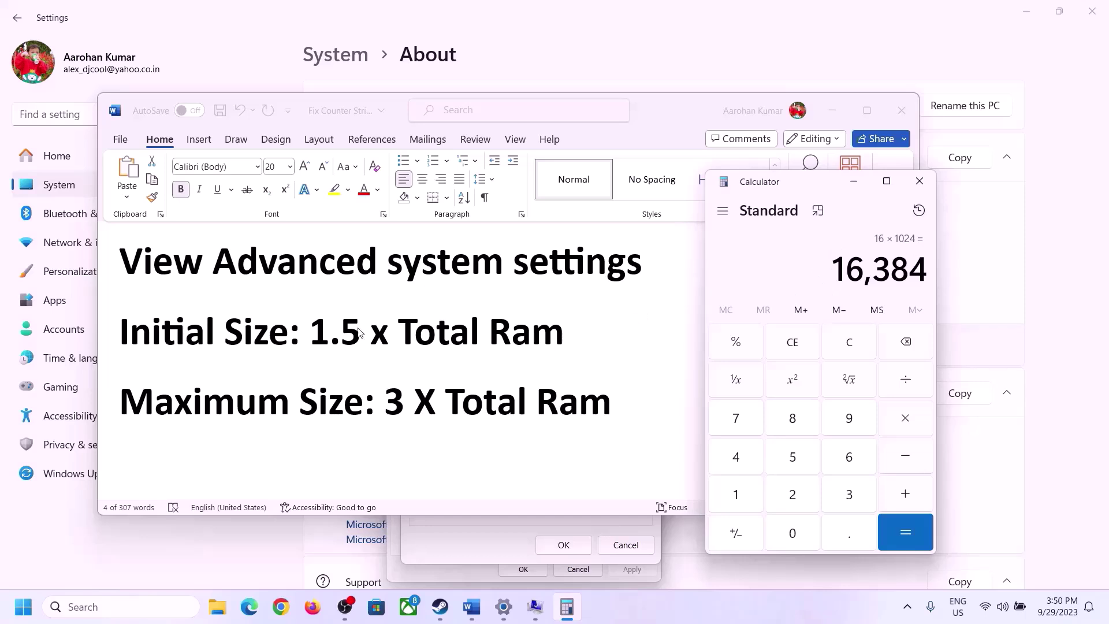
# Multiply the RAM size in megabytes by 1.5 to work out the initial paging file size
pyautogui.click(907, 424)
pyautogui.click(744, 495)
pyautogui.click(846, 542)
pyautogui.click(799, 462)
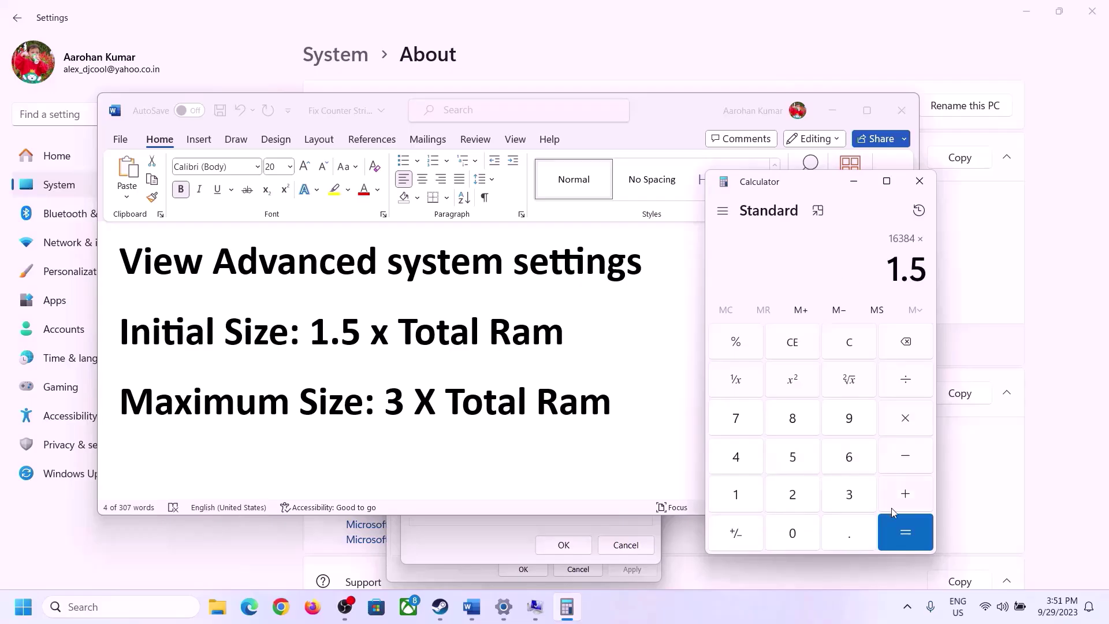
pyautogui.click(898, 517)
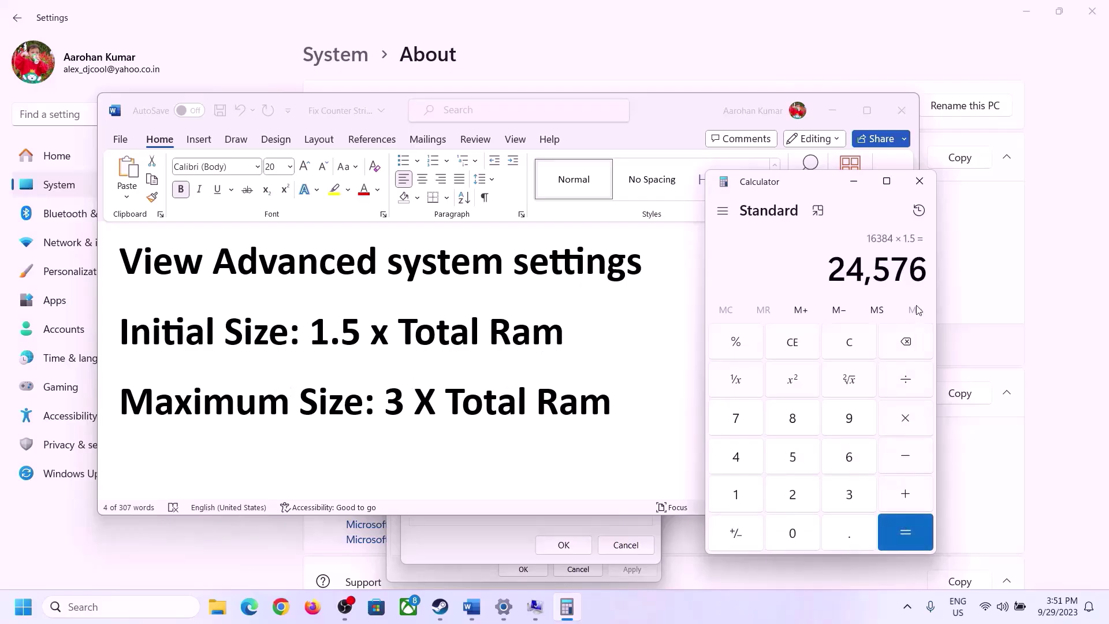
# Set the custom initial paging file size for drive C to 24576 MB
pyautogui.click(494, 537)
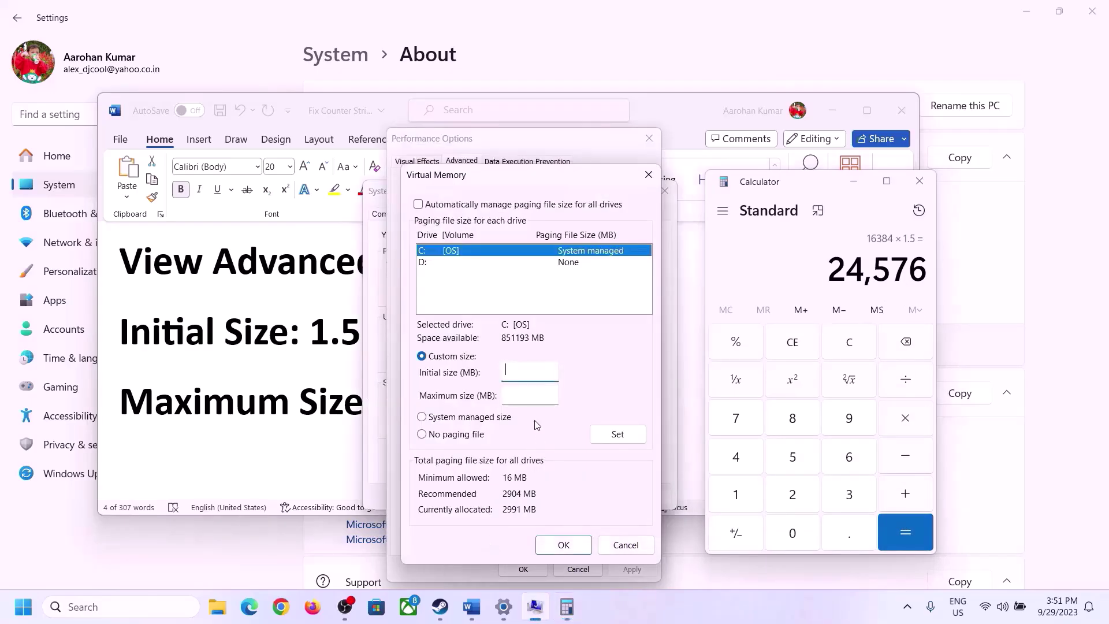
pyautogui.click(521, 370)
pyautogui.write('24576')
pyautogui.click(556, 395)
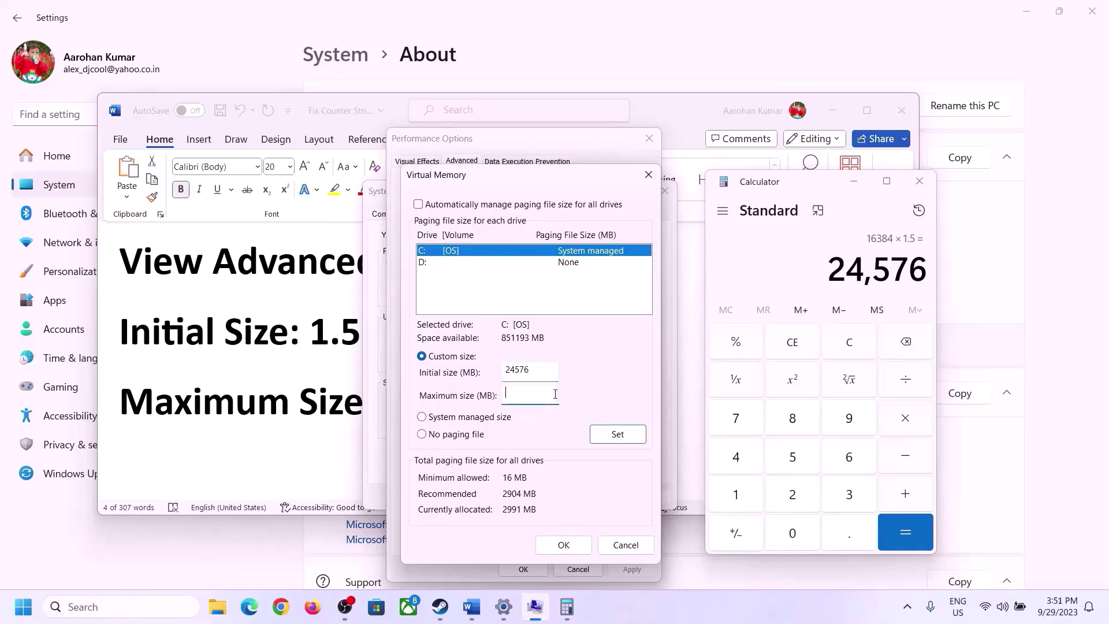
# Check the maximum size formula in the Word guide and clear the previous result in Calculator
pyautogui.click(317, 409)
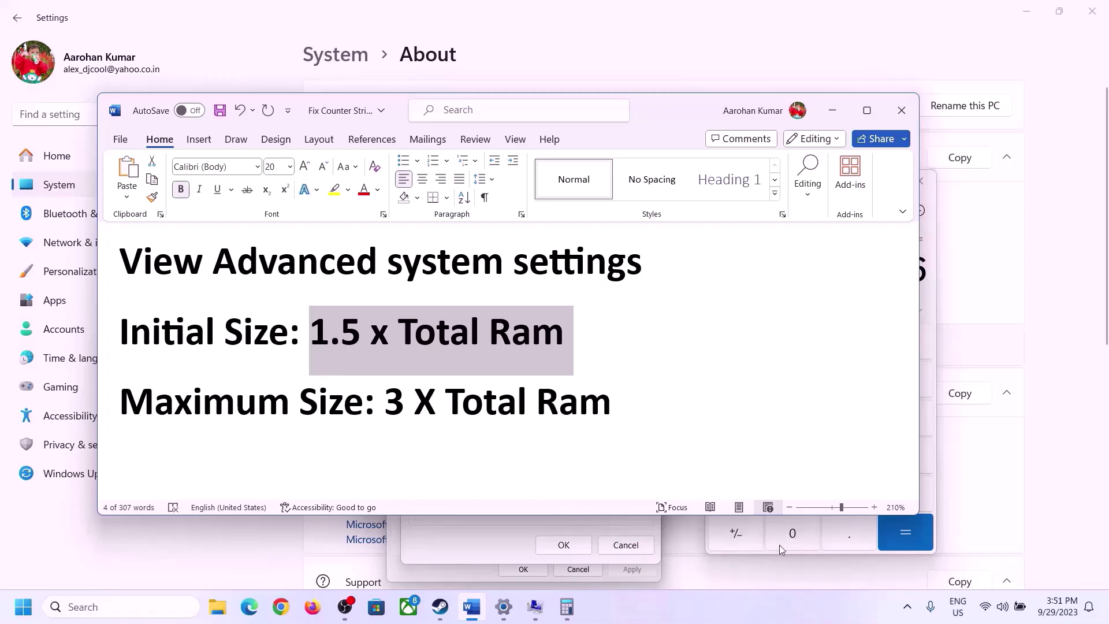
pyautogui.click(930, 299)
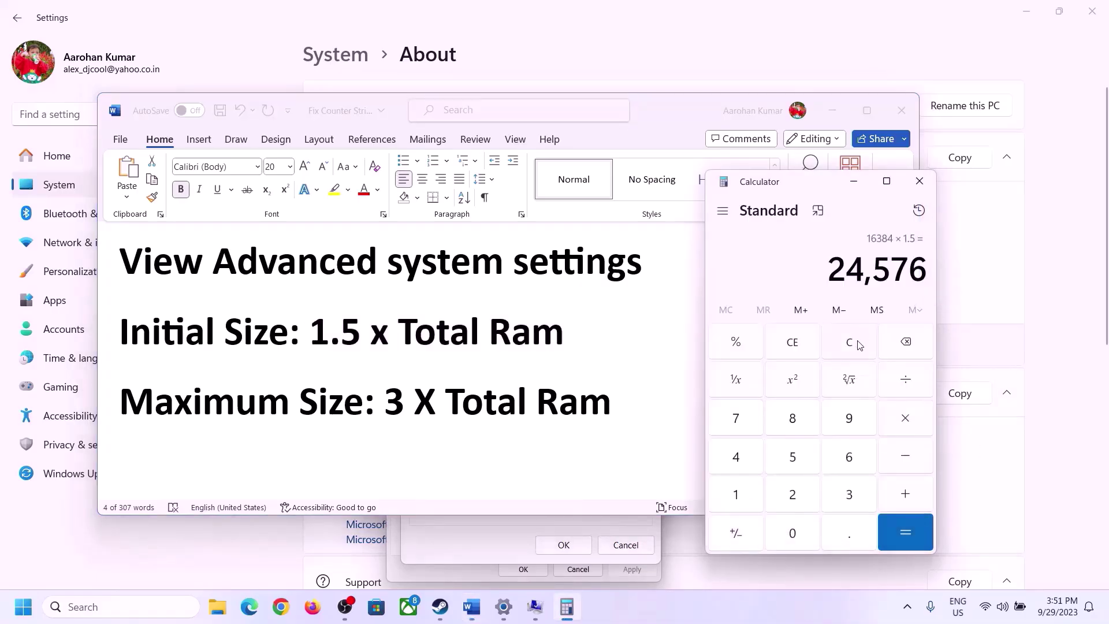
pyautogui.click(861, 342)
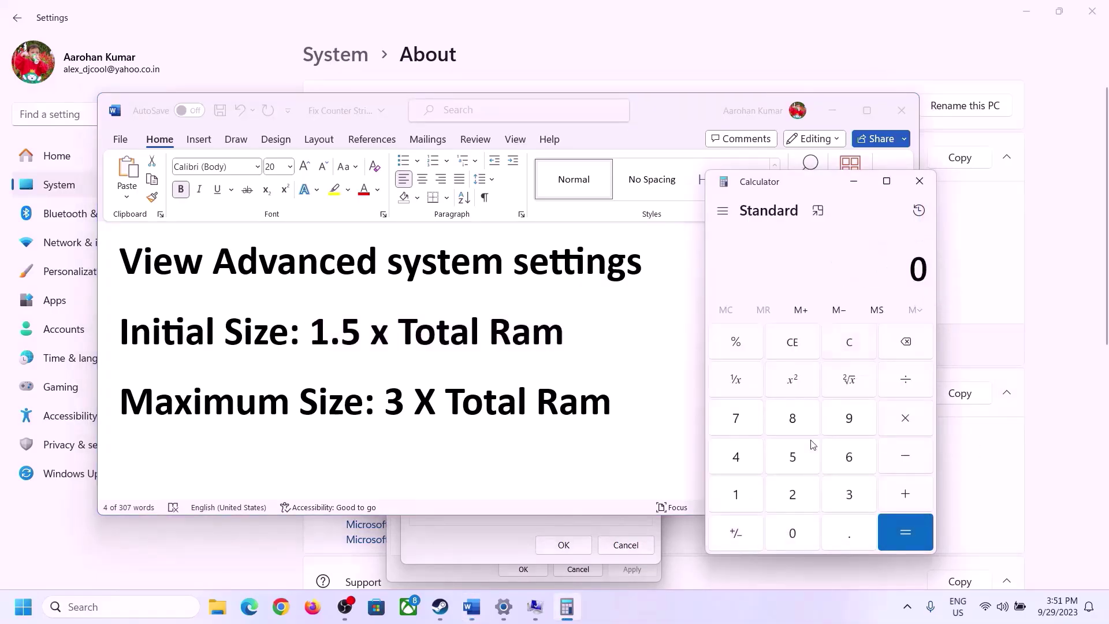
# Check the installed RAM in Settings and calculate 16 × 1024 in Calculator to get it in megabytes
pyautogui.click(503, 607)
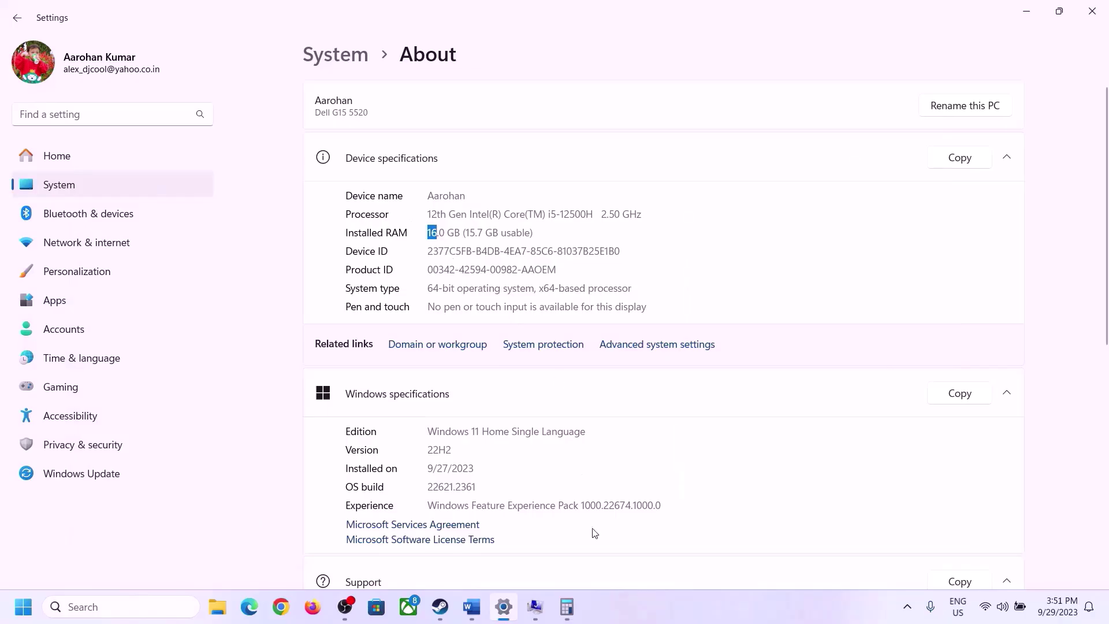
pyautogui.click(567, 607)
pyautogui.click(746, 491)
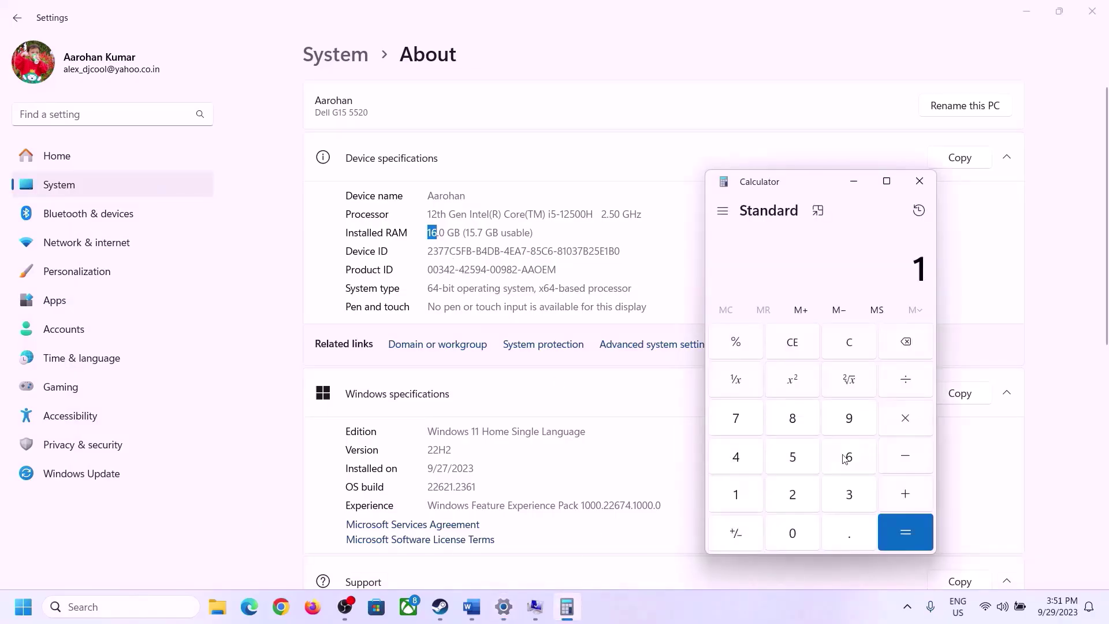
pyautogui.click(845, 458)
pyautogui.click(901, 419)
pyautogui.click(744, 490)
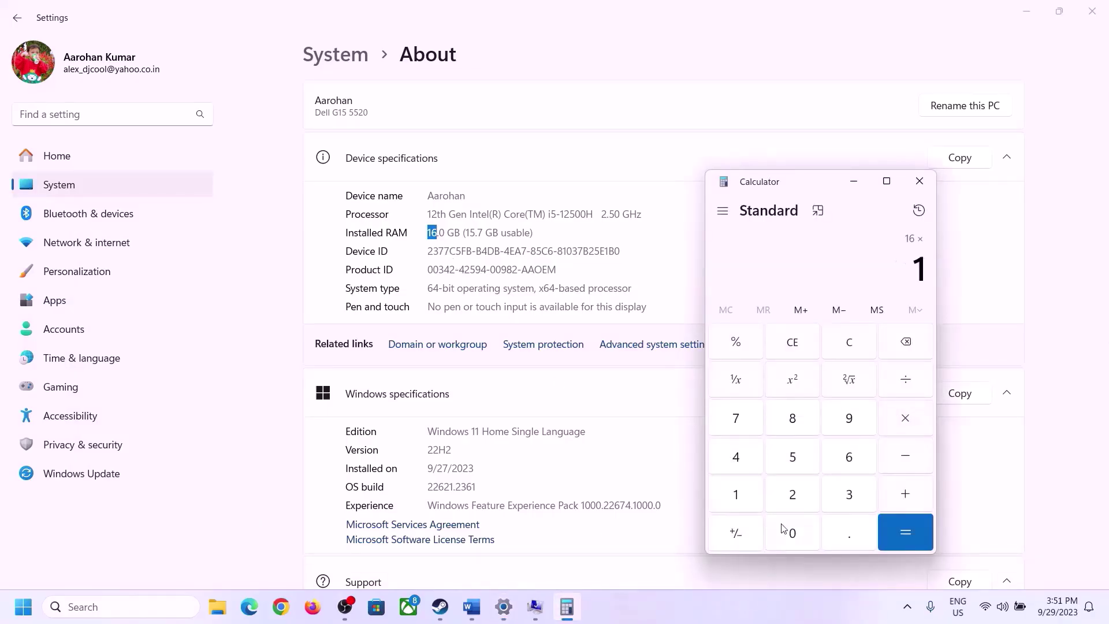
pyautogui.click(784, 529)
pyautogui.click(791, 493)
pyautogui.click(738, 456)
pyautogui.click(896, 535)
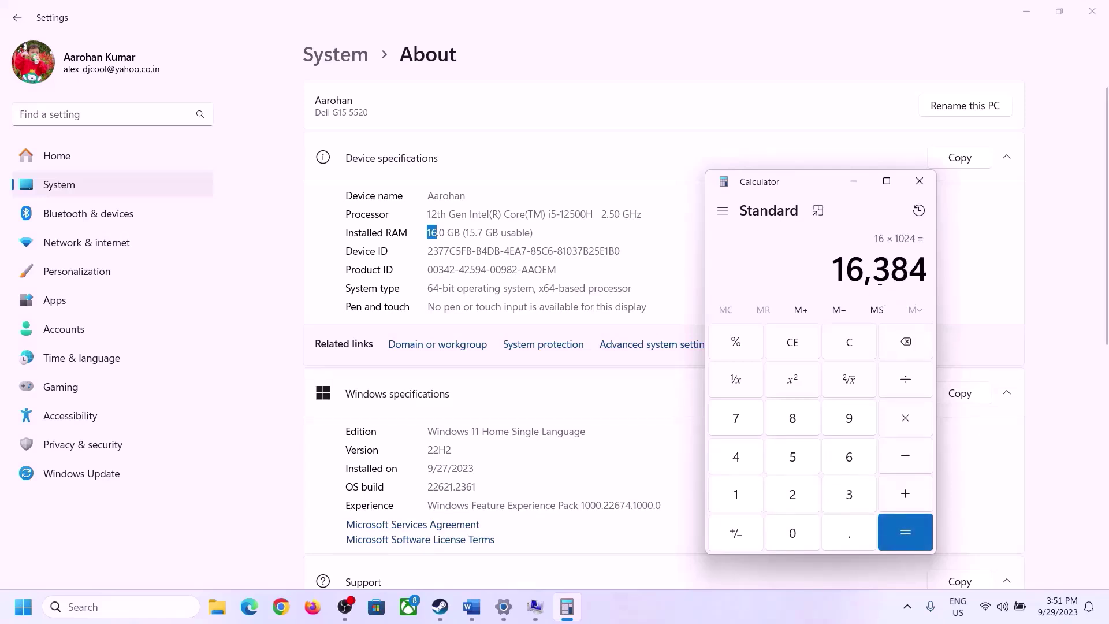
# Multiply the RAM size in megabytes by 3, following the guide's maximum size formula
pyautogui.click(465, 612)
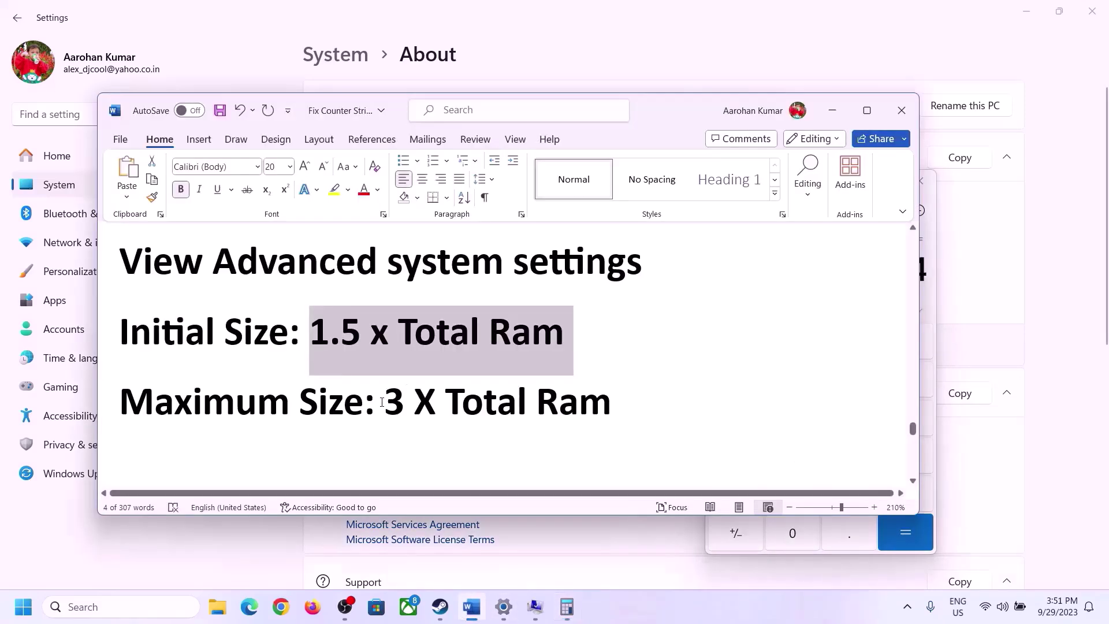
pyautogui.click(567, 607)
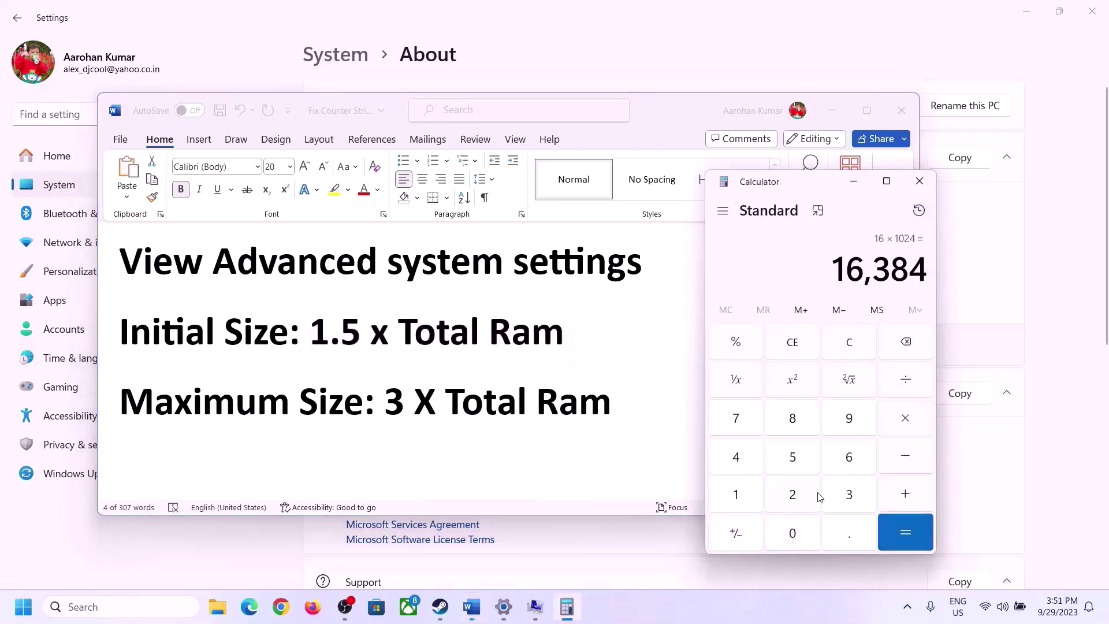
pyautogui.click(905, 420)
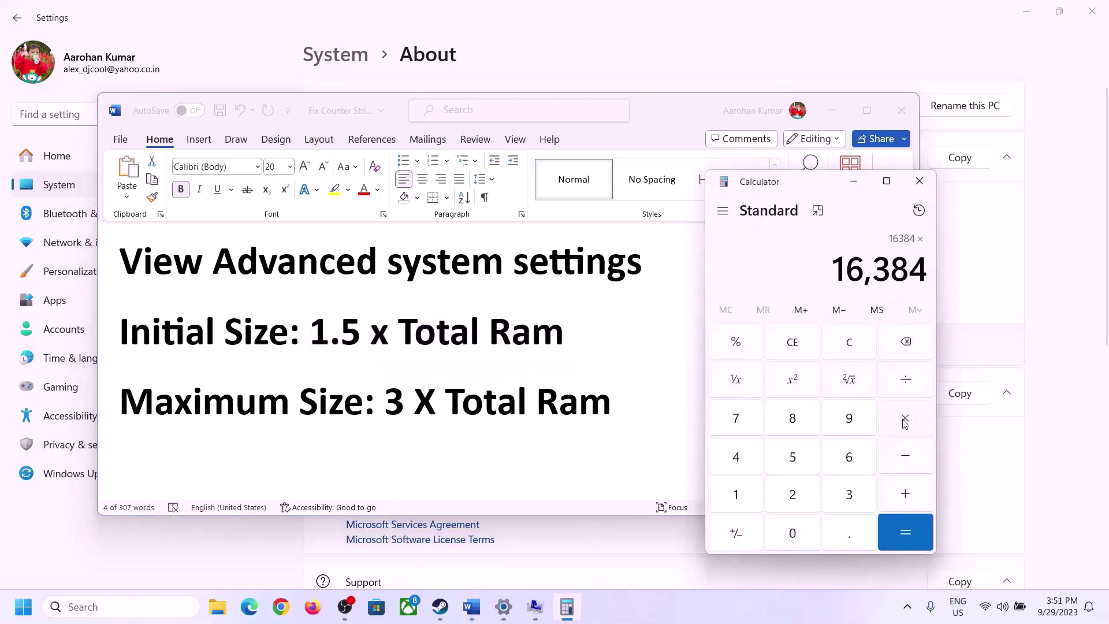
pyautogui.click(834, 498)
pyautogui.click(914, 529)
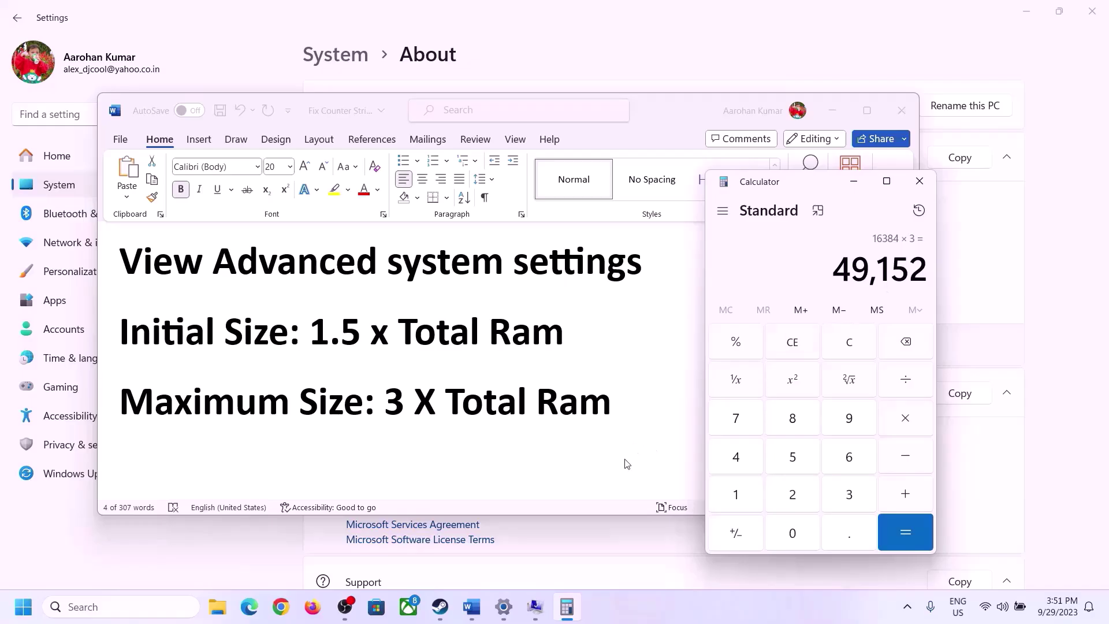
# Set drive C's maximum paging file size to 49152 MB, then apply and confirm the custom size in Virtual Memory
pyautogui.click(535, 611)
pyautogui.click(525, 399)
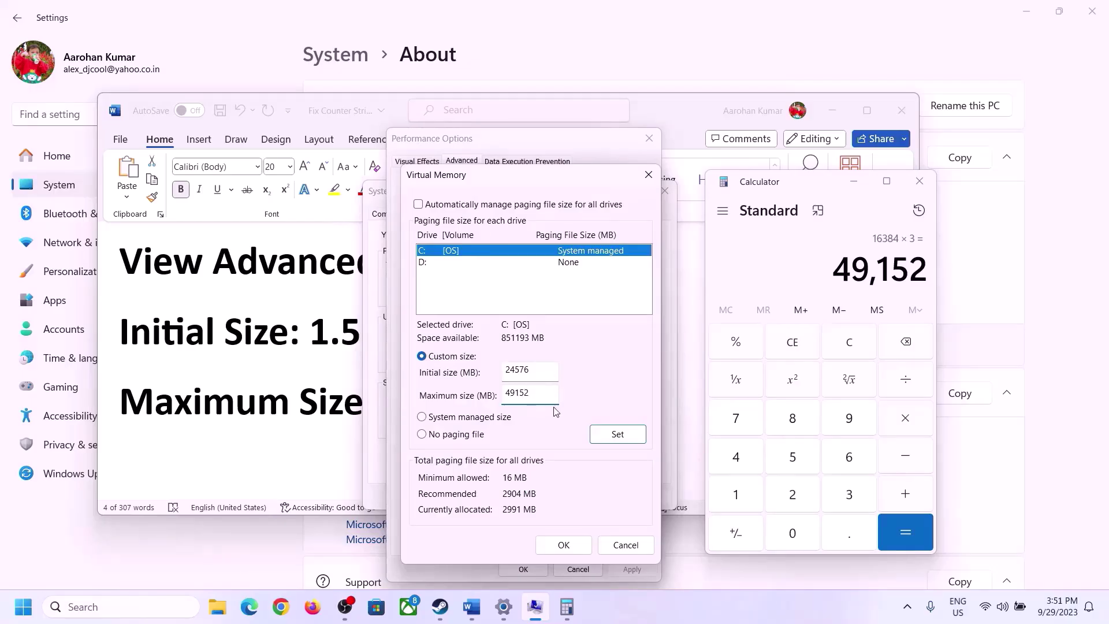
pyautogui.click(618, 434)
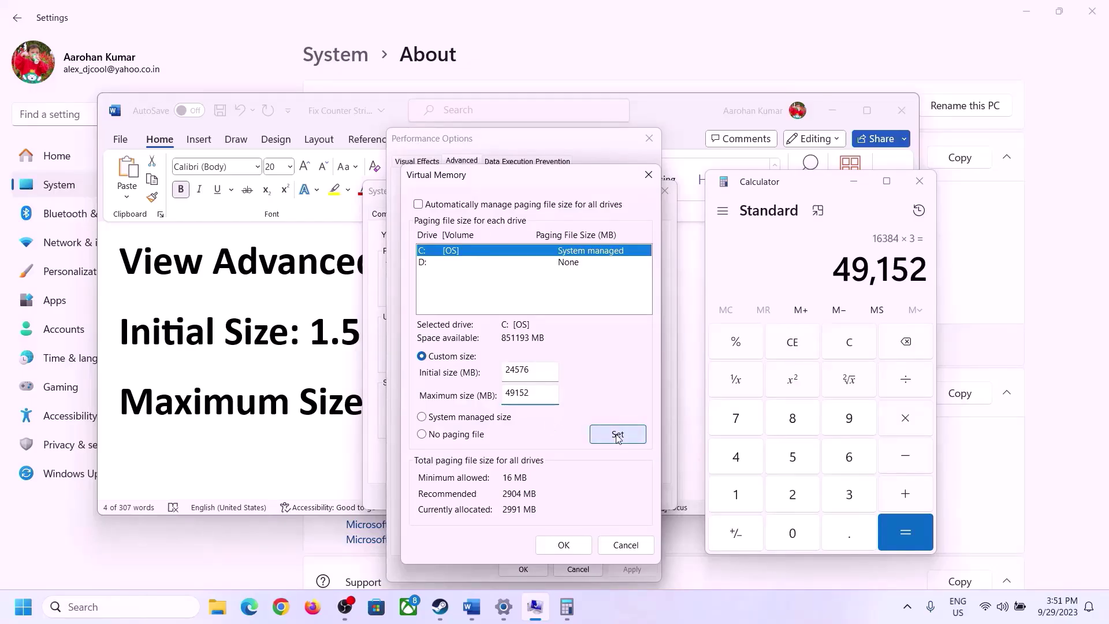
pyautogui.click(563, 545)
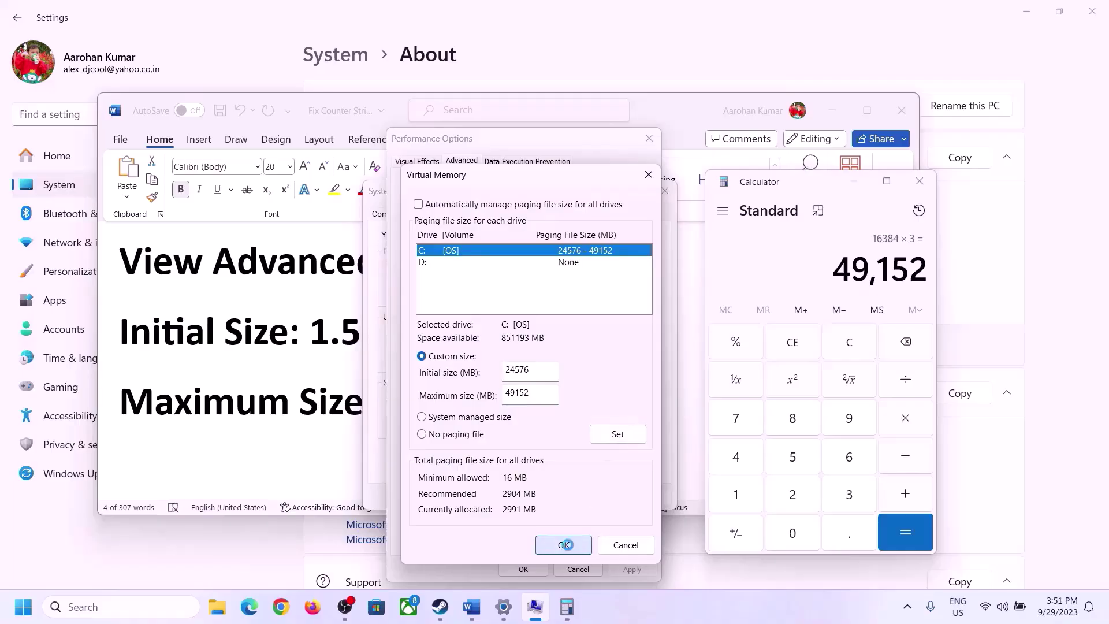
pyautogui.click(687, 354)
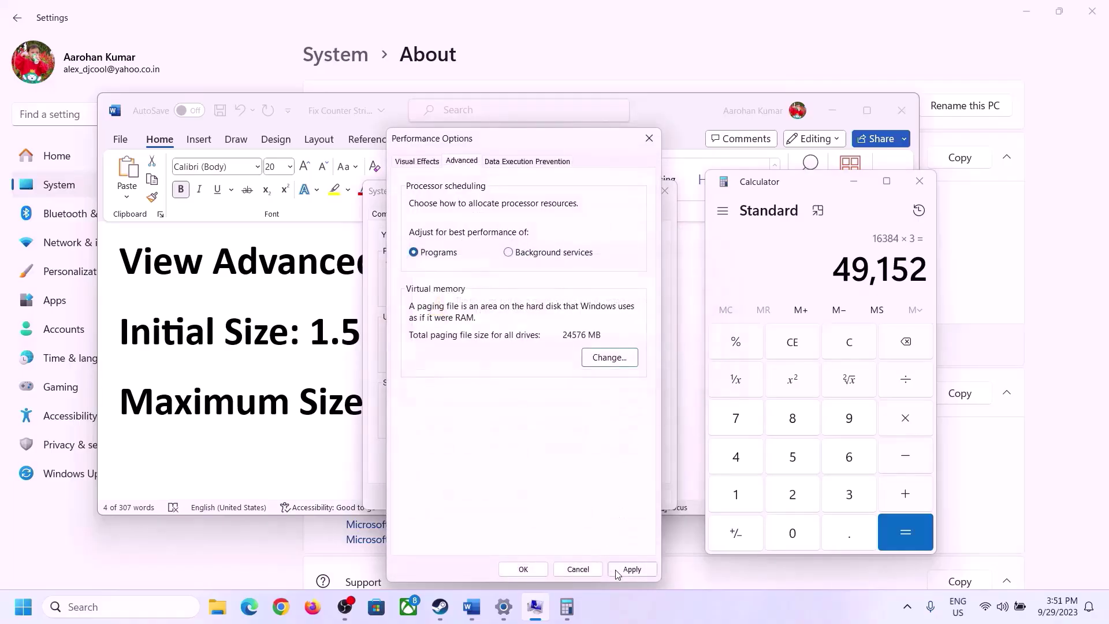
# Accept and close Performance Options and System Properties, dismissing the restart prompt without restarting
pyautogui.click(524, 570)
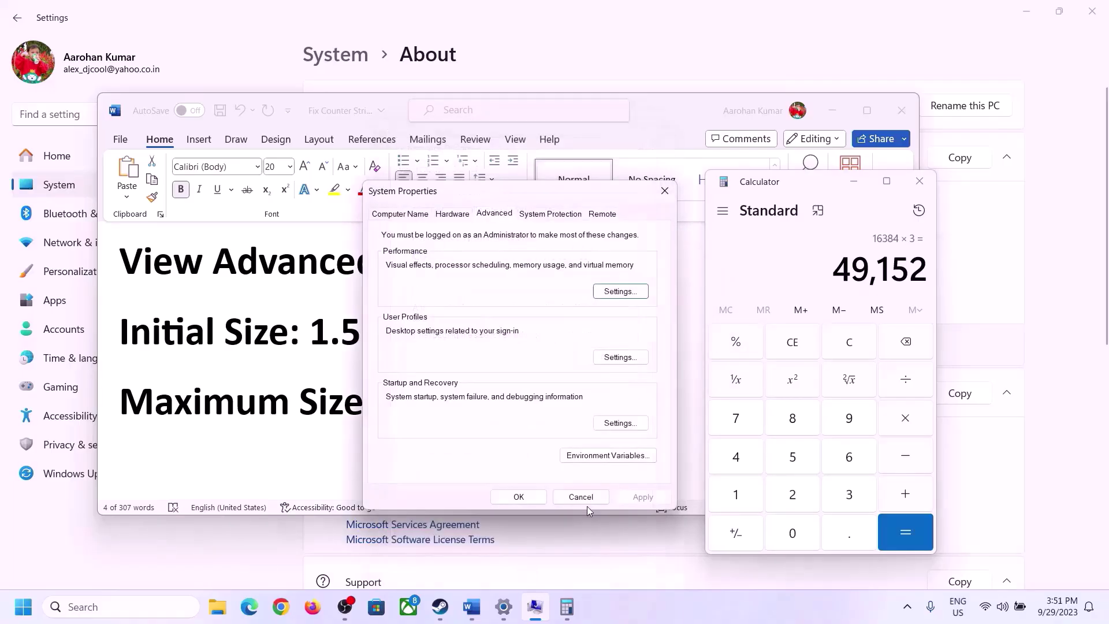
pyautogui.click(518, 497)
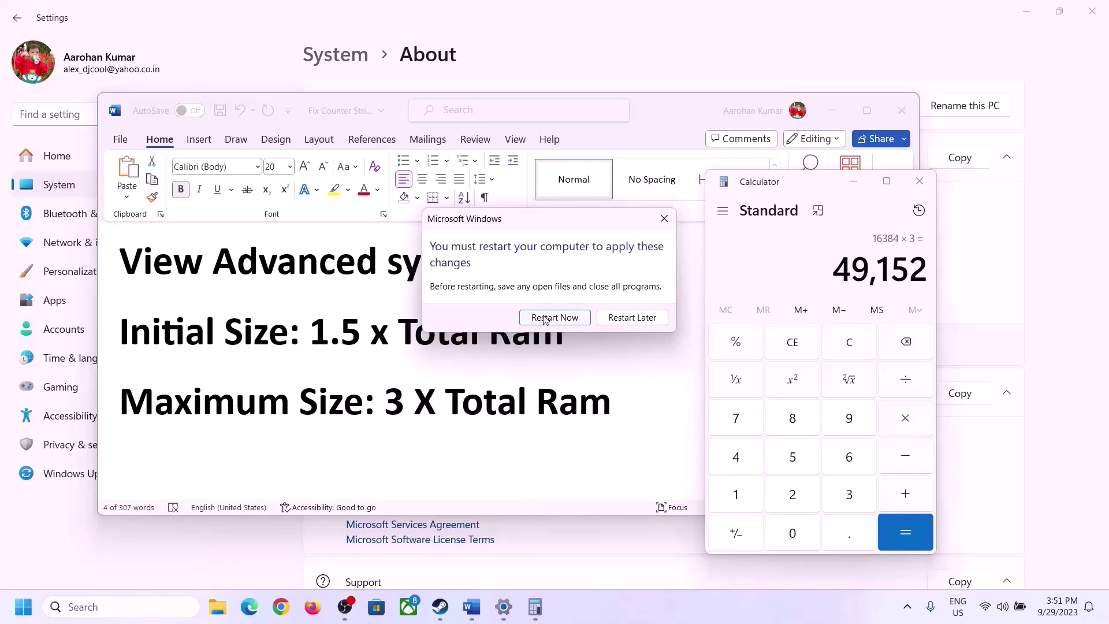
pyautogui.click(664, 219)
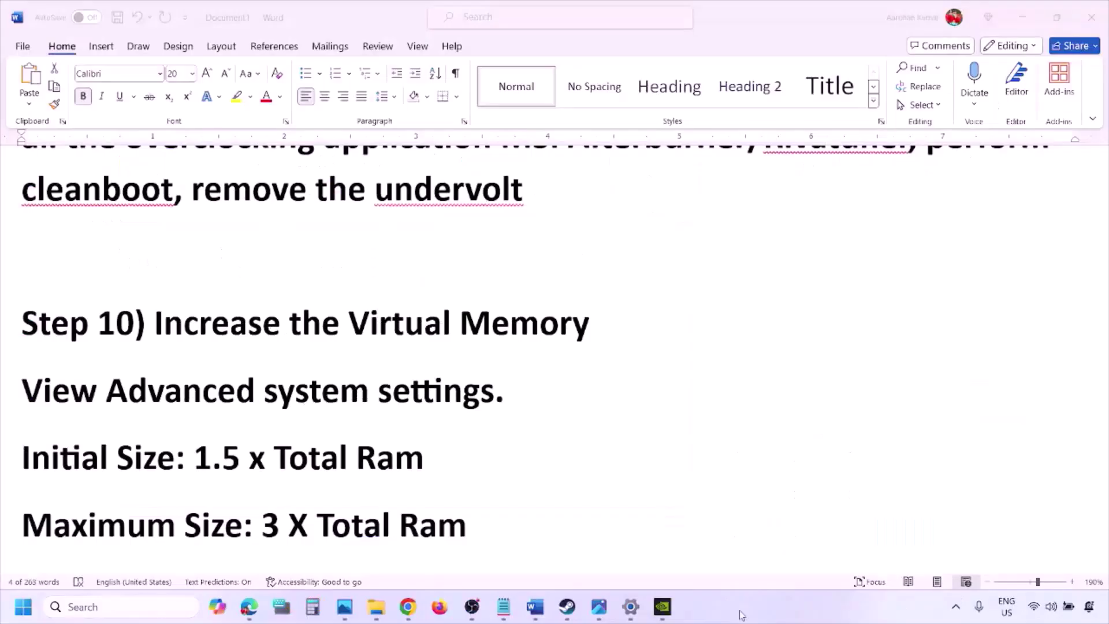
# Review step 11 of the Word guide about updating the BIOS
pyautogui.scroll(-4, 384, 416)
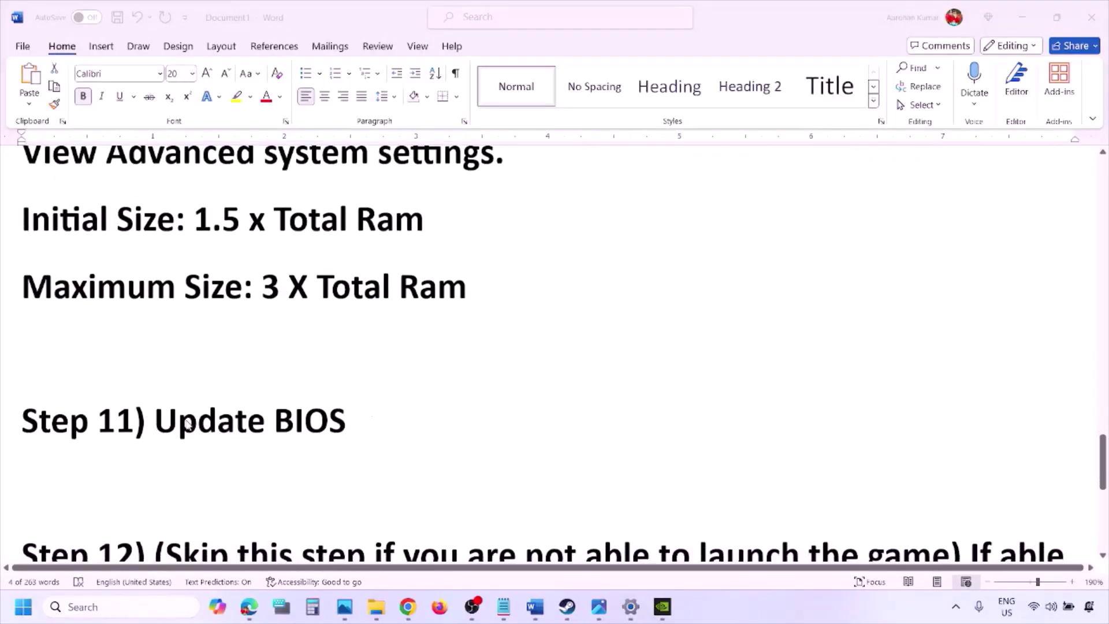
pyautogui.moveTo(154, 422); pyautogui.dragTo(370, 420)
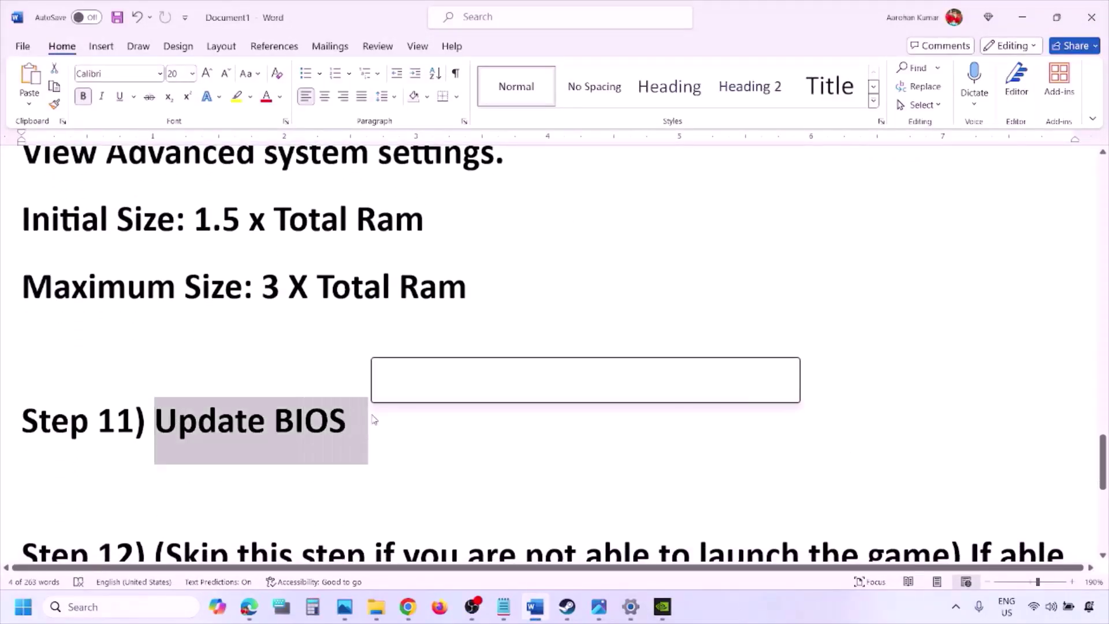
pyautogui.click(373, 419)
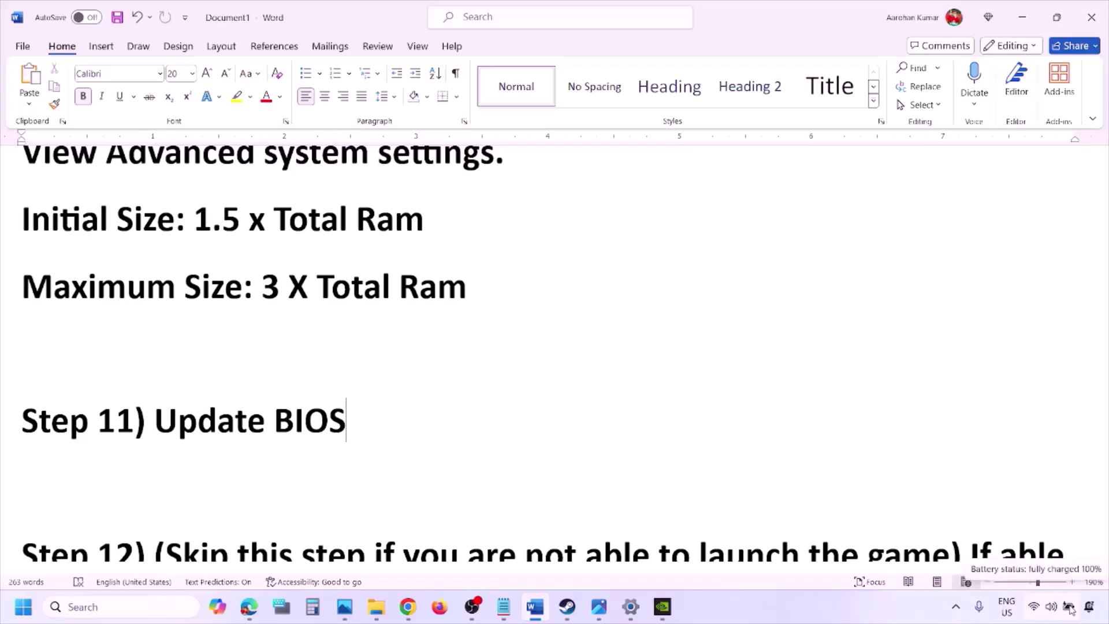
pyautogui.click(869, 607)
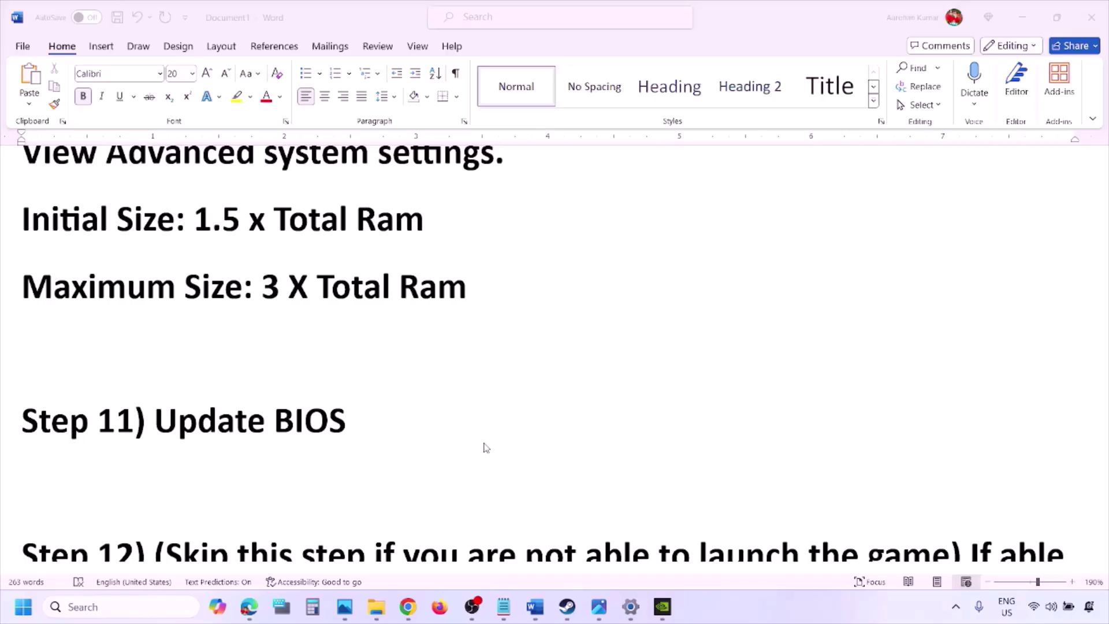
# Review step 12 of the guide on switching to windowed mode and lowering the video settings and graphics preset
pyautogui.scroll(-4, 484, 447)
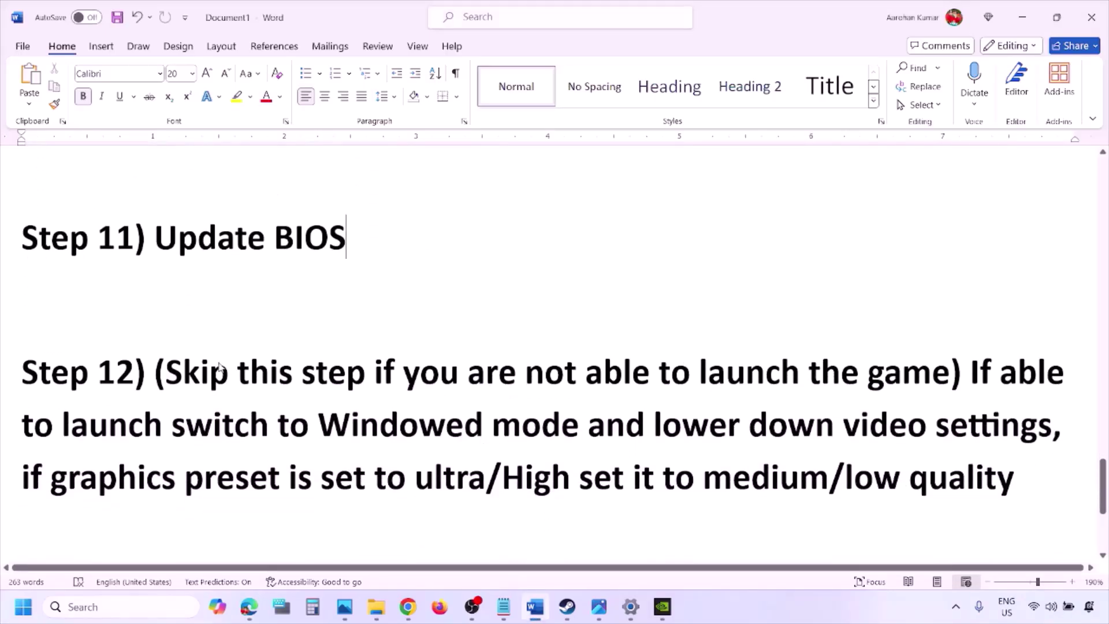
pyautogui.moveTo(171, 372); pyautogui.dragTo(1057, 427)
pyautogui.moveTo(60, 478); pyautogui.dragTo(625, 495)
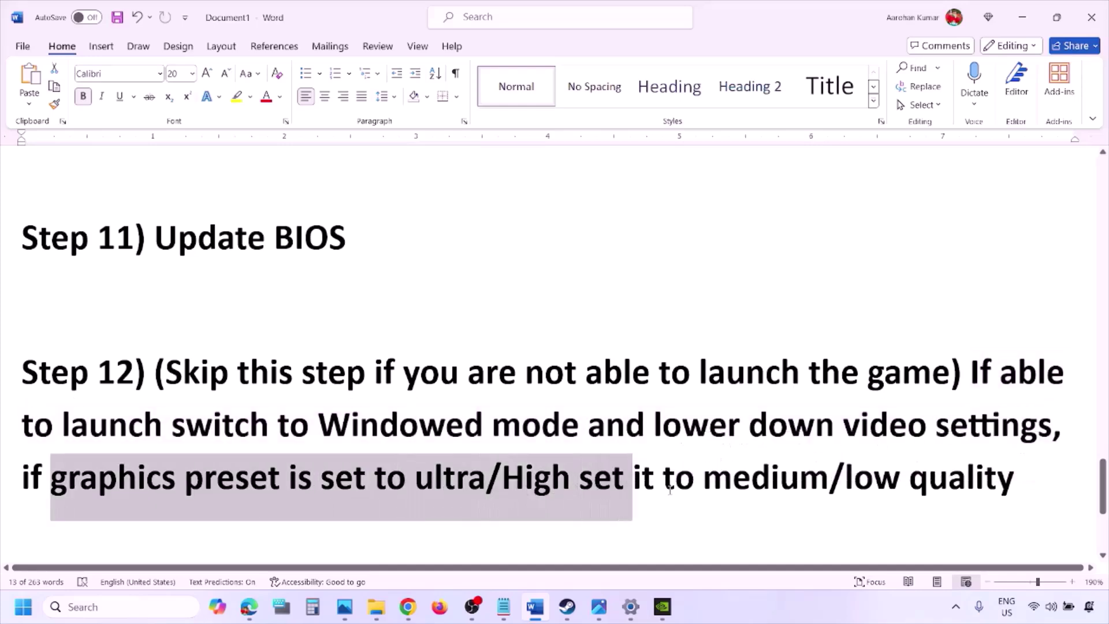
pyautogui.moveTo(704, 480); pyautogui.dragTo(937, 476)
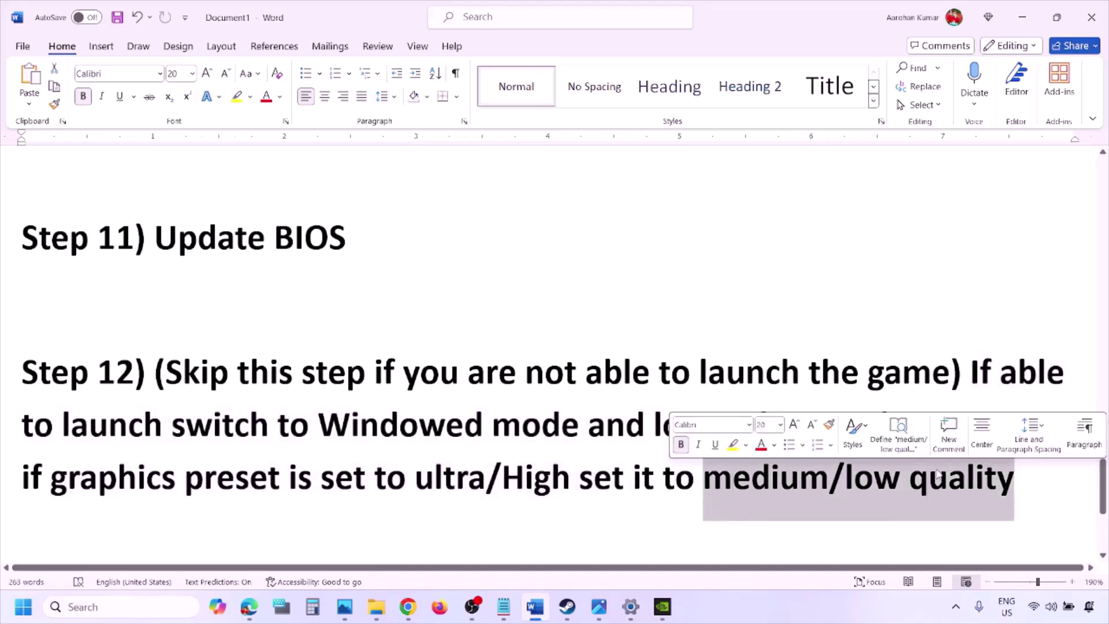
pyautogui.click(525, 430)
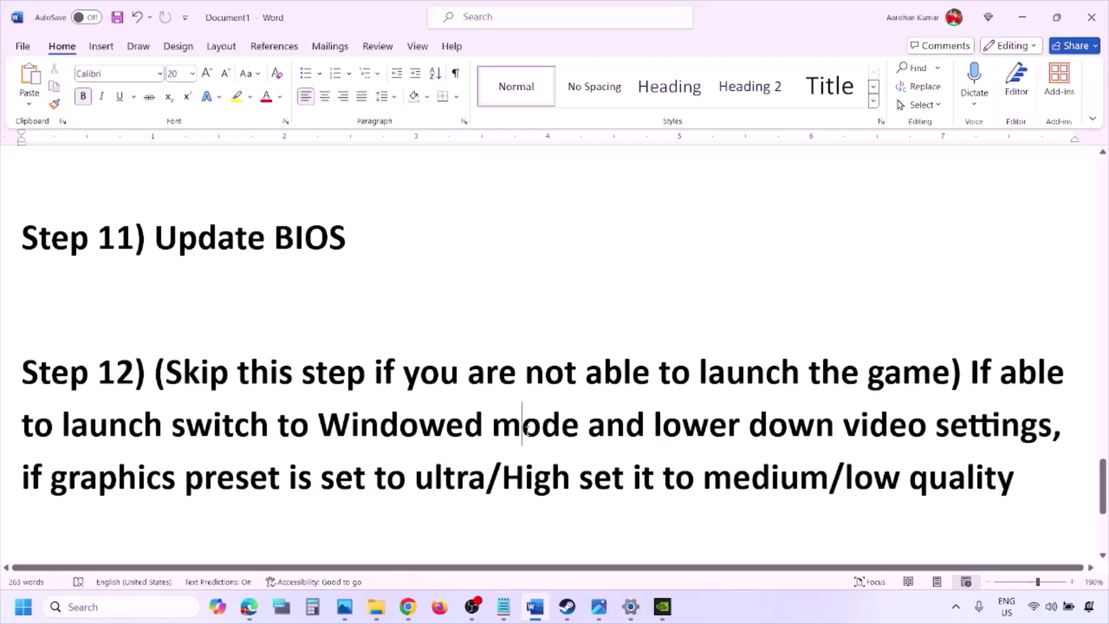